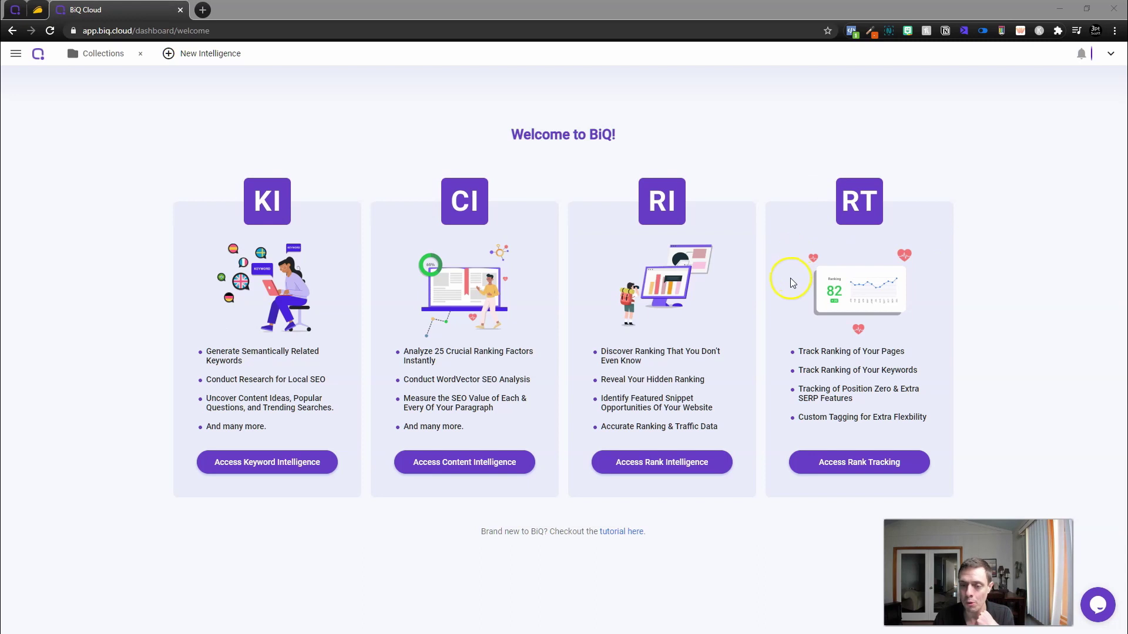
- Switch to the AppSumo BiQ deal page and review its feature description and plan limits, including the Single plan's Rank Intelligence credits
{"action": "left_click", "coordinate": [38, 9]}
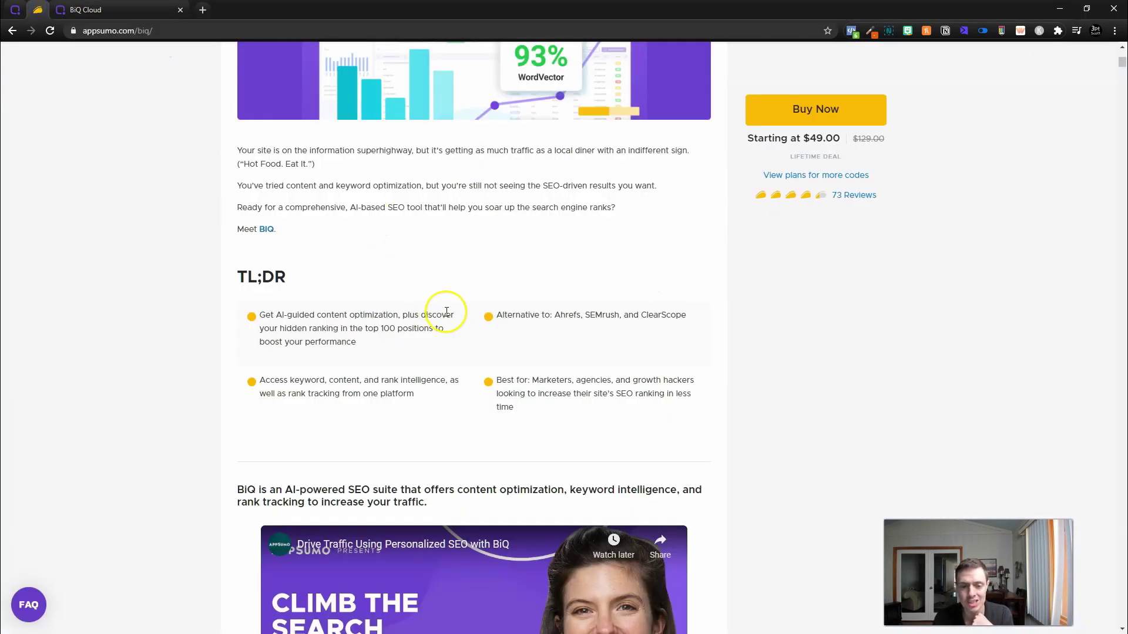
{"action": "scroll", "coordinate": [447, 311], "scroll_direction": "down", "scroll_amount": 1}
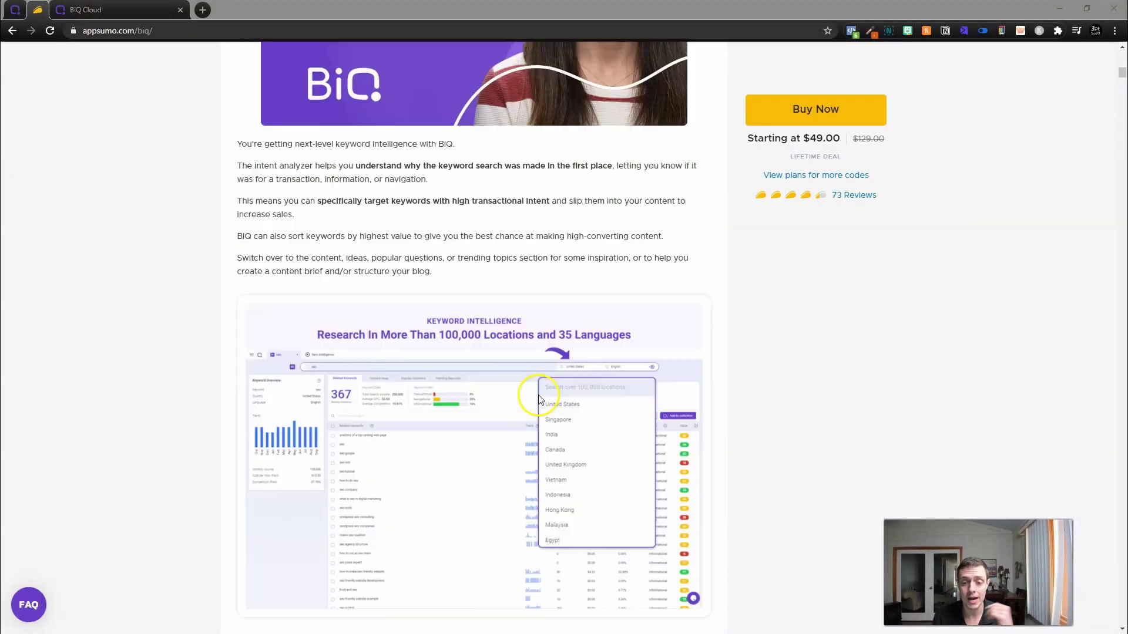
{"action": "scroll", "coordinate": [538, 400], "scroll_direction": "down", "scroll_amount": 20}
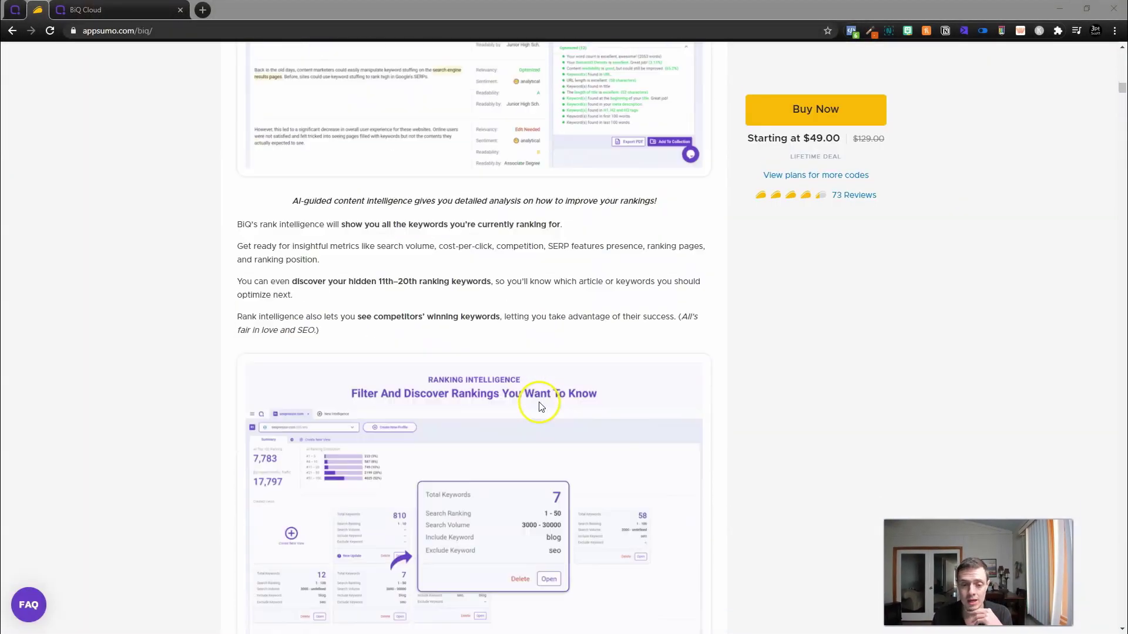
{"action": "scroll", "coordinate": [538, 410], "scroll_direction": "down", "scroll_amount": 15}
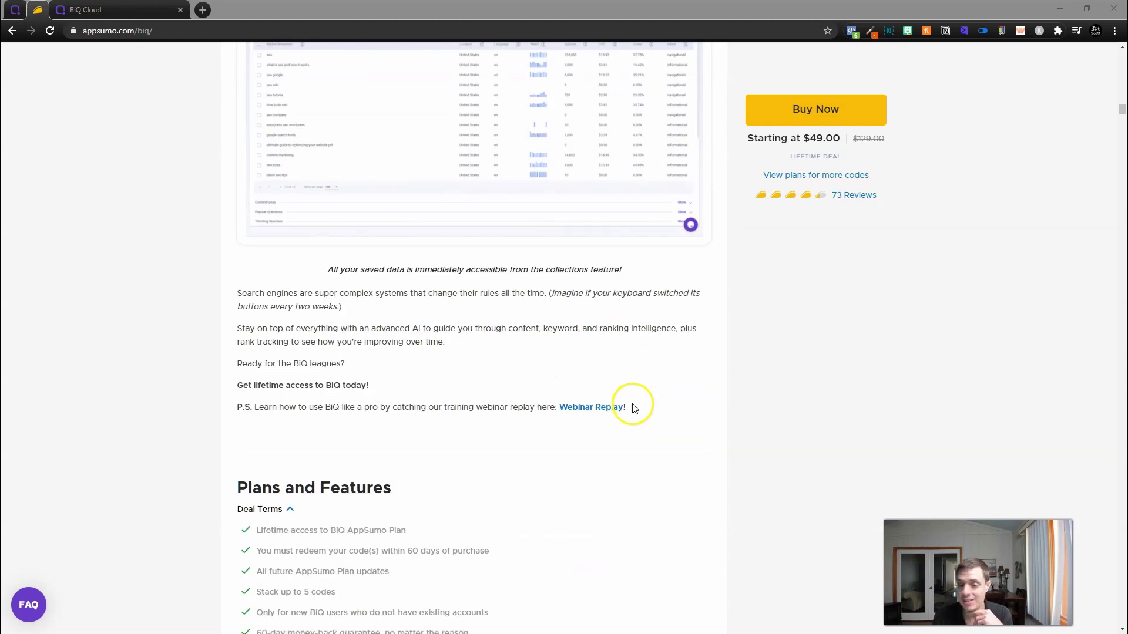
{"action": "scroll", "coordinate": [634, 409], "scroll_direction": "down", "scroll_amount": 5}
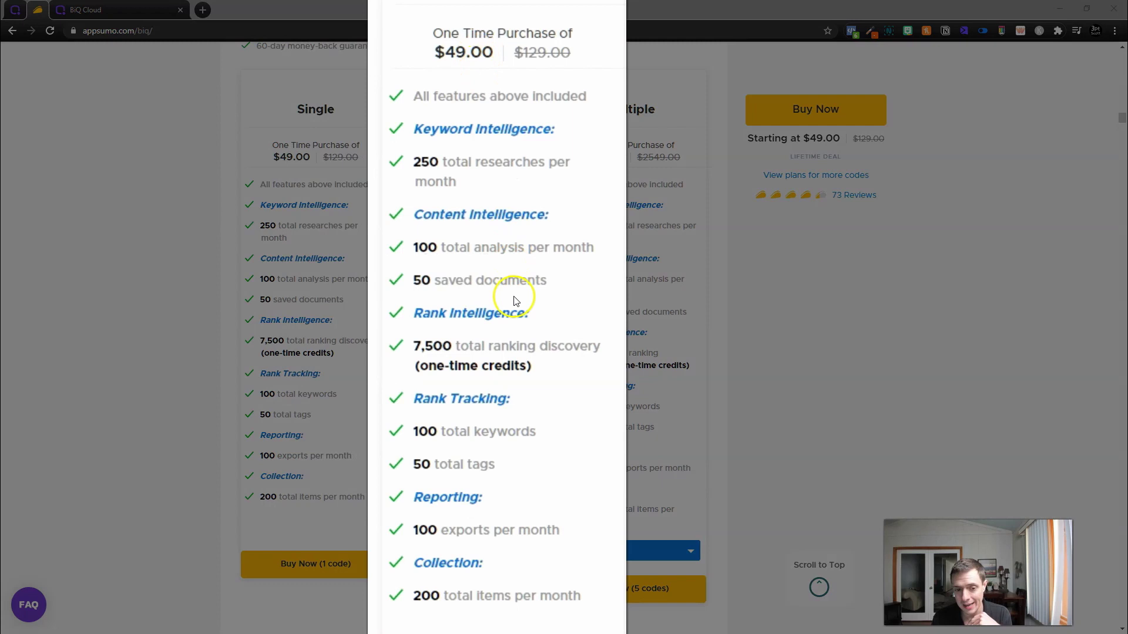
{"action": "left_click_drag", "start_coordinate": [548, 382], "coordinate": [398, 340]}
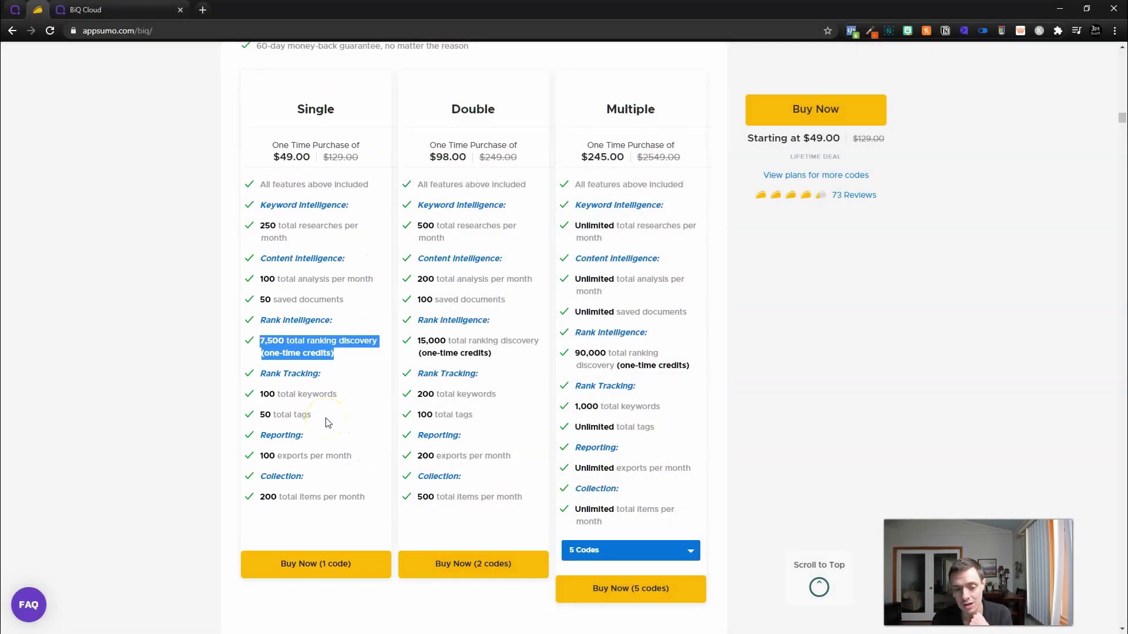
{"action": "left_click", "coordinate": [342, 360]}
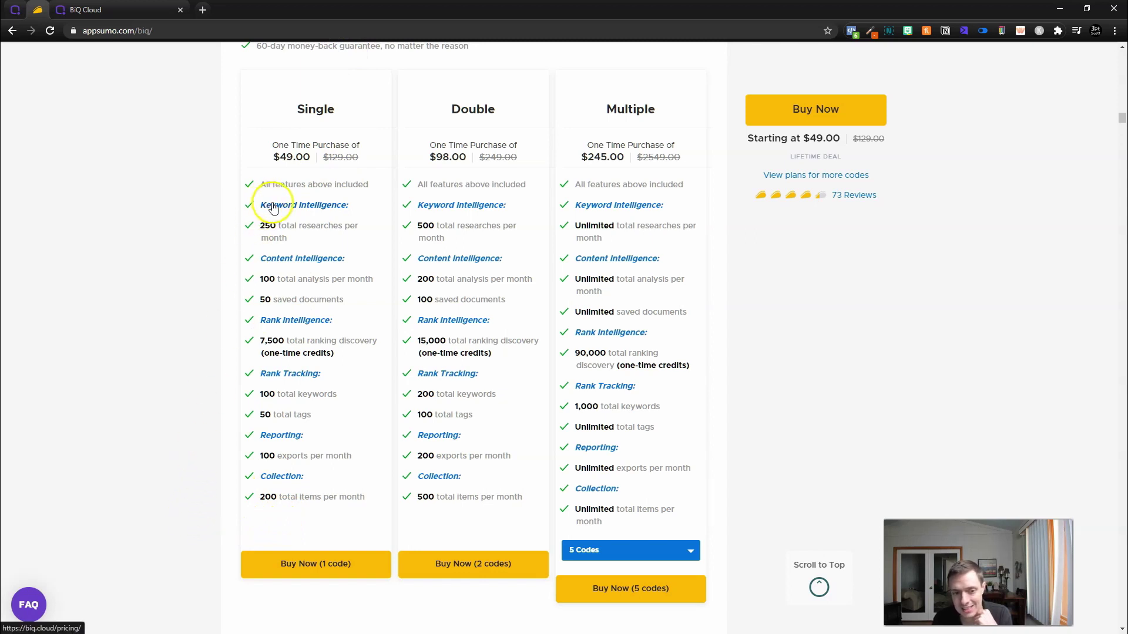
- Read through the buyer reviews of BiQ, focusing on the "Great Foundation with a few bugs" review and its comparison with Ubersuggest
{"action": "scroll", "coordinate": [455, 347], "scroll_direction": "down", "scroll_amount": 20}
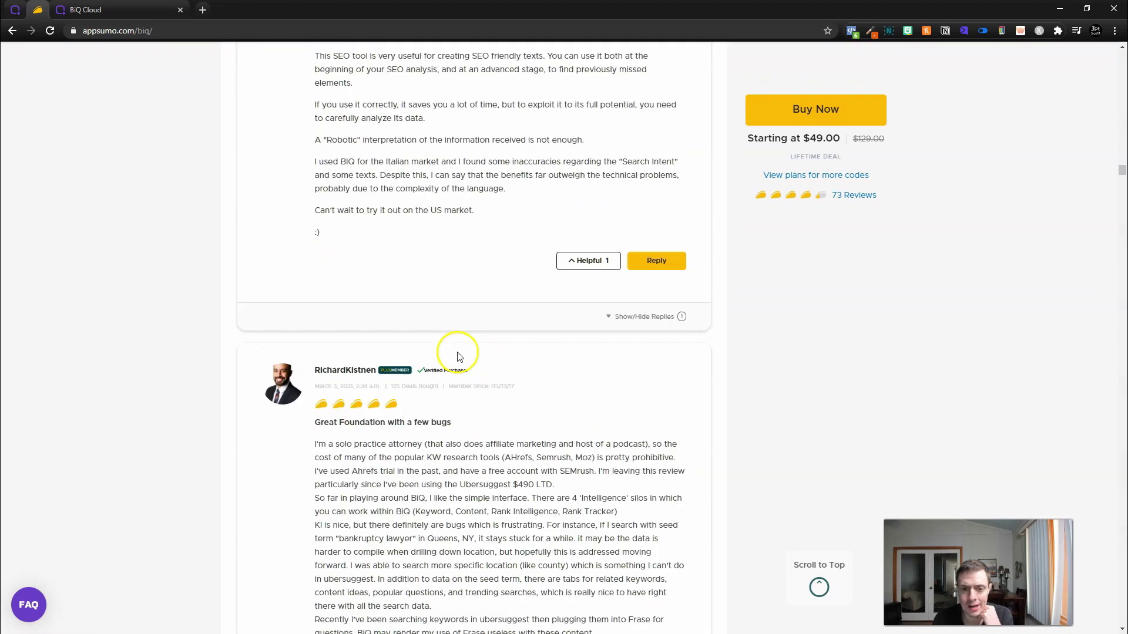
{"action": "scroll", "coordinate": [459, 352], "scroll_direction": "down", "scroll_amount": 2}
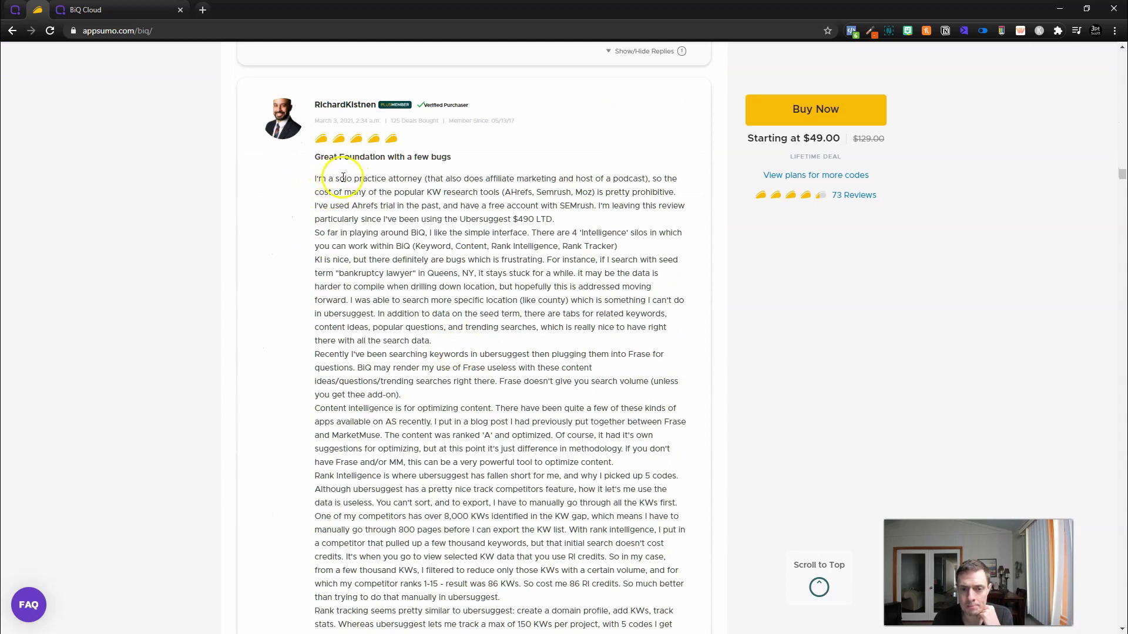
{"action": "left_click_drag", "start_coordinate": [350, 181], "coordinate": [497, 192]}
{"action": "scroll", "coordinate": [517, 177], "scroll_direction": "down", "scroll_amount": 1}
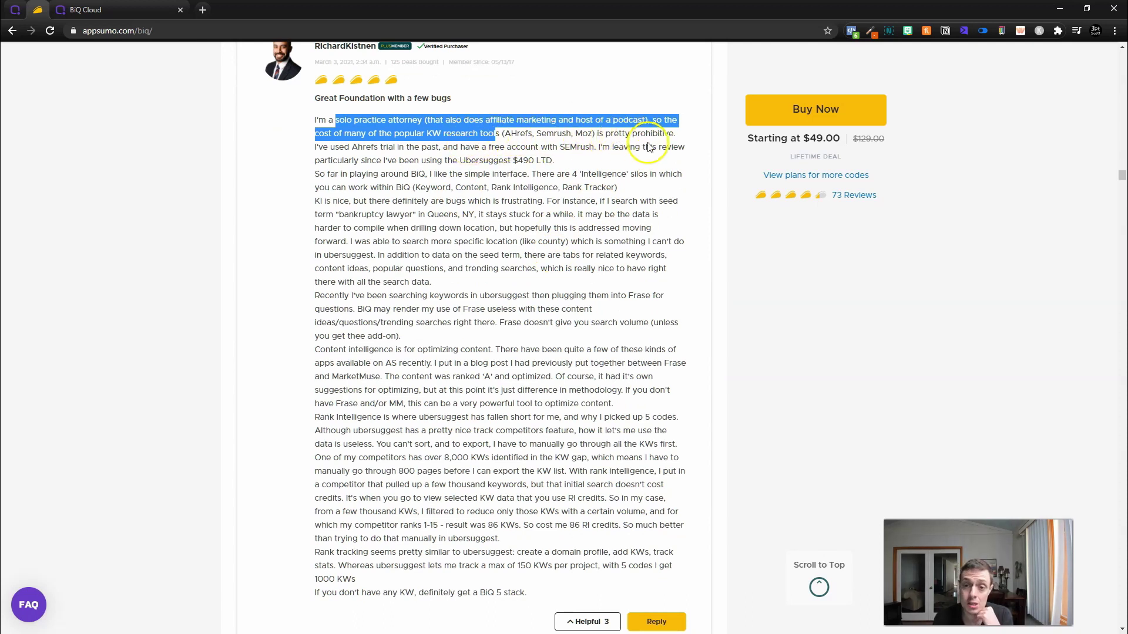
{"action": "left_click_drag", "start_coordinate": [634, 162], "coordinate": [597, 147]}
{"action": "scroll", "coordinate": [529, 147], "scroll_direction": "down", "scroll_amount": 1}
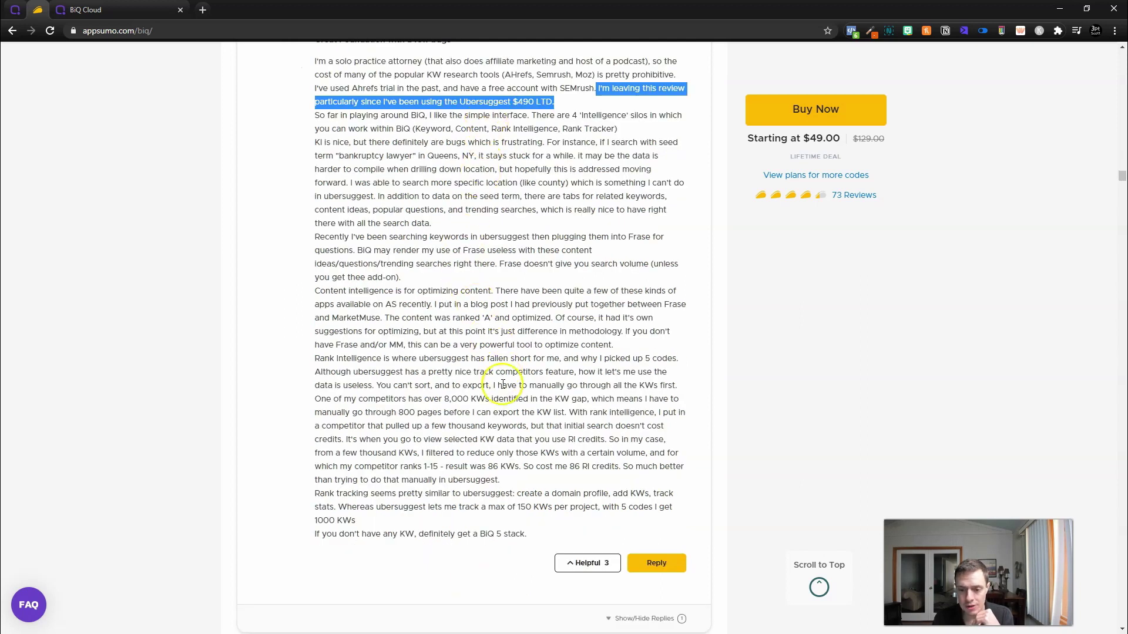
{"action": "scroll", "coordinate": [504, 373], "scroll_direction": "down", "scroll_amount": 1}
{"action": "scroll", "coordinate": [517, 433], "scroll_direction": "down", "scroll_amount": 1}
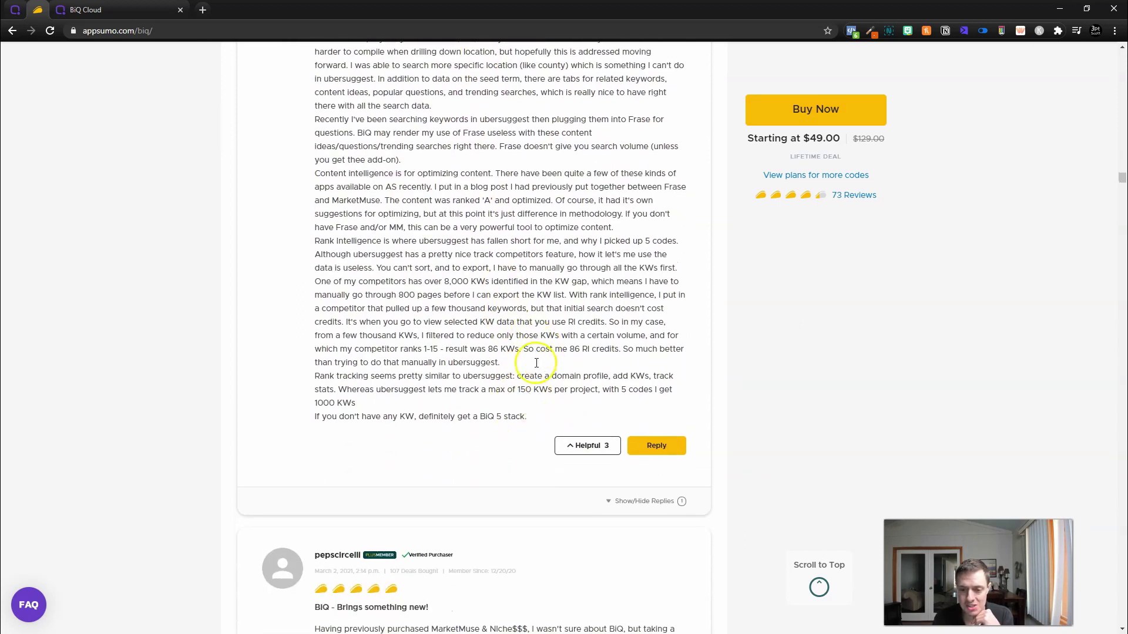
{"action": "left_click_drag", "start_coordinate": [537, 421], "coordinate": [474, 383]}
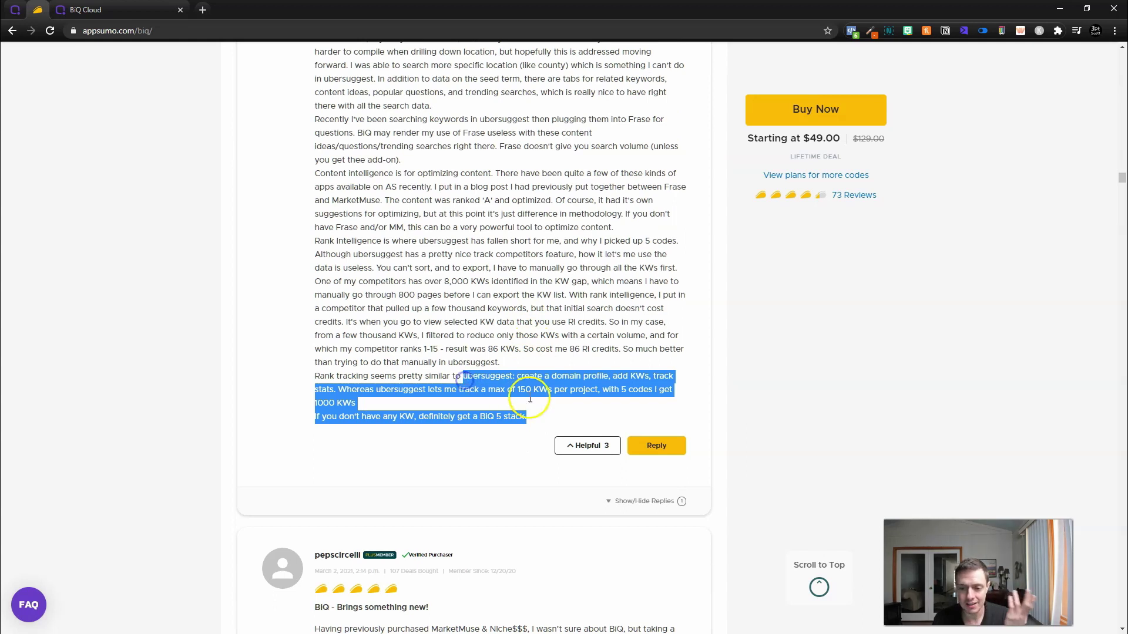
{"action": "left_click", "coordinate": [643, 400]}
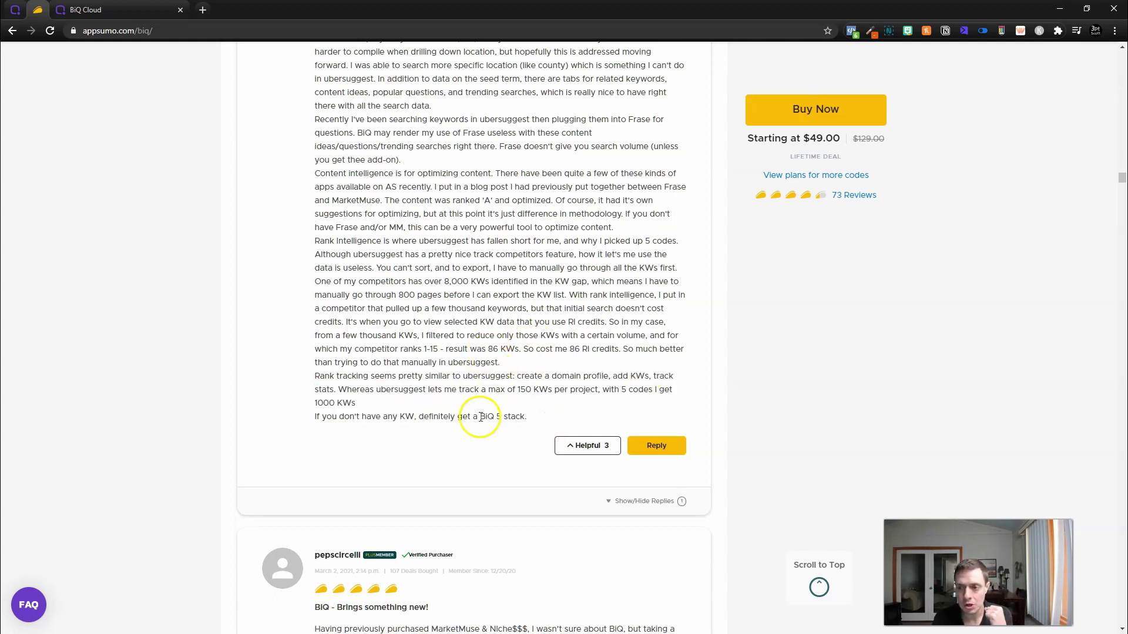
{"action": "scroll", "coordinate": [495, 404], "scroll_direction": "up", "scroll_amount": 3}
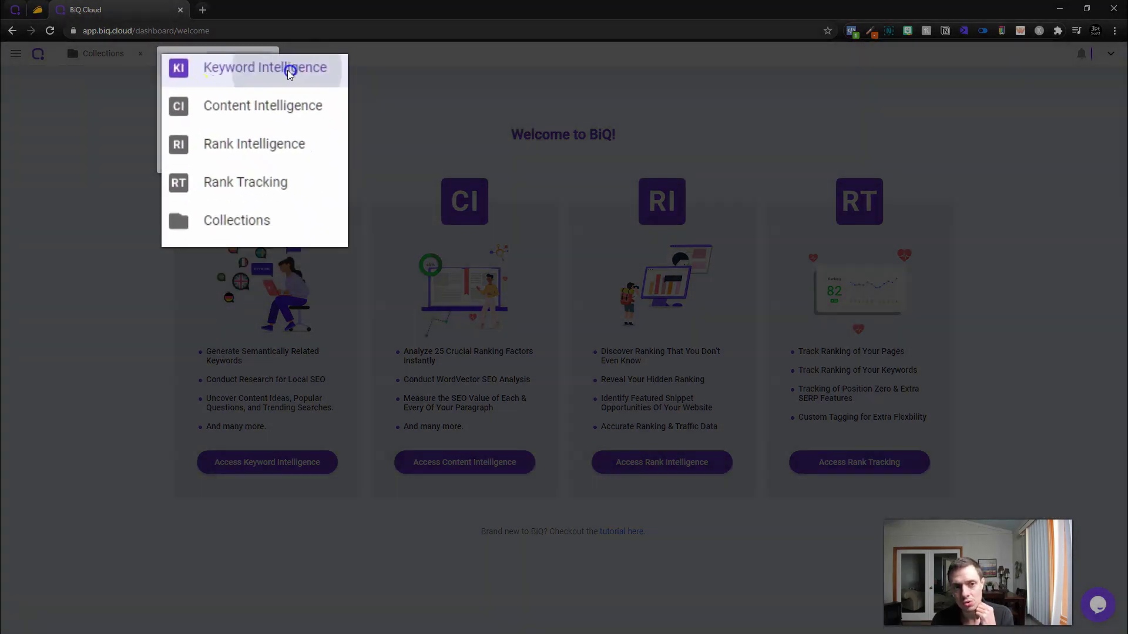
- Run a Keyword Intelligence research on "make money online" for United States in English and inspect the keyword's competition and value
{"action": "left_click", "coordinate": [287, 69]}
{"action": "left_click", "coordinate": [242, 84]}
{"action": "type", "text": "make money online"}
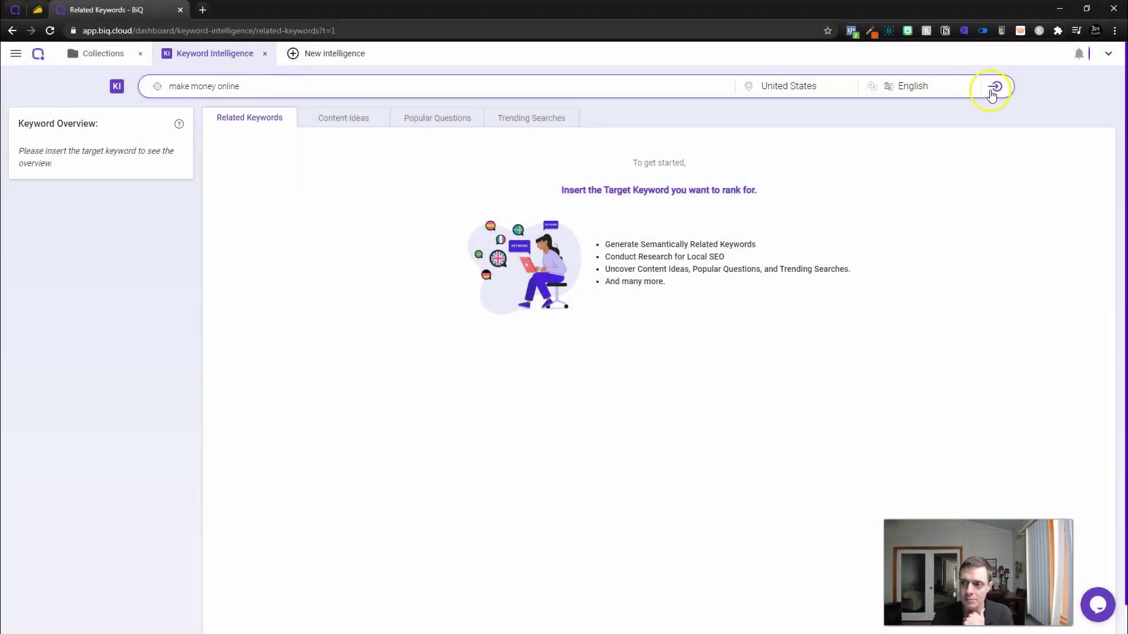
{"action": "left_click", "coordinate": [994, 89]}
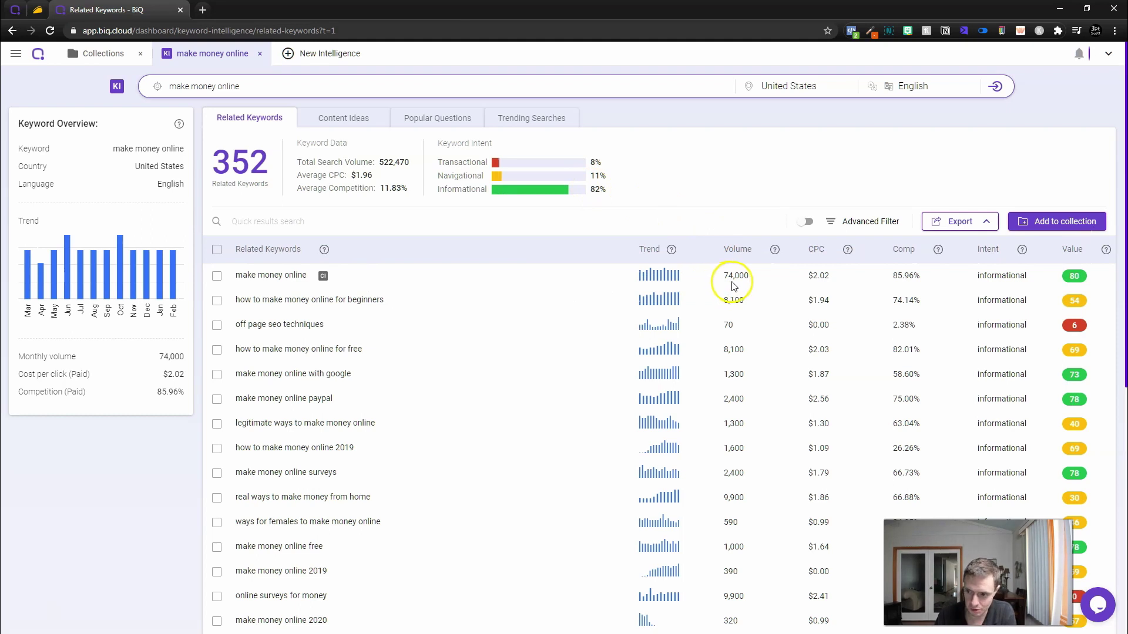
{"action": "double_click", "coordinate": [906, 275]}
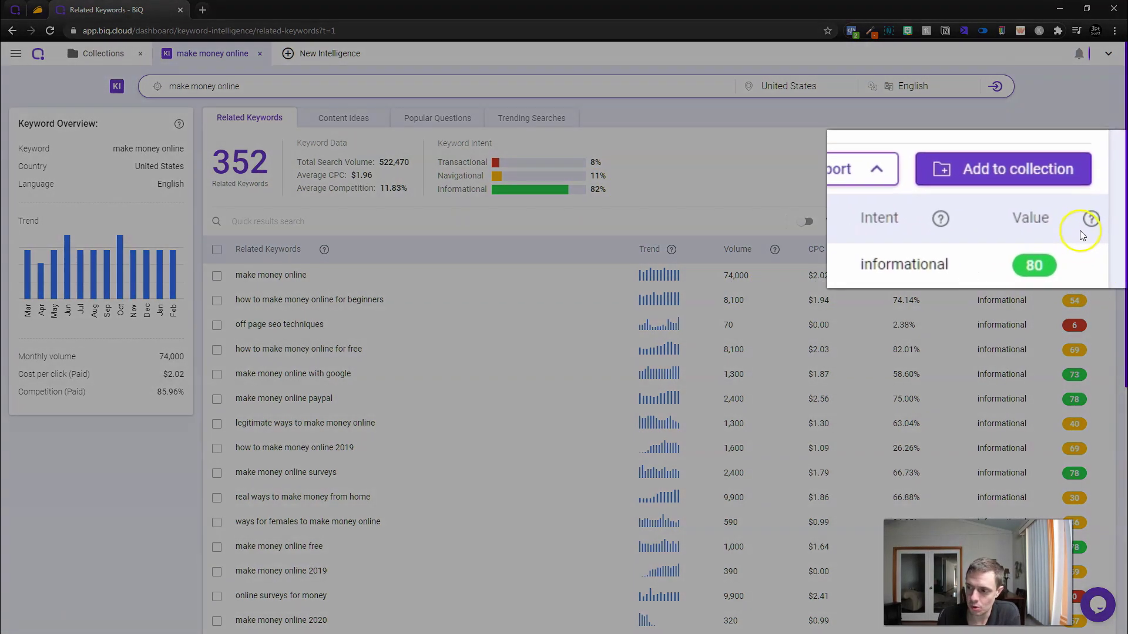
{"action": "mouse_move", "coordinate": [1099, 253]}
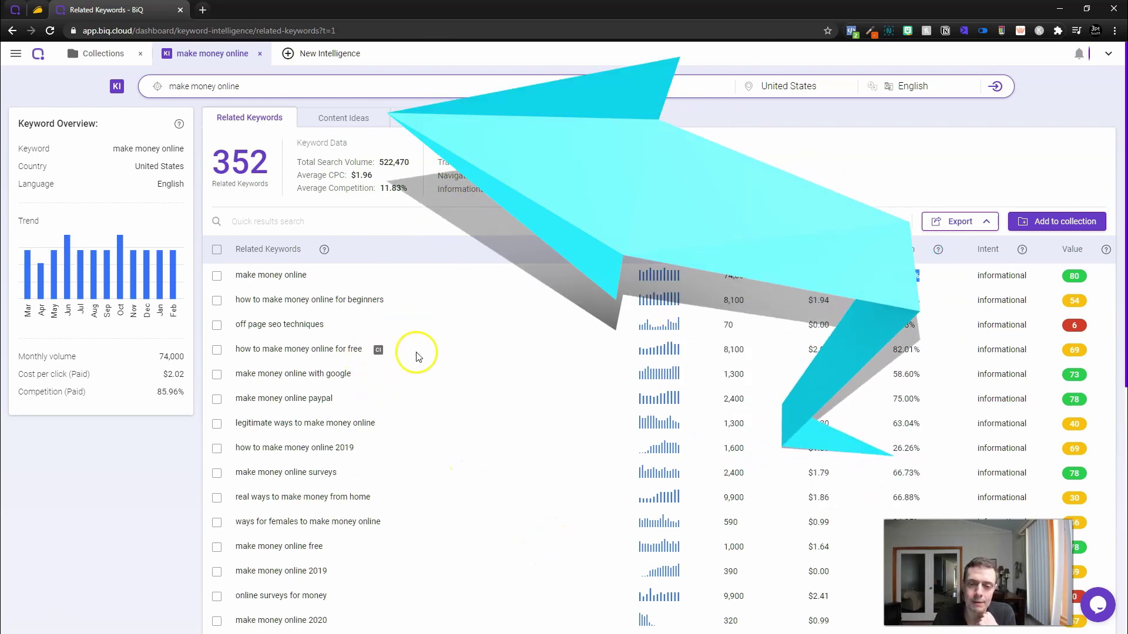
- Open the content ideas for "make money online" and look over suggestions such as "online surveys"
{"action": "left_click", "coordinate": [336, 114]}
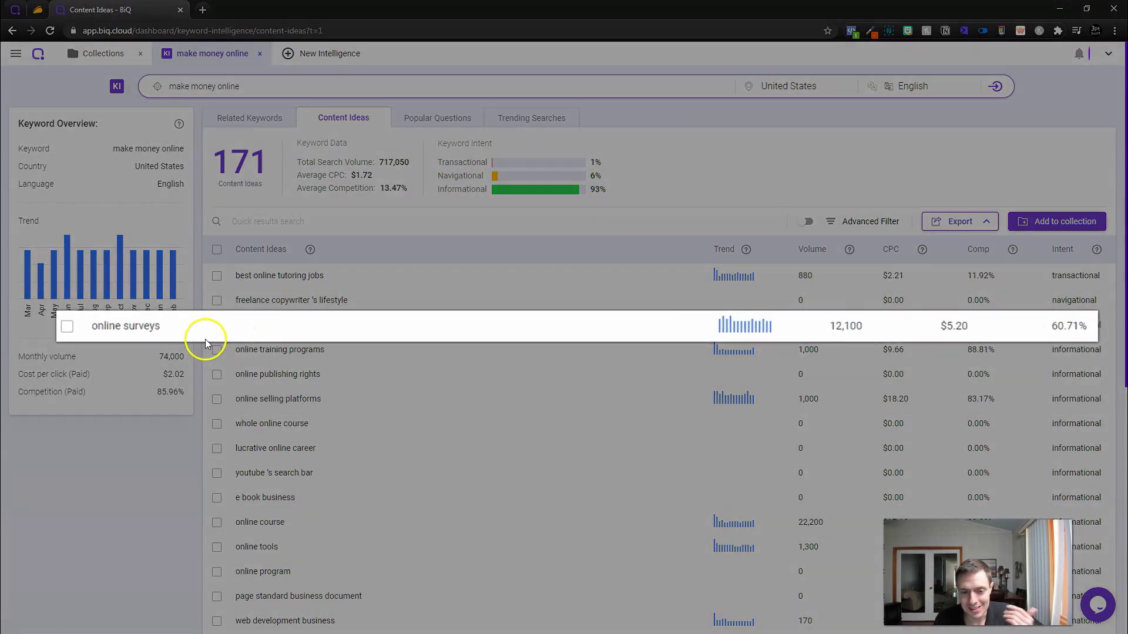
{"action": "left_click_drag", "start_coordinate": [340, 326], "coordinate": [240, 327]}
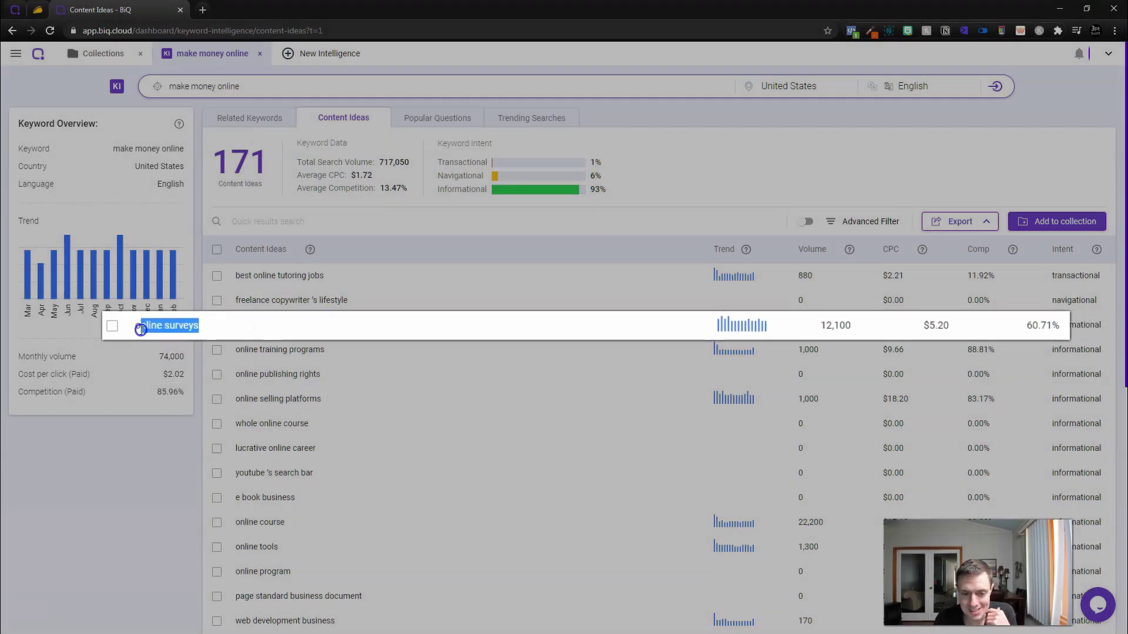
{"action": "scroll", "coordinate": [374, 344], "scroll_direction": "down", "scroll_amount": 1}
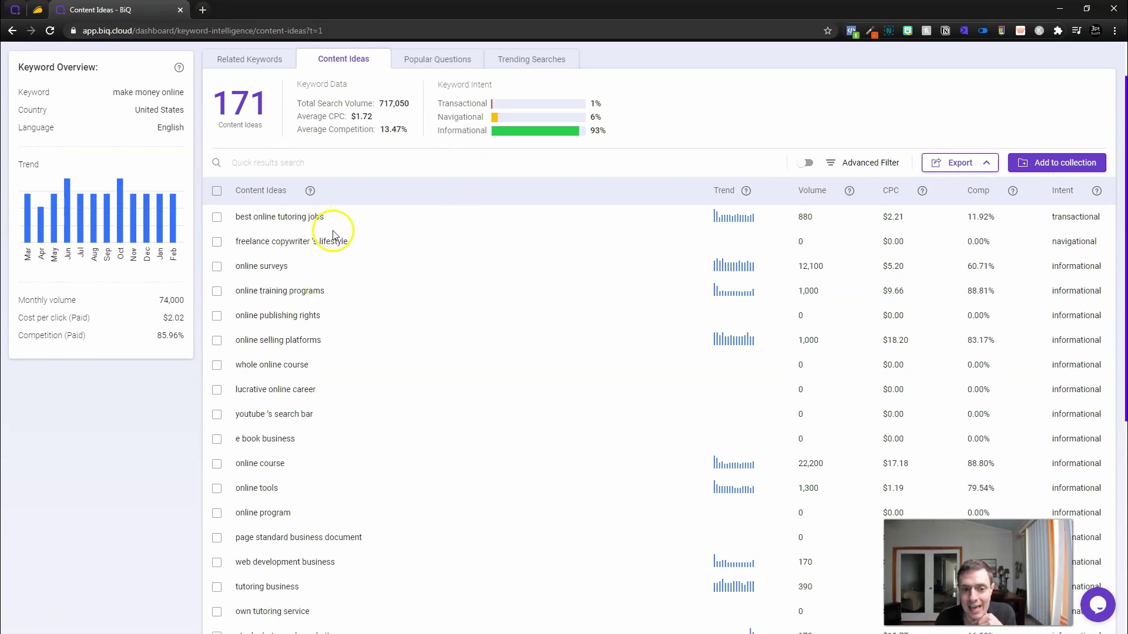
{"action": "scroll", "coordinate": [333, 235], "scroll_direction": "down", "scroll_amount": 1}
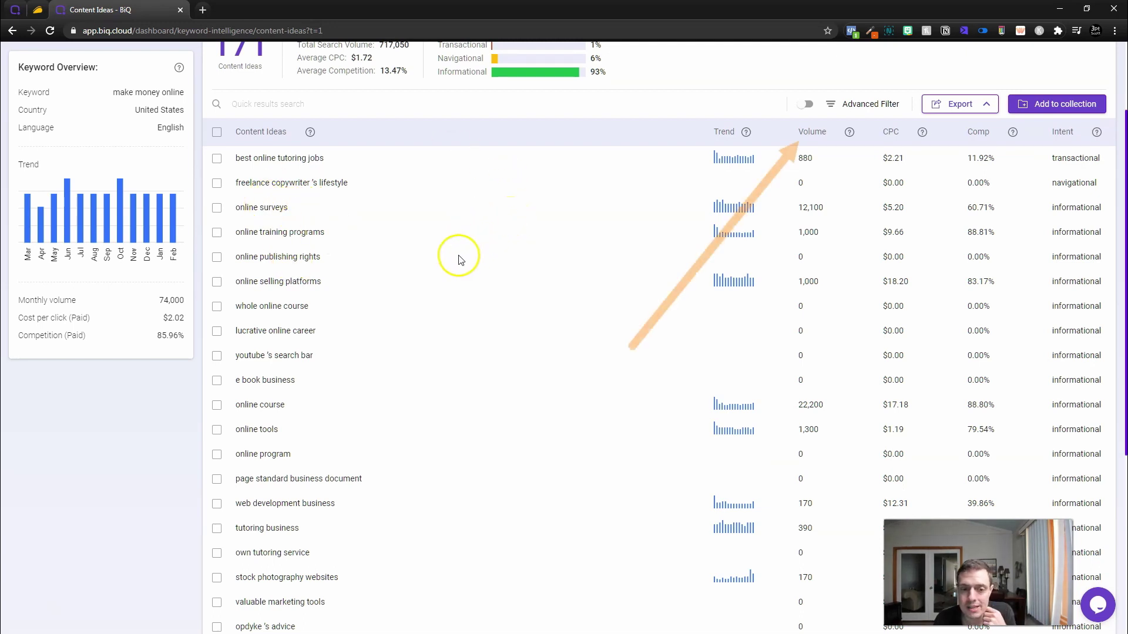
- Sort the content ideas by highest volume and select affiliate marketing, passive income ideas, money online and passive income stream
{"action": "left_click", "coordinate": [809, 133]}
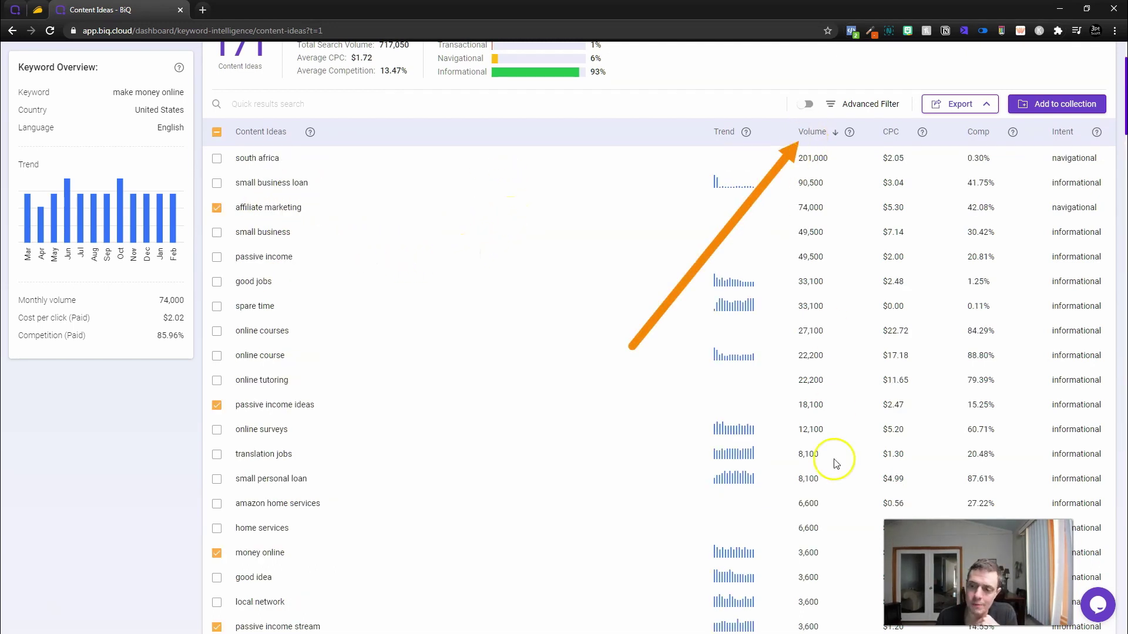
{"action": "left_click_drag", "start_coordinate": [800, 407], "coordinate": [799, 408]}
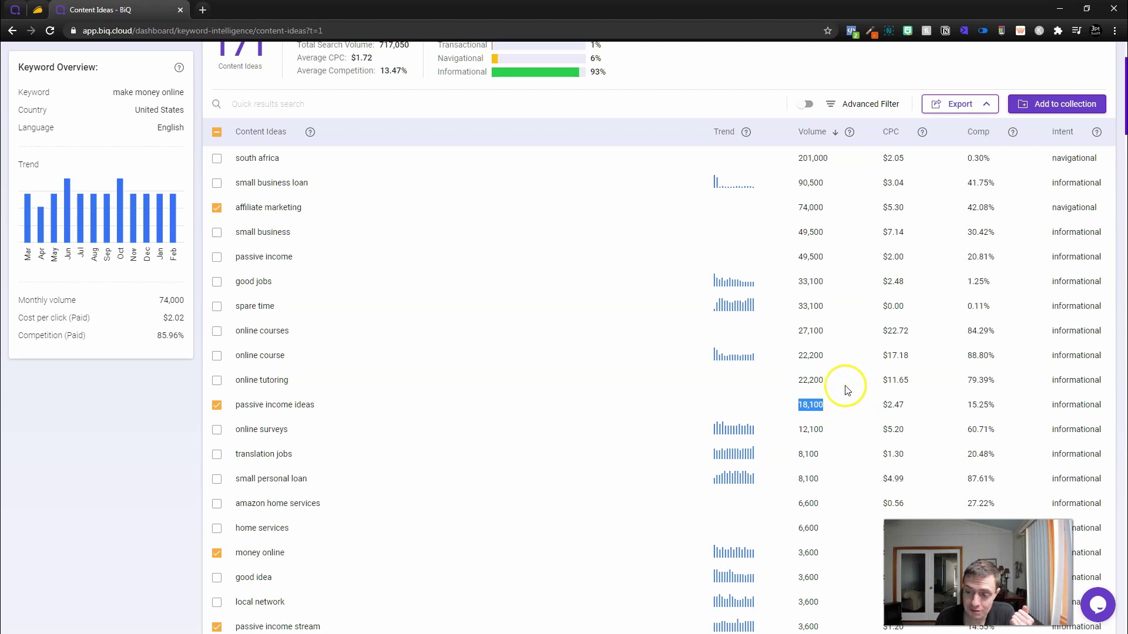
{"action": "scroll", "coordinate": [841, 413], "scroll_direction": "down", "scroll_amount": 1}
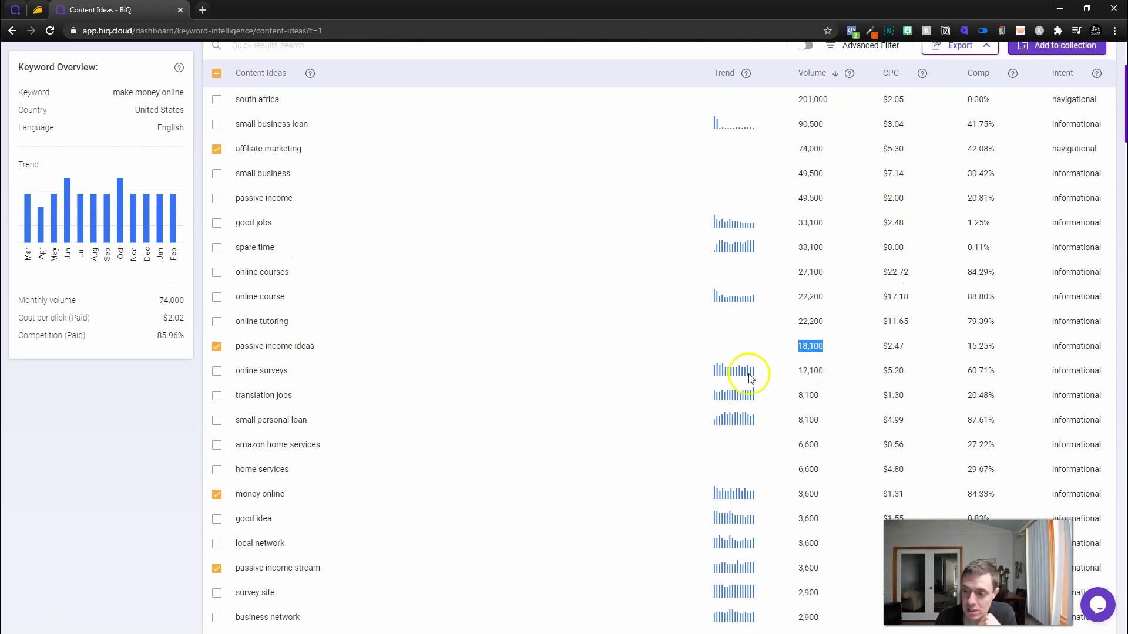
- Review the popular questions and their answers for "make money online"
{"action": "scroll", "coordinate": [797, 356], "scroll_direction": "up", "scroll_amount": 3}
{"action": "left_click", "coordinate": [429, 117]}
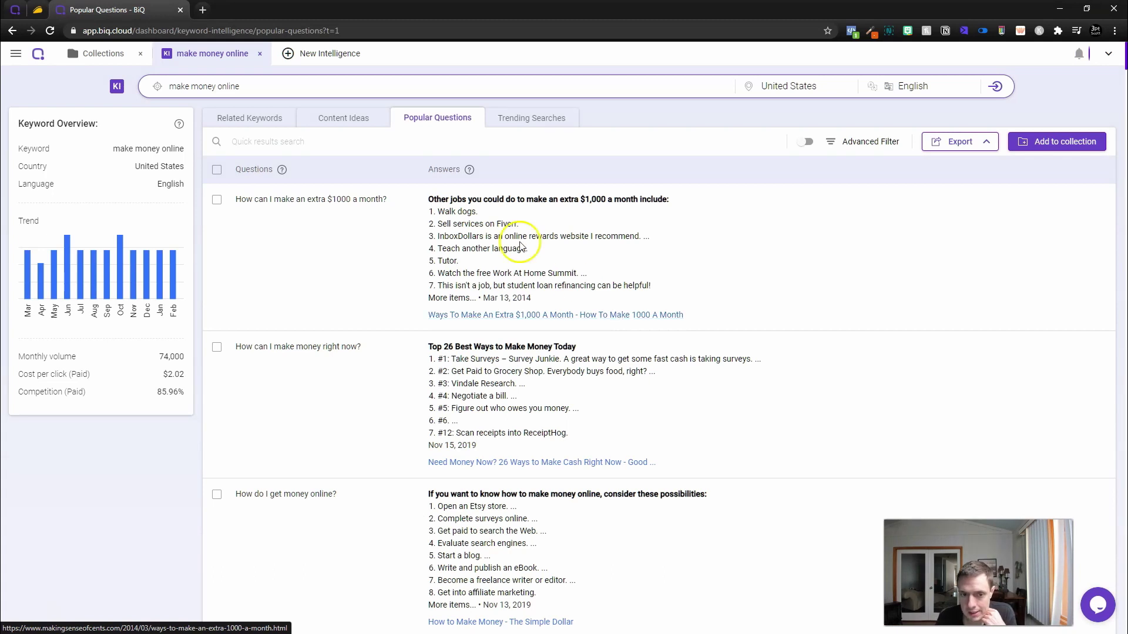
{"action": "scroll", "coordinate": [458, 152], "scroll_direction": "down", "scroll_amount": 1}
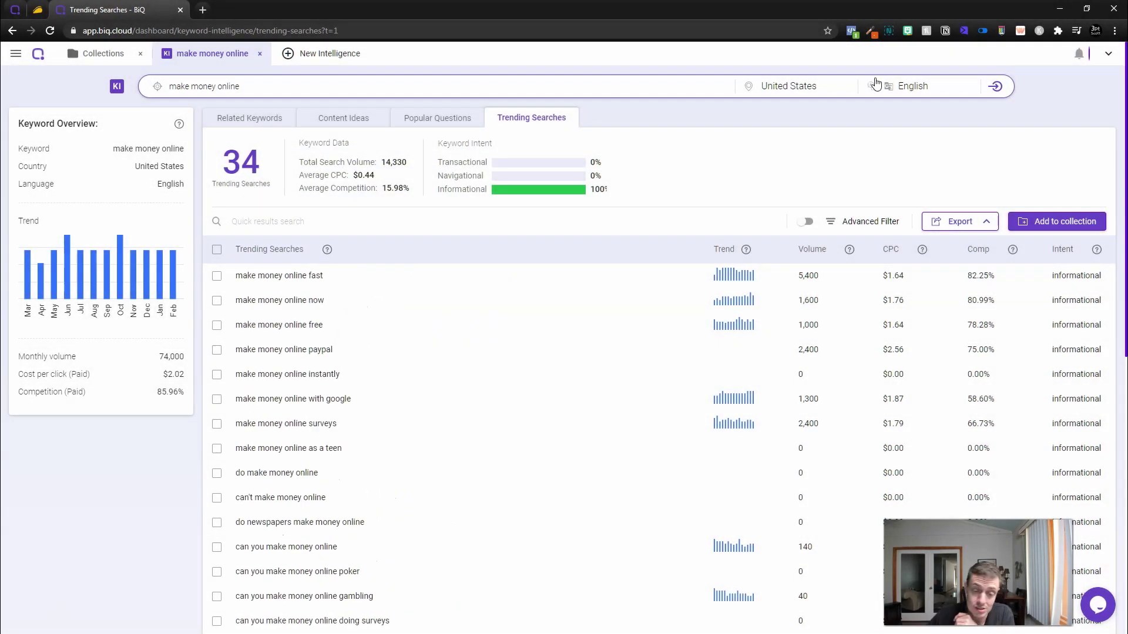
- Review the trending searches for "make money online", sorted by highest volume
{"action": "scroll", "coordinate": [256, 172], "scroll_direction": "down", "scroll_amount": 2}
{"action": "left_click_drag", "start_coordinate": [320, 158], "coordinate": [291, 154]}
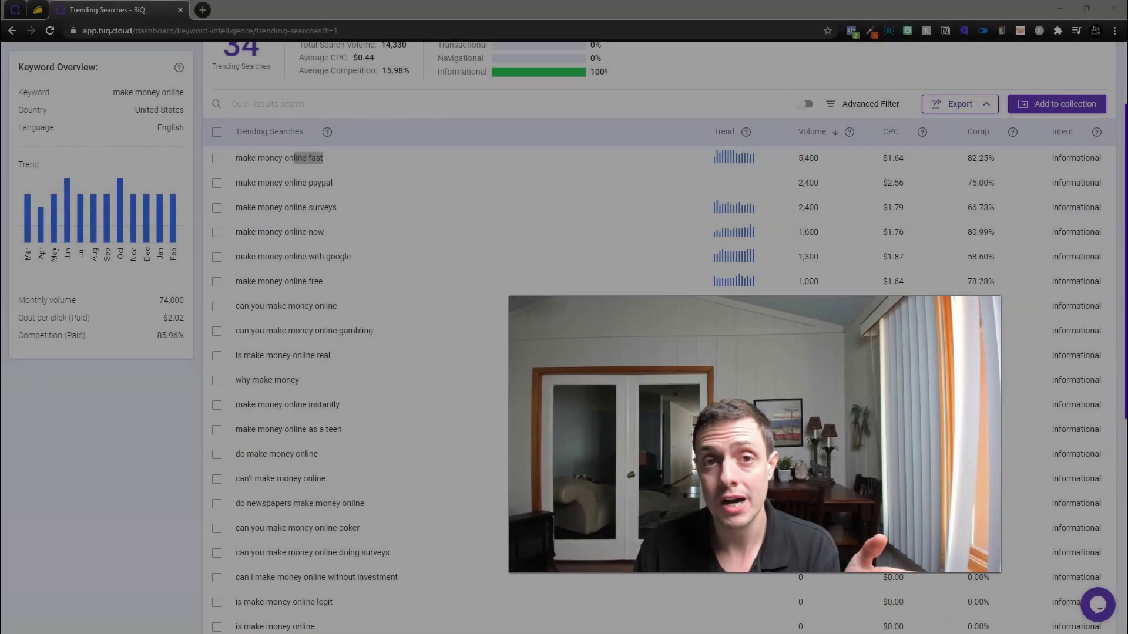
{"action": "scroll", "coordinate": [376, 538], "scroll_direction": "down", "scroll_amount": 2}
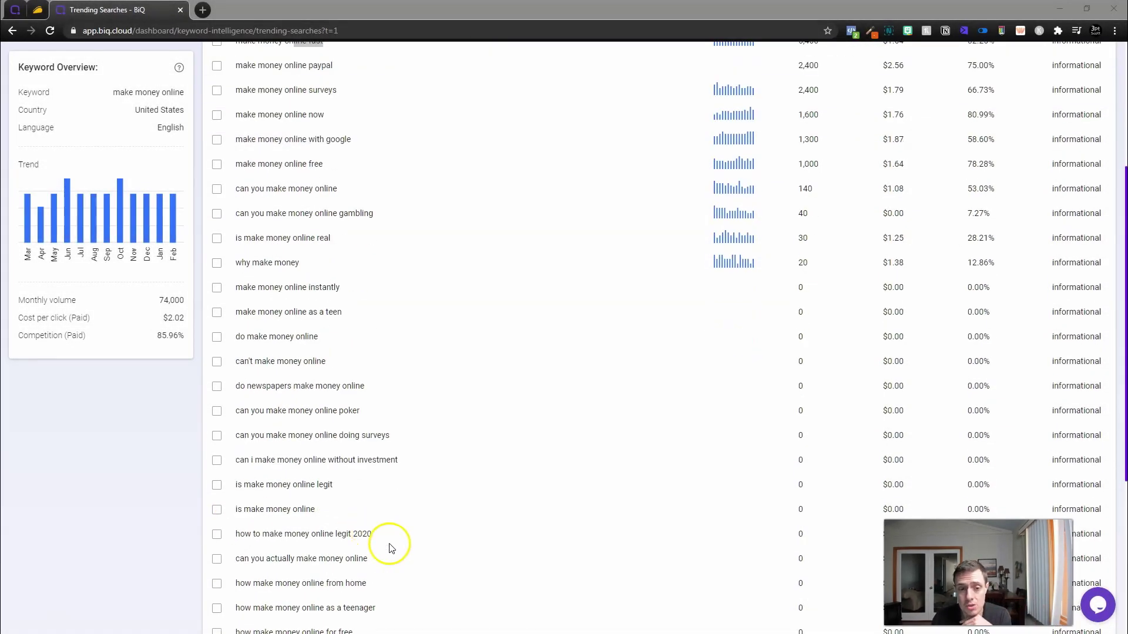
- Add the selected related keywords to a new collection named "Make Money Online" with the description "Foundations to building income online"
{"action": "scroll", "coordinate": [393, 546], "scroll_direction": "up", "scroll_amount": 5}
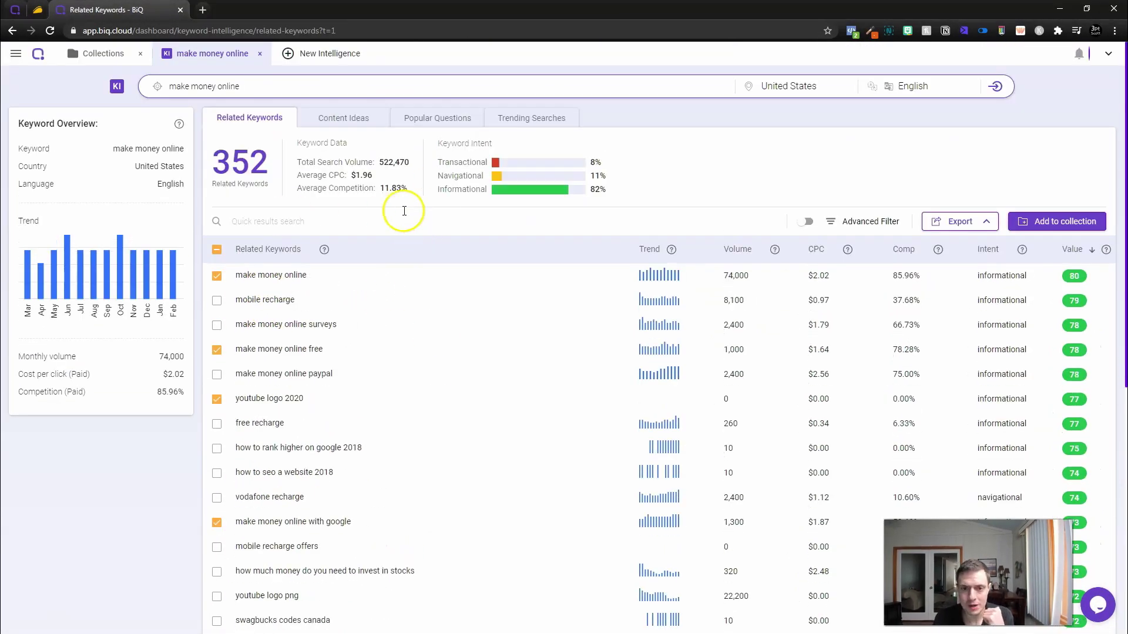
{"action": "left_click", "coordinate": [1034, 222]}
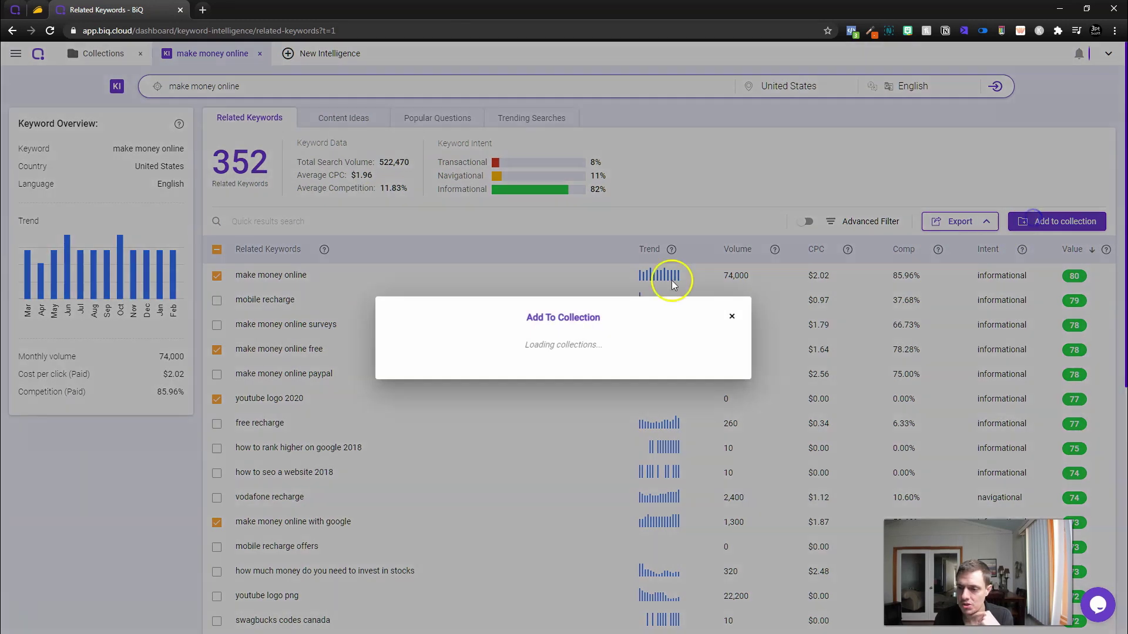
{"action": "left_click", "coordinate": [547, 383]}
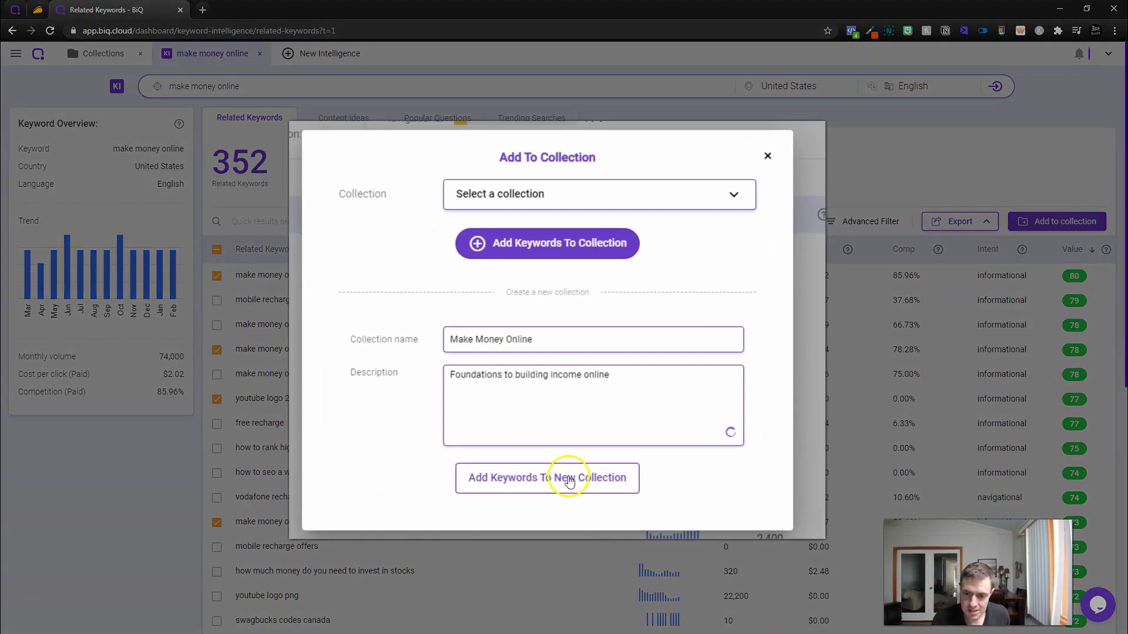
{"action": "left_click", "coordinate": [577, 459]}
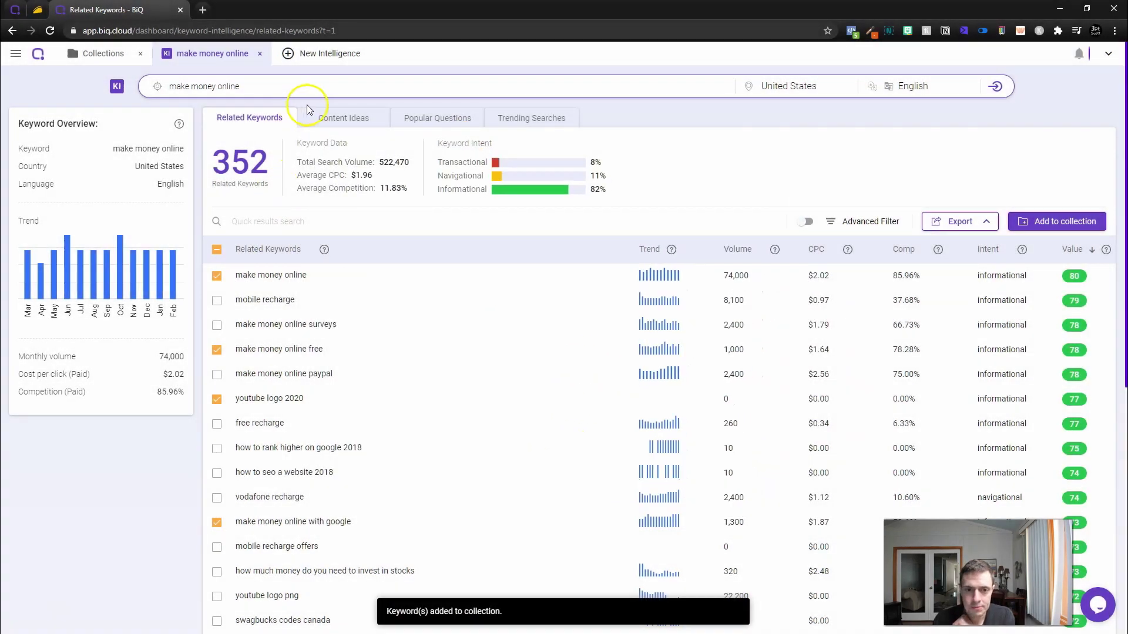
- Add the selected content ideas, including affiliate marketing, online course and passive income ideas, to the Make Money Online collection
{"action": "left_click", "coordinate": [339, 118]}
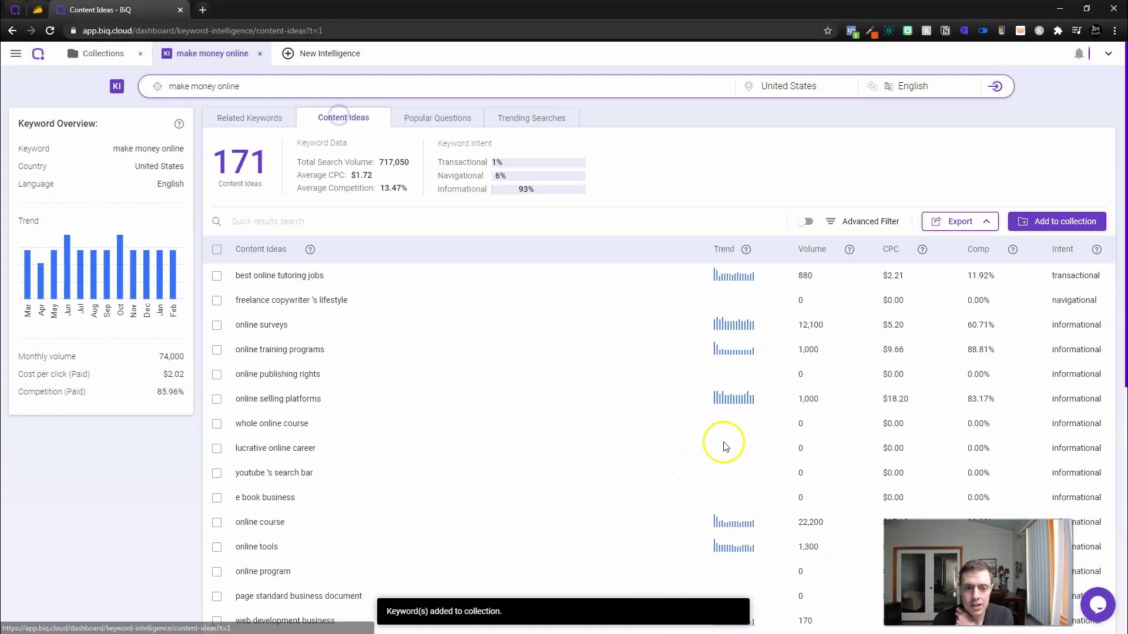
{"action": "left_click", "coordinate": [1057, 221]}
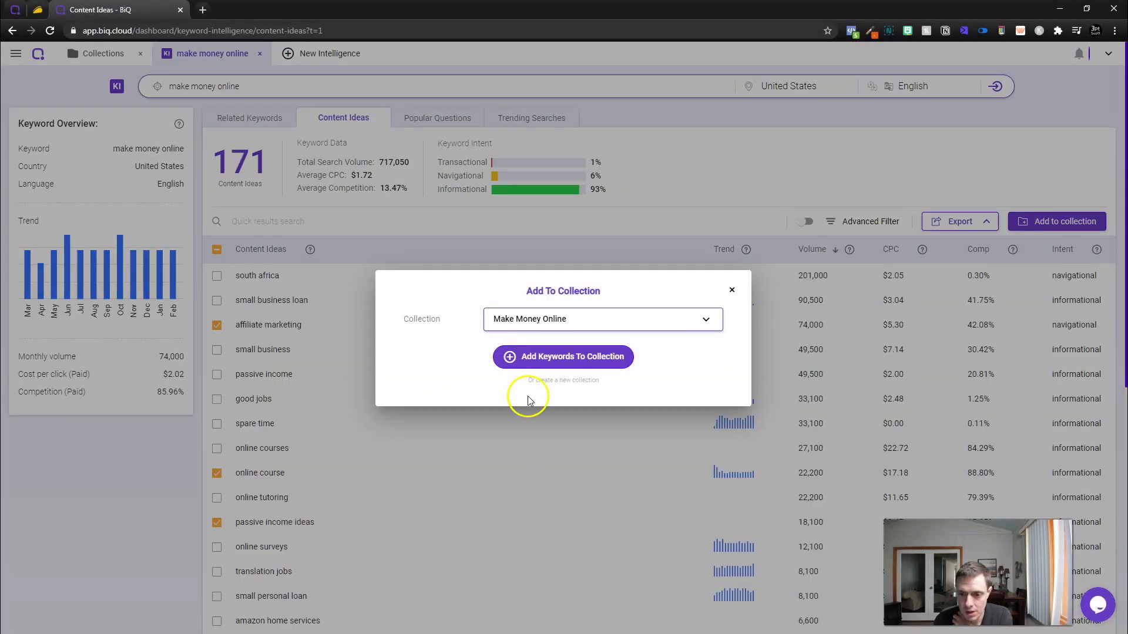
{"action": "left_click", "coordinate": [543, 364]}
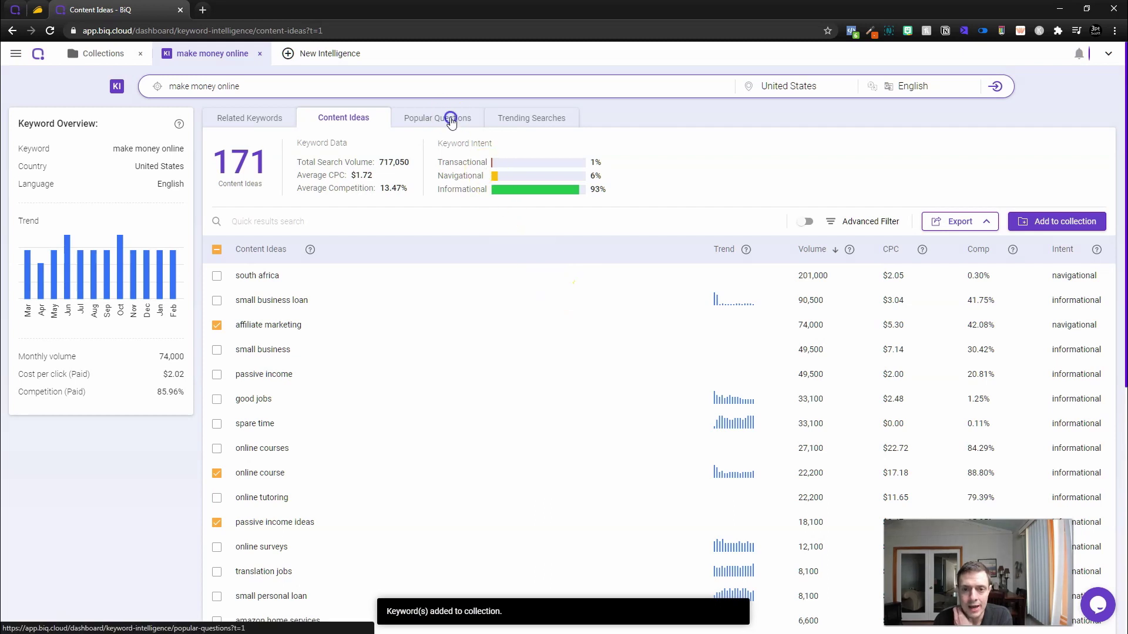
- Try to add all popular questions for "make money online" to the Make Money Online collection
{"action": "left_click", "coordinate": [450, 119]}
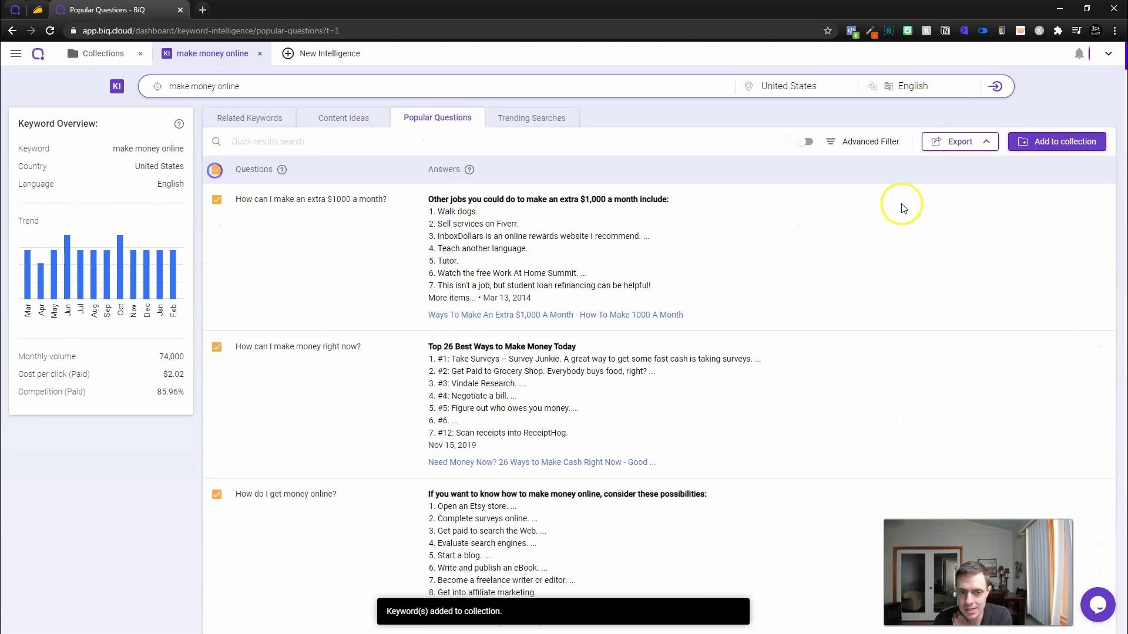
{"action": "left_click", "coordinate": [1060, 143]}
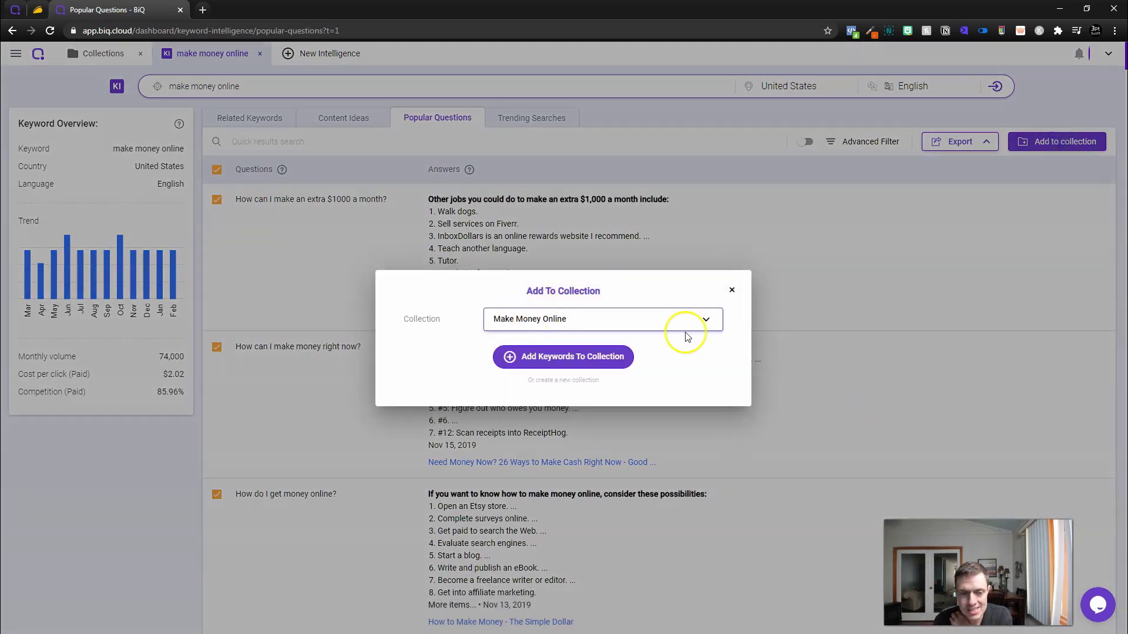
{"action": "left_click", "coordinate": [576, 356]}
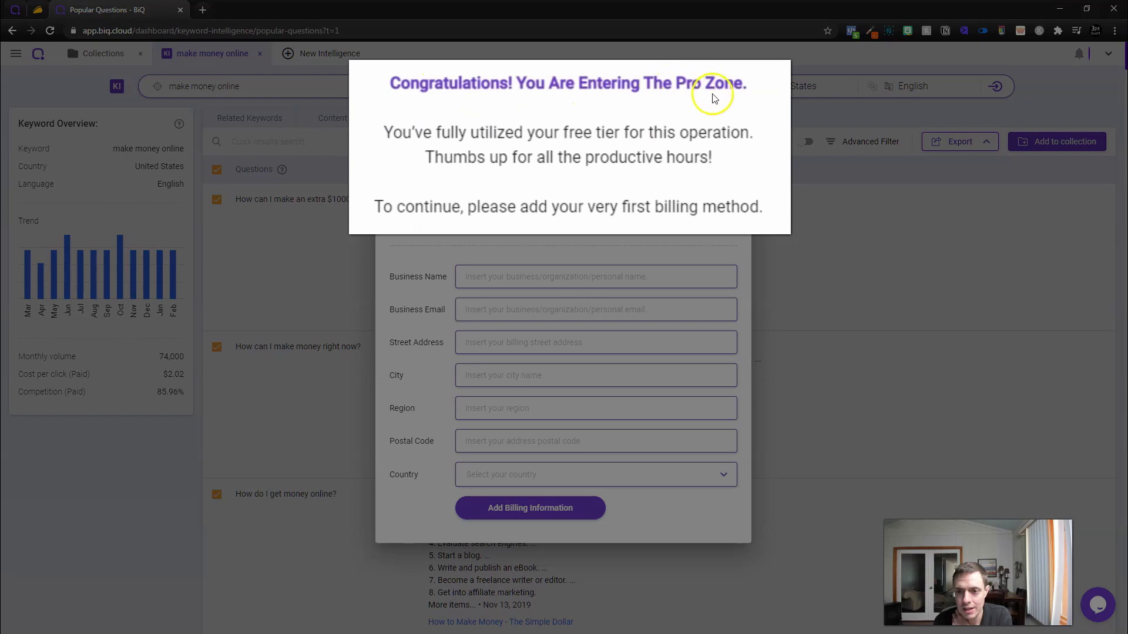
{"action": "left_click_drag", "start_coordinate": [649, 197], "coordinate": [447, 179]}
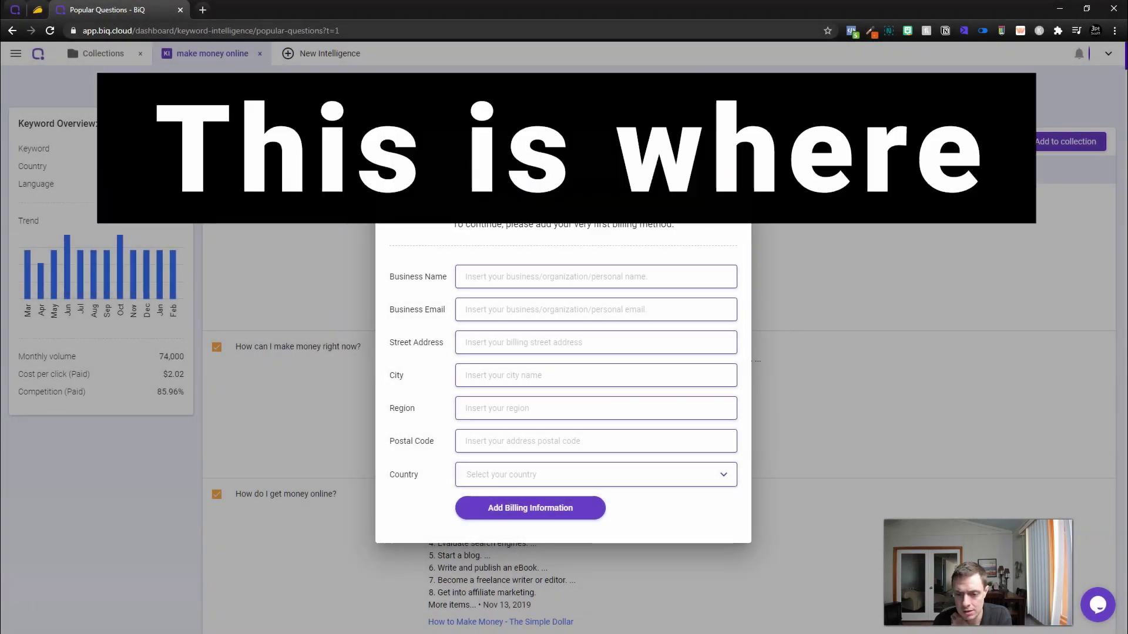
{"action": "left_click_drag", "start_coordinate": [453, 224], "coordinate": [668, 227]}
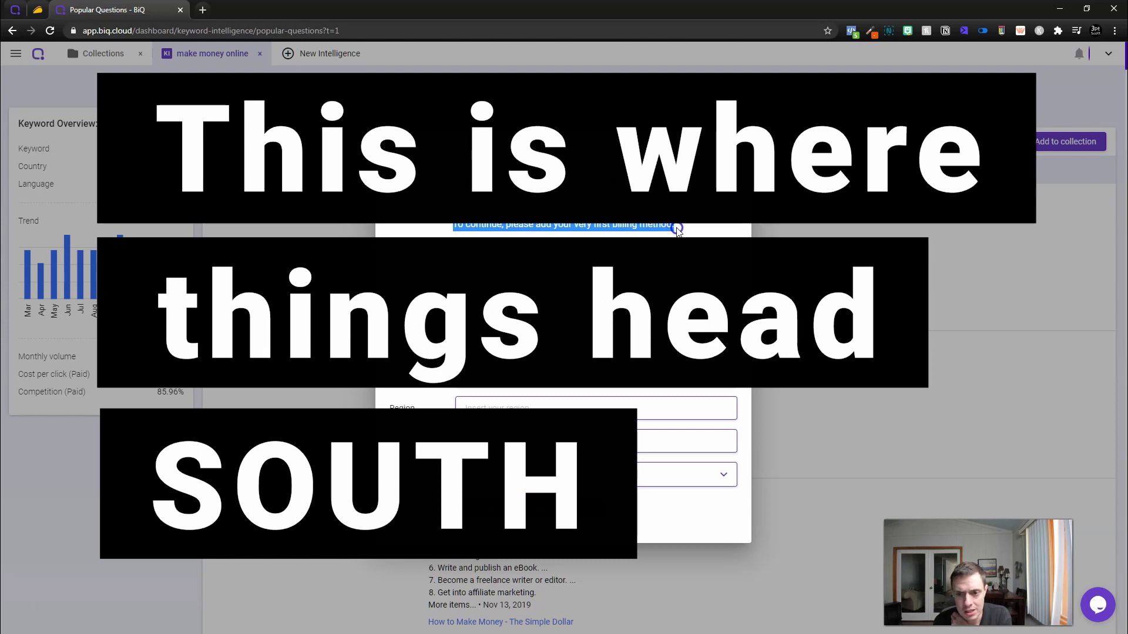
{"action": "left_click", "coordinate": [655, 438]}
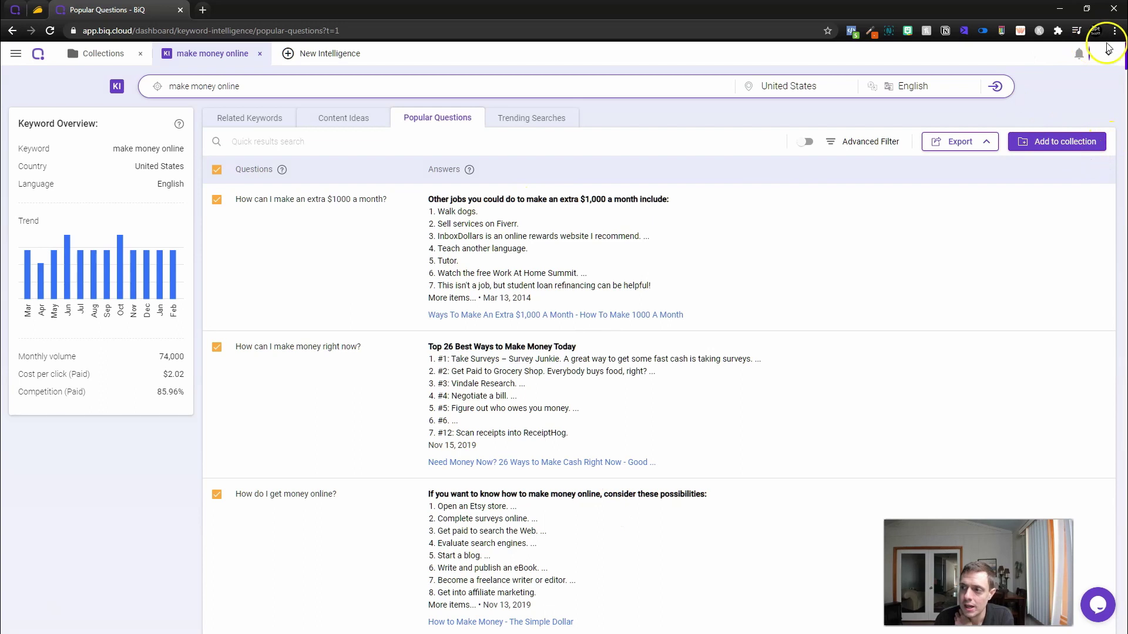
- Open the account's app usage in a separate browser tab and check the collection items tracked against the plan limit
{"action": "left_click", "coordinate": [1108, 51]}
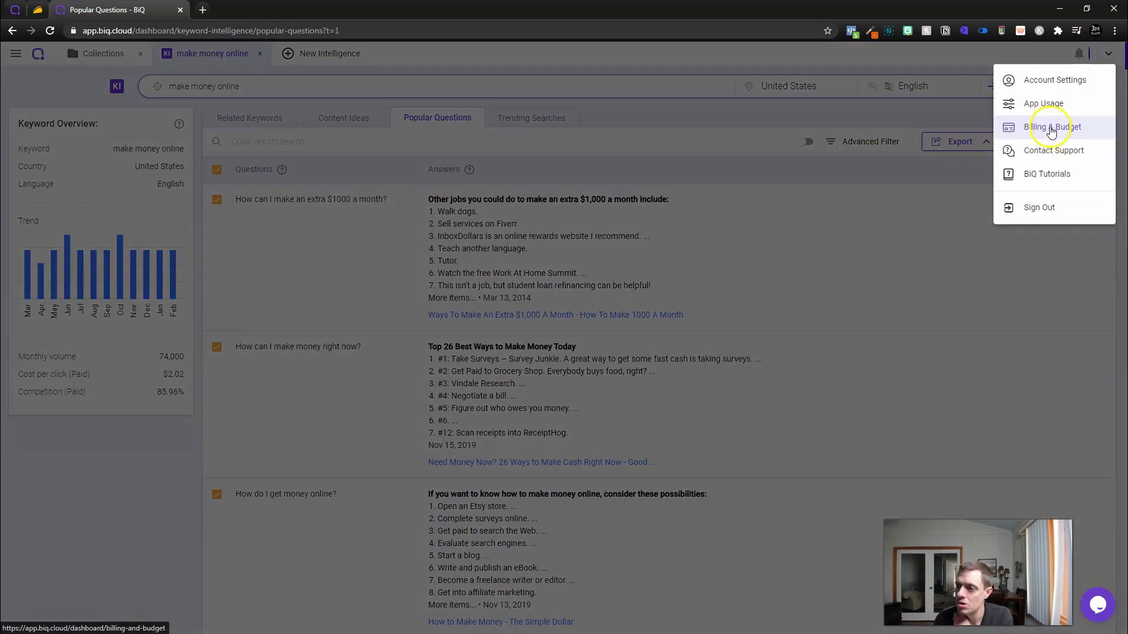
{"action": "right_click", "coordinate": [1052, 130]}
{"action": "left_click", "coordinate": [1052, 135]}
{"action": "left_click", "coordinate": [274, 9]}
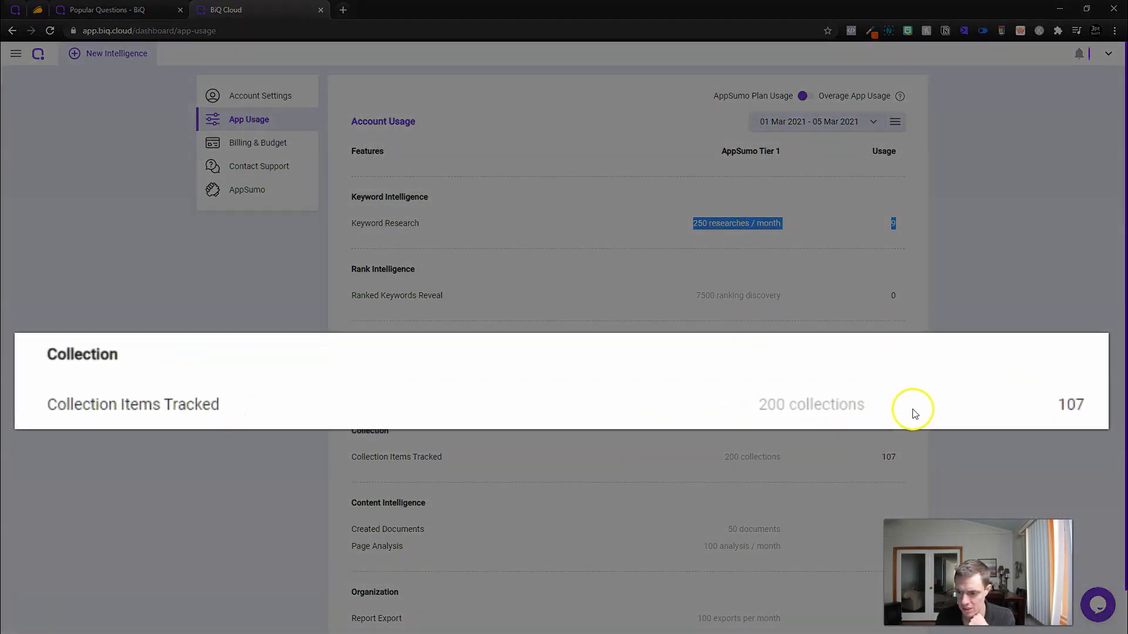
{"action": "left_click", "coordinate": [701, 427]}
{"action": "triple_click", "coordinate": [729, 457]}
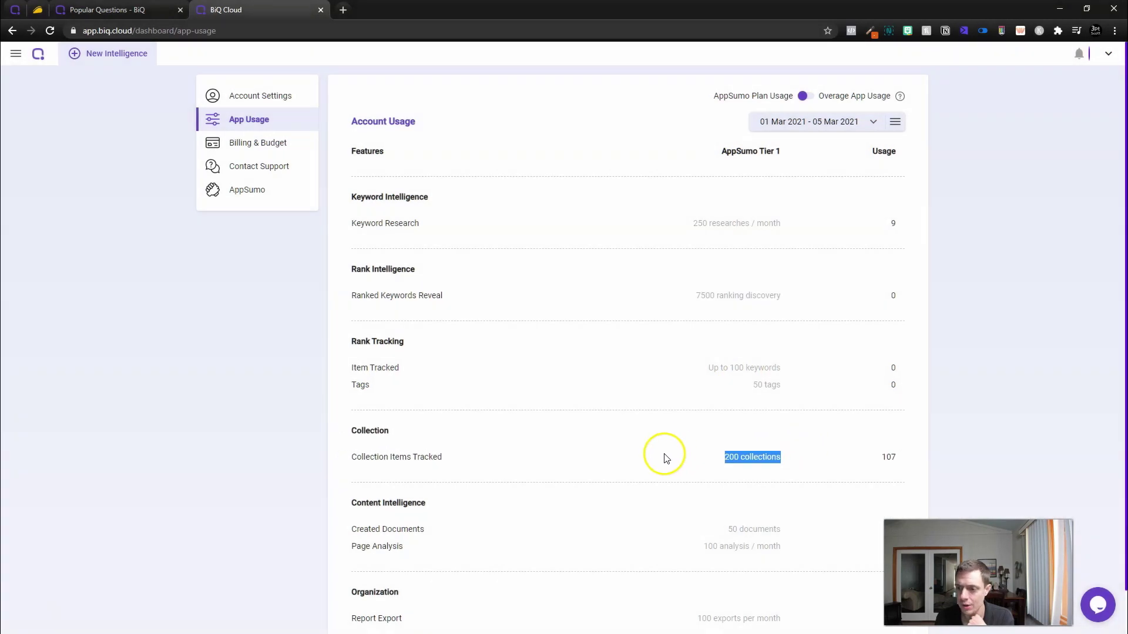
{"action": "scroll", "coordinate": [666, 457], "scroll_direction": "down", "scroll_amount": 1}
- Check the single-code plan's monthly collection allowance on the AppSumo deal page and return to the keyword research
{"action": "left_click", "coordinate": [39, 9]}
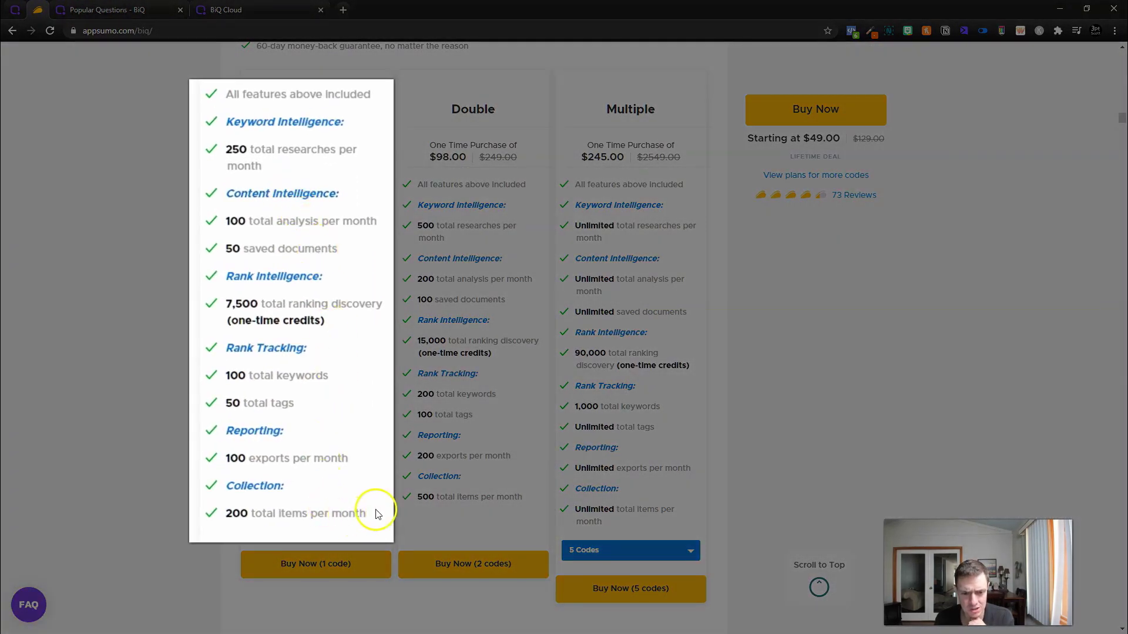
{"action": "left_click_drag", "start_coordinate": [367, 514], "coordinate": [246, 516]}
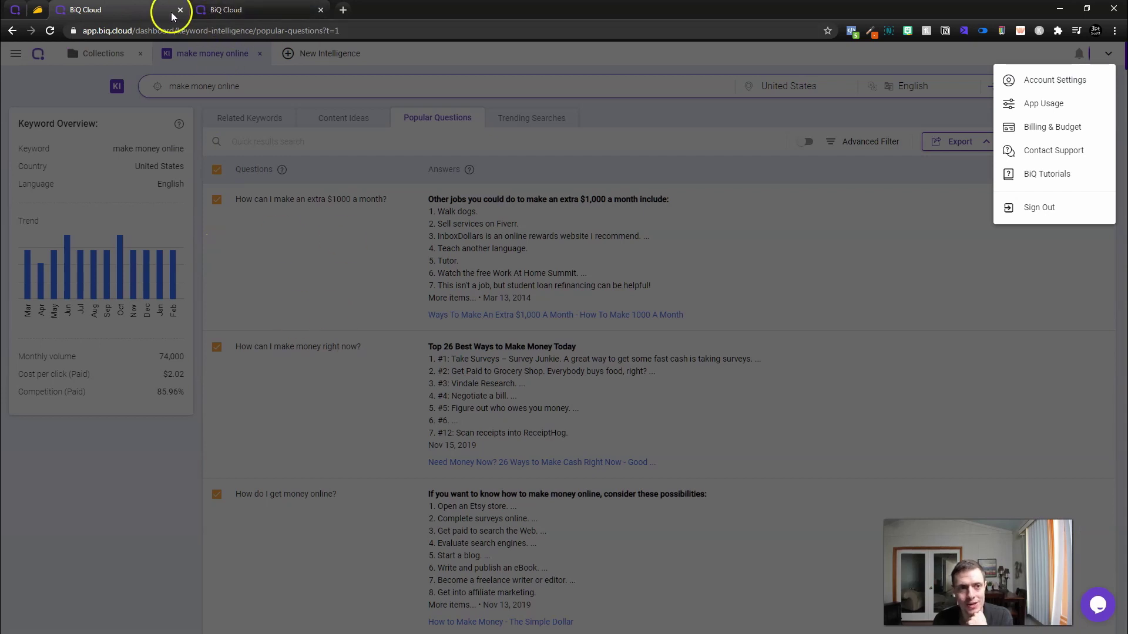
{"action": "left_click", "coordinate": [595, 53]}
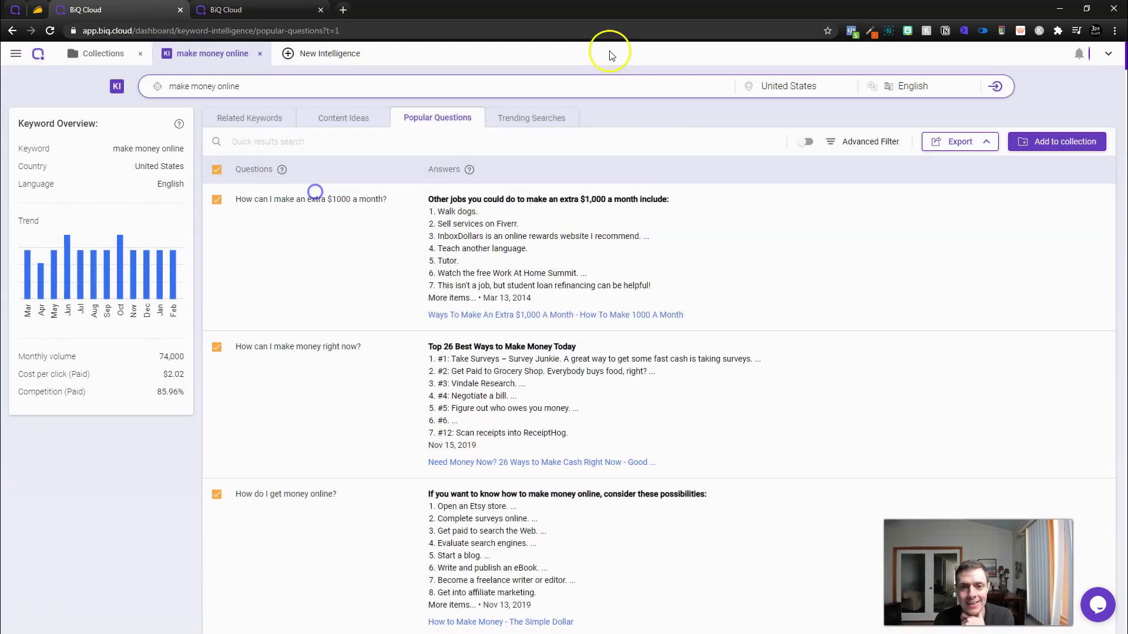
- Revisit the trending searches and related keywords, and close the "make money online" keyword research
{"action": "left_click", "coordinate": [520, 123]}
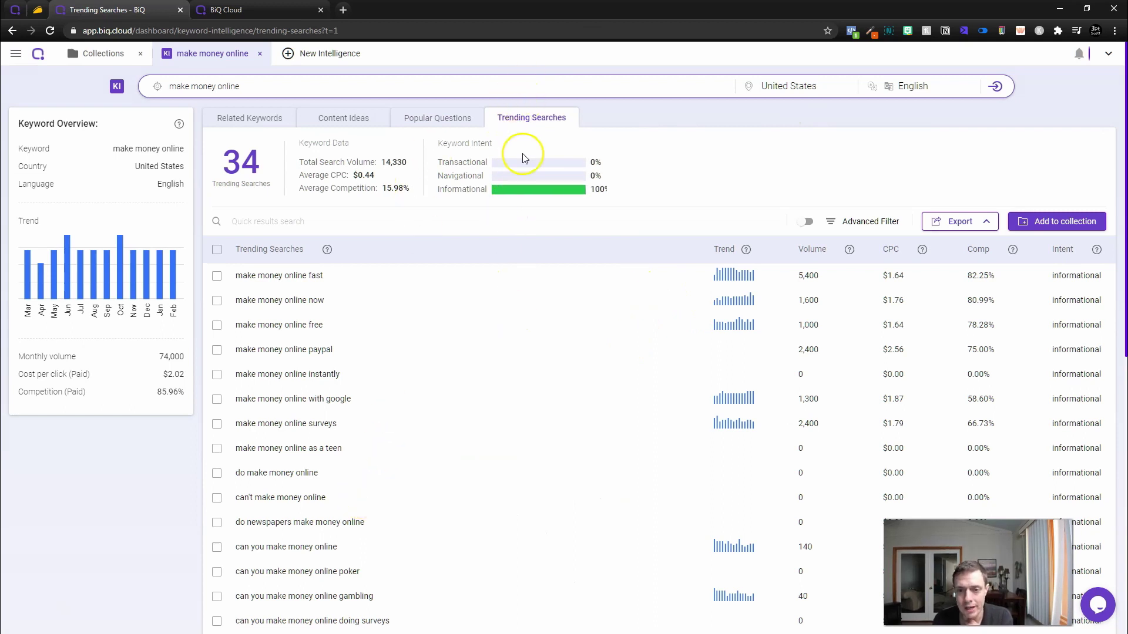
{"action": "left_click", "coordinate": [211, 54]}
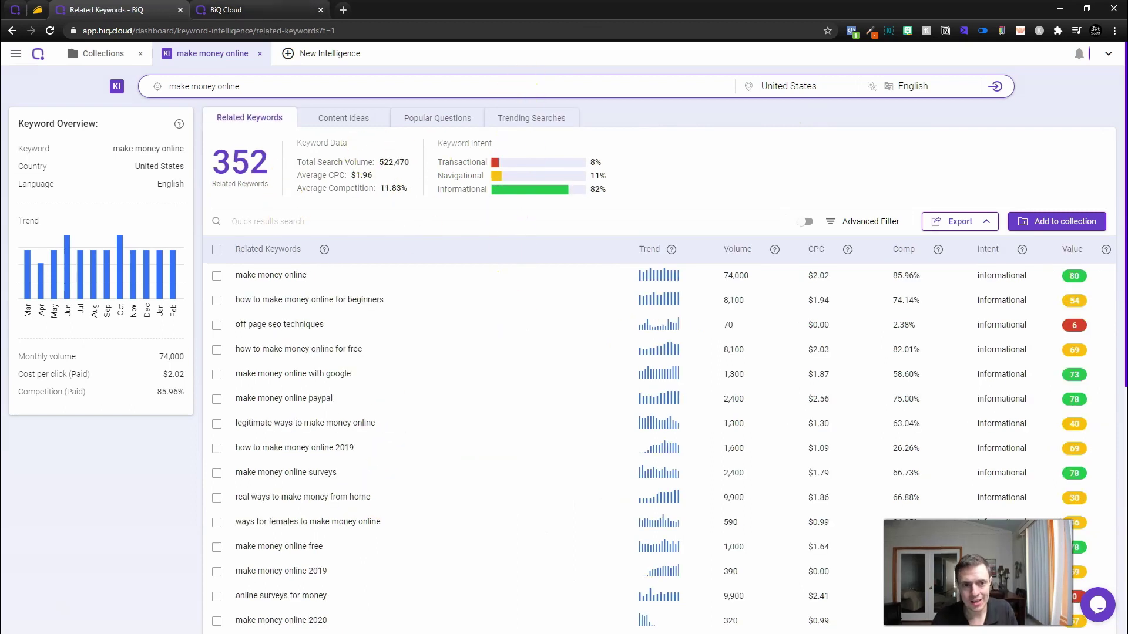
{"action": "left_click", "coordinate": [261, 54]}
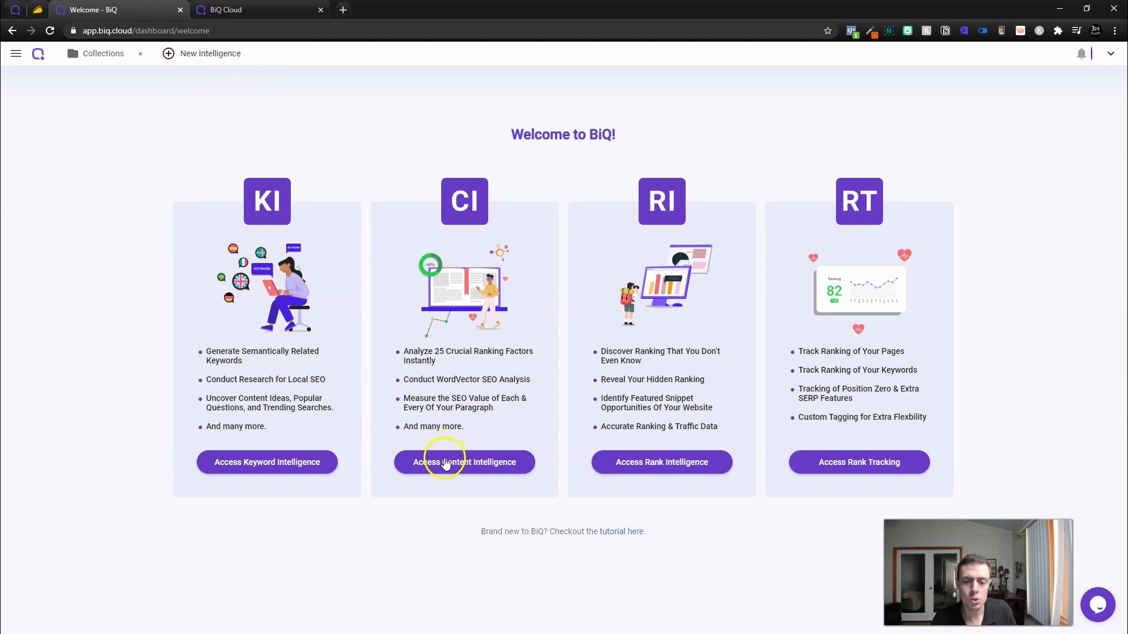
{"action": "left_click", "coordinate": [465, 463]}
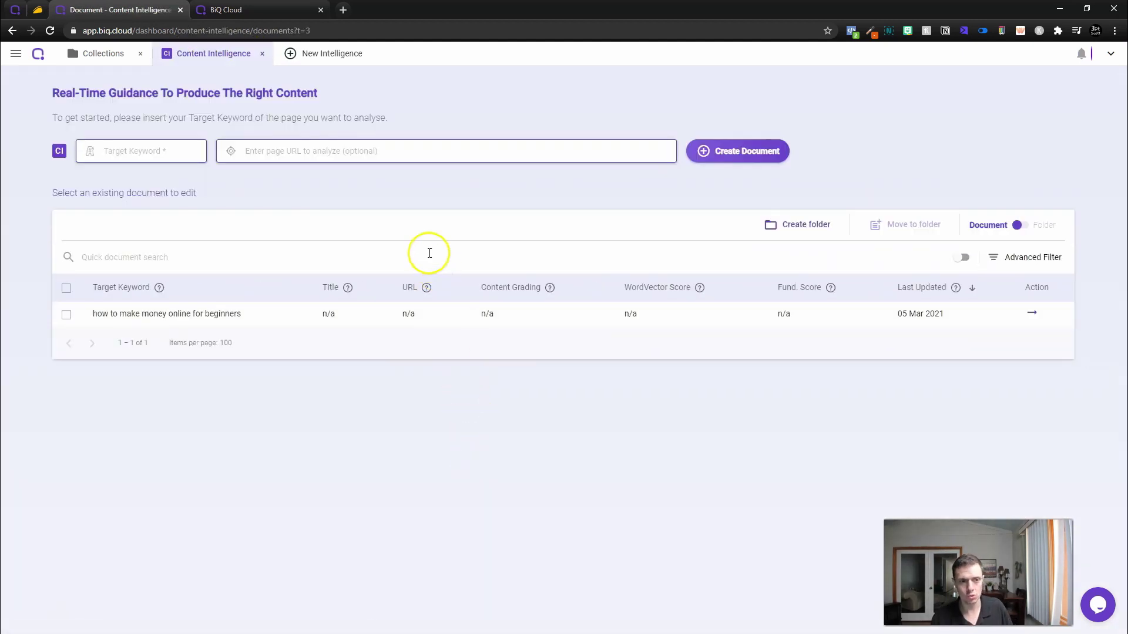
{"action": "type", "text": "viddyoze vs render"}
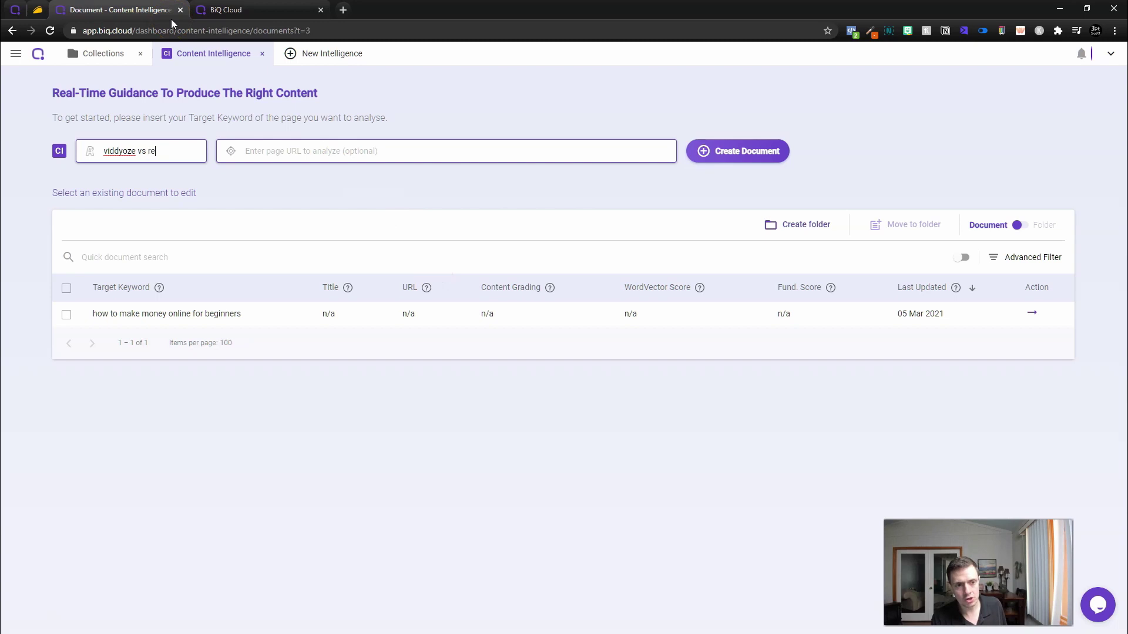
{"action": "type", "text": "forest"}
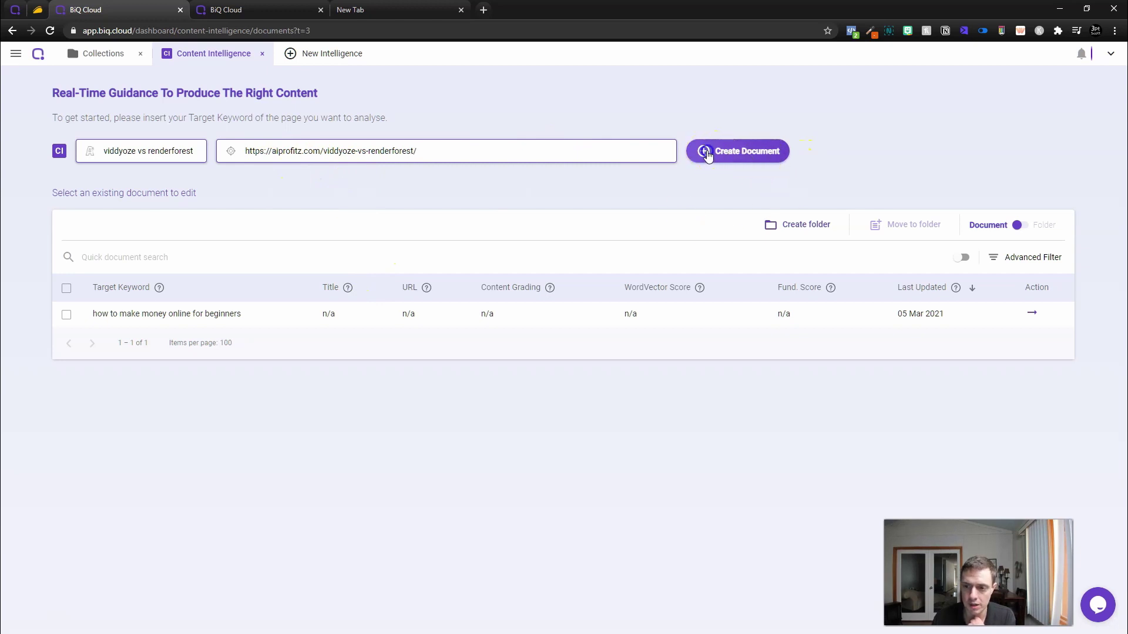
{"action": "left_click", "coordinate": [707, 153]}
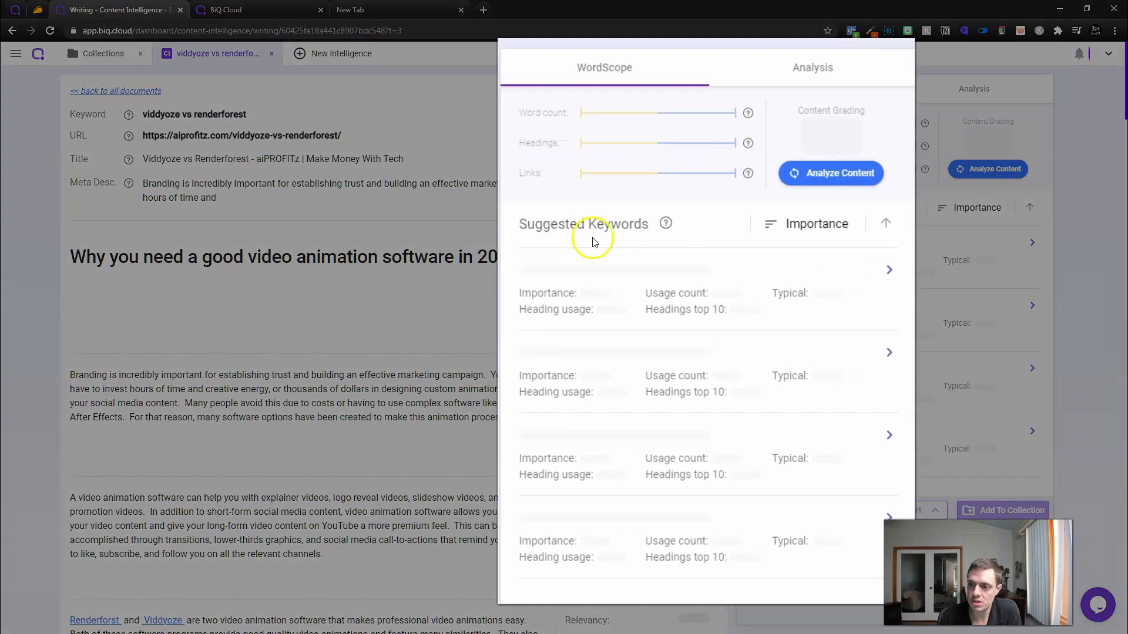
- Look over the WordScope and Analysis metrics offered for the viddyoze vs renderforest document
{"action": "mouse_move", "coordinate": [862, 207]}
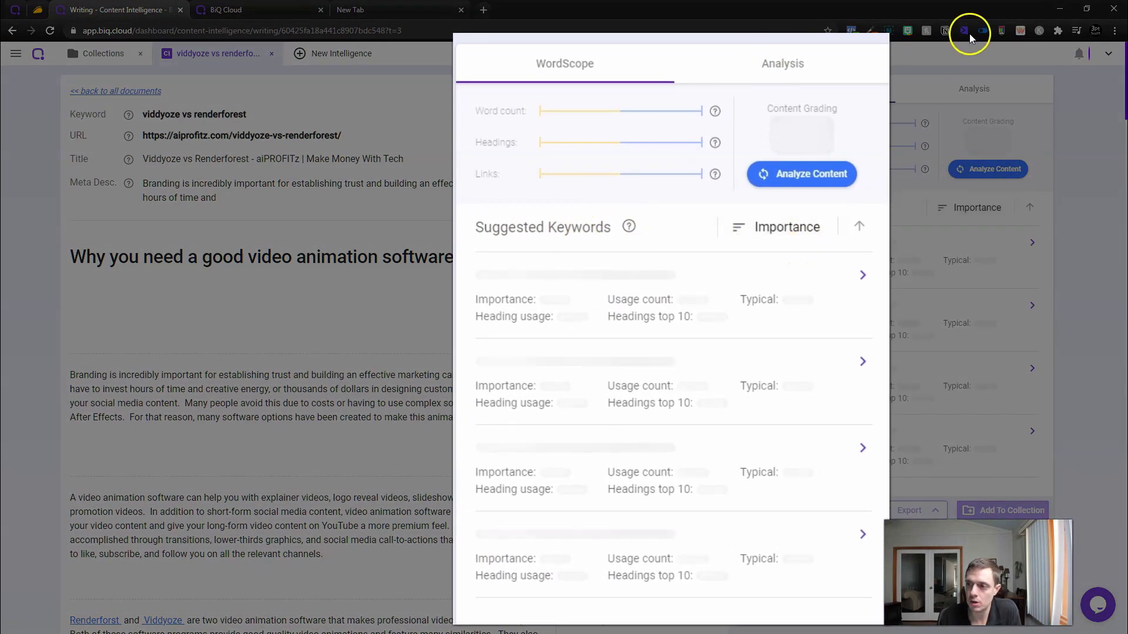
{"action": "left_click", "coordinate": [785, 63]}
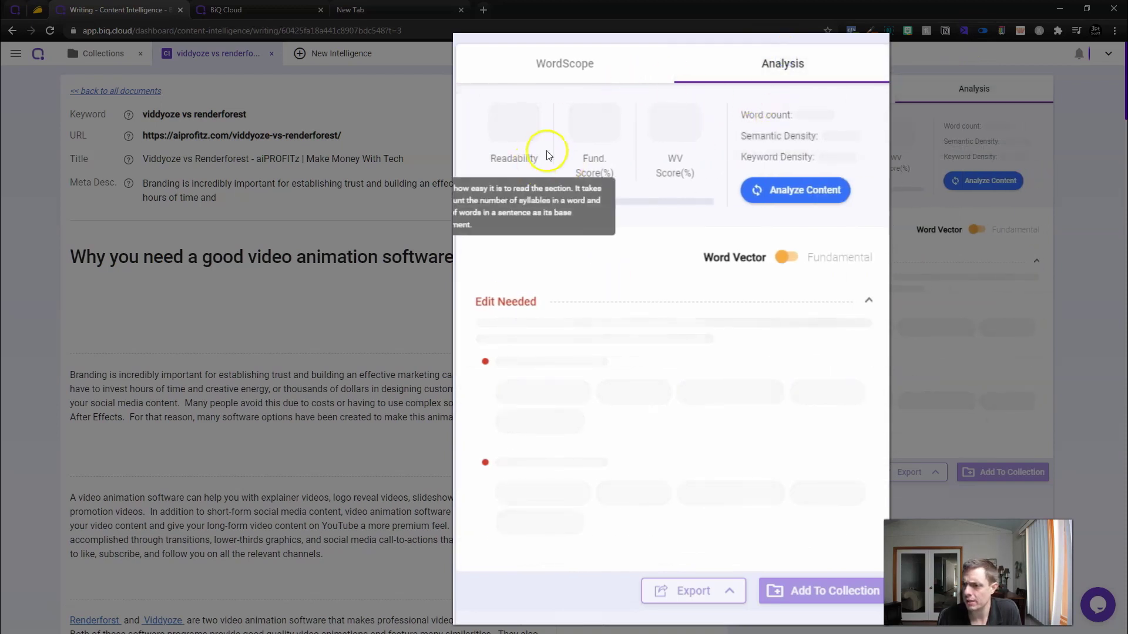
{"action": "mouse_move", "coordinate": [819, 138]}
{"action": "mouse_move", "coordinate": [789, 160]}
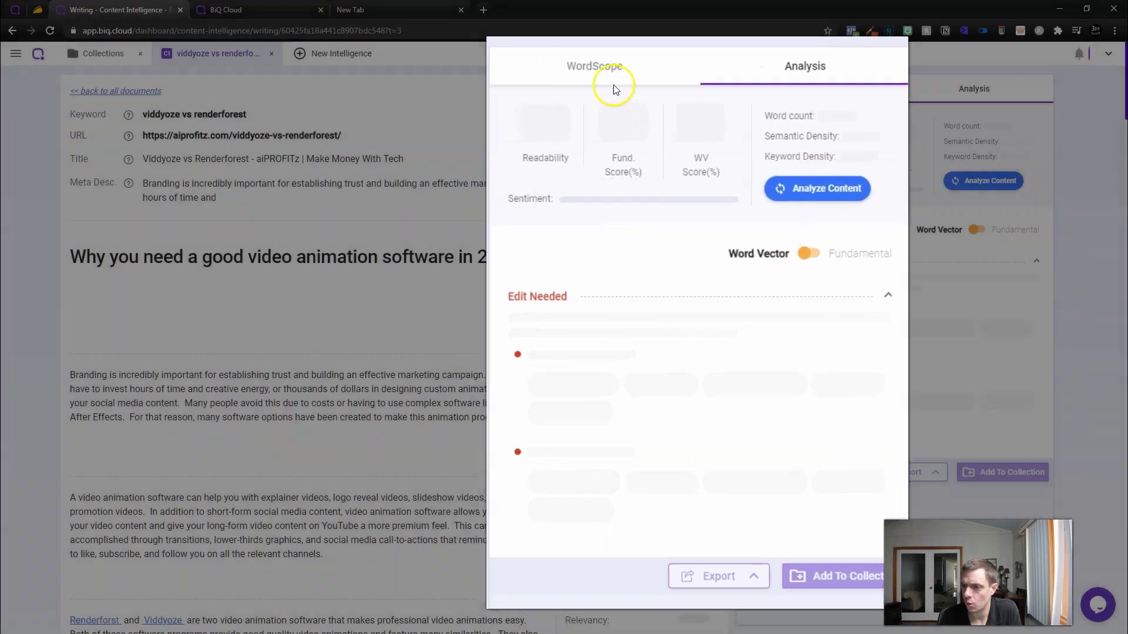
{"action": "left_click", "coordinate": [587, 66]}
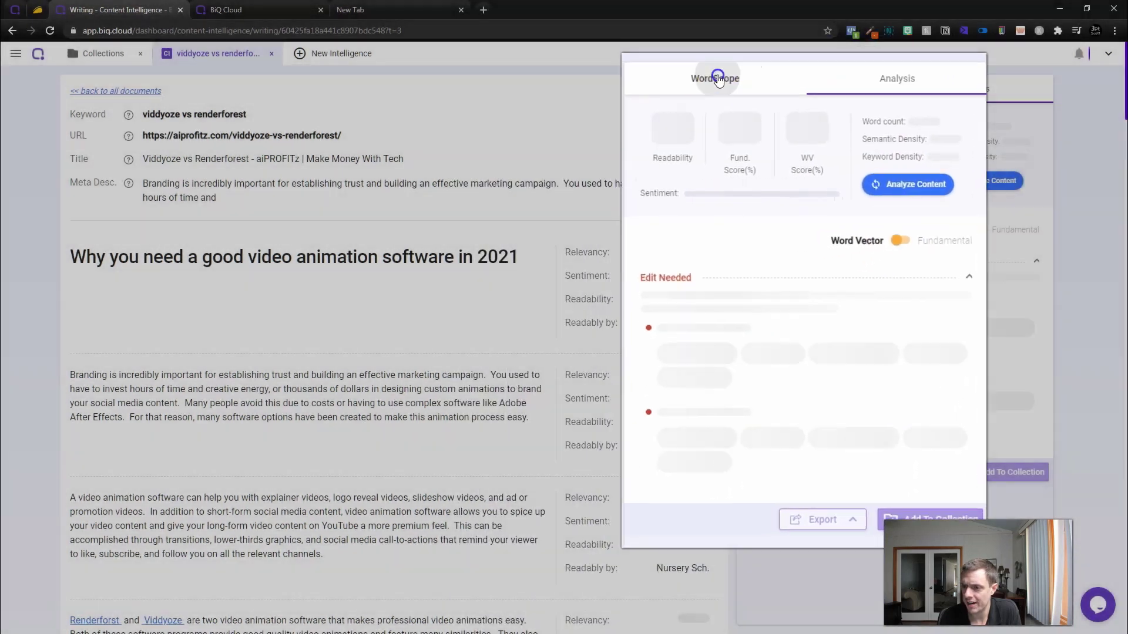
{"action": "left_click", "coordinate": [971, 87]}
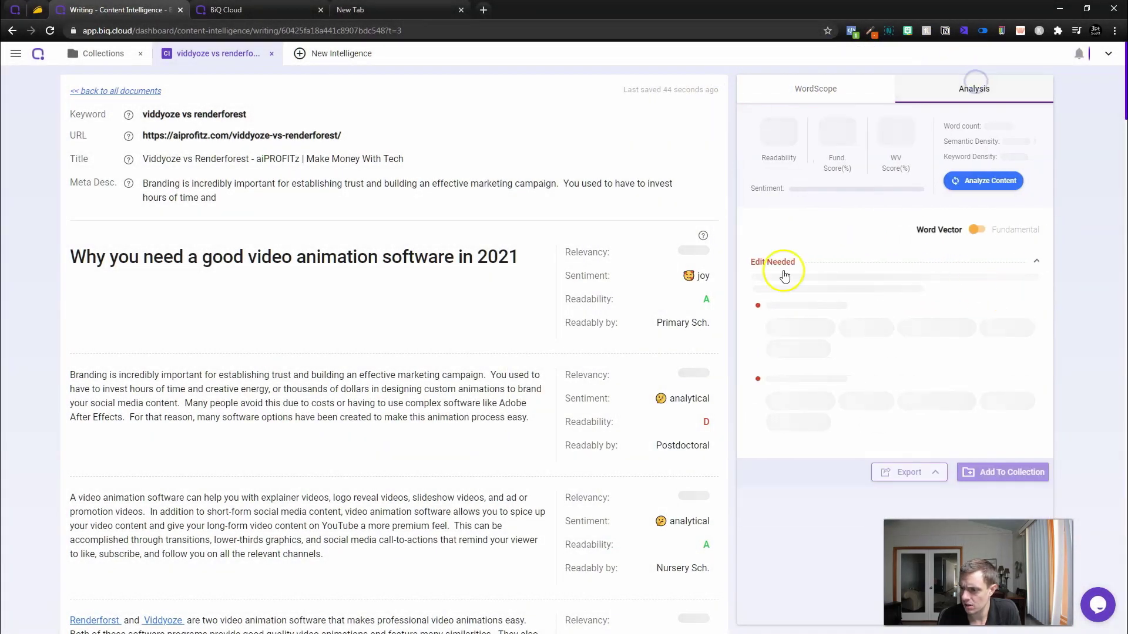
- Review the sentiment, readability and reading-level ratings of the article's opening sections
{"action": "scroll", "coordinate": [766, 365], "scroll_direction": "down", "scroll_amount": 3}
{"action": "scroll", "coordinate": [768, 382], "scroll_direction": "up", "scroll_amount": 3}
{"action": "scroll", "coordinate": [633, 258], "scroll_direction": "down", "scroll_amount": 1}
{"action": "mouse_move", "coordinate": [633, 259]}
{"action": "scroll", "coordinate": [634, 259], "scroll_direction": "down", "scroll_amount": 5}
{"action": "scroll", "coordinate": [624, 259], "scroll_direction": "up", "scroll_amount": 6}
{"action": "scroll", "coordinate": [529, 302], "scroll_direction": "down", "scroll_amount": 4}
{"action": "scroll", "coordinate": [547, 288], "scroll_direction": "up", "scroll_amount": 1}
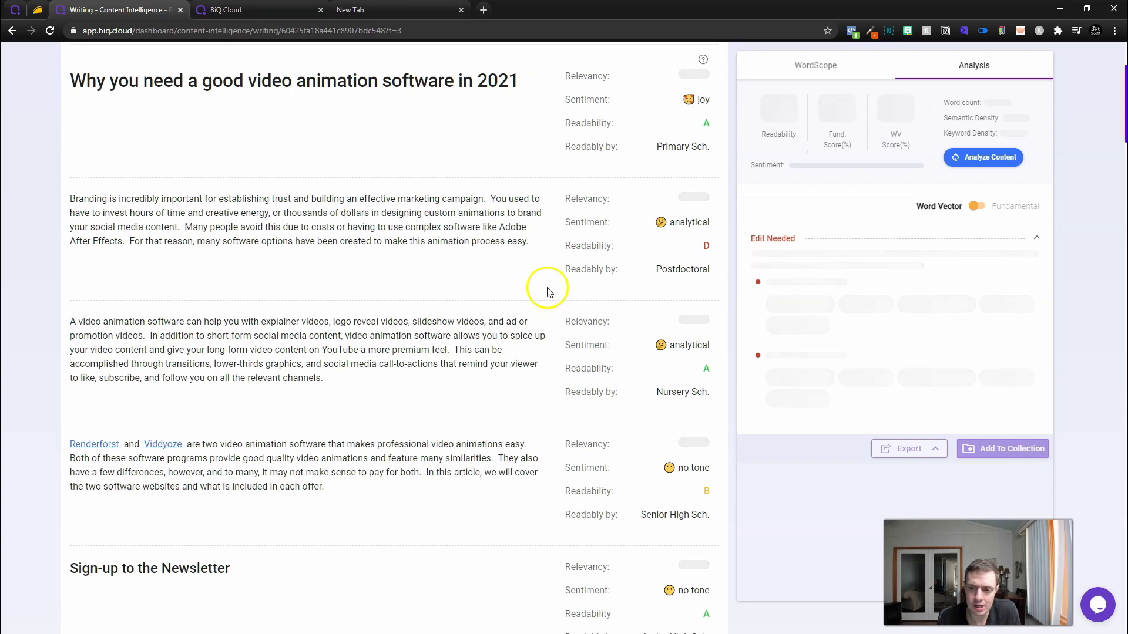
{"action": "scroll", "coordinate": [558, 309], "scroll_direction": "down", "scroll_amount": 1}
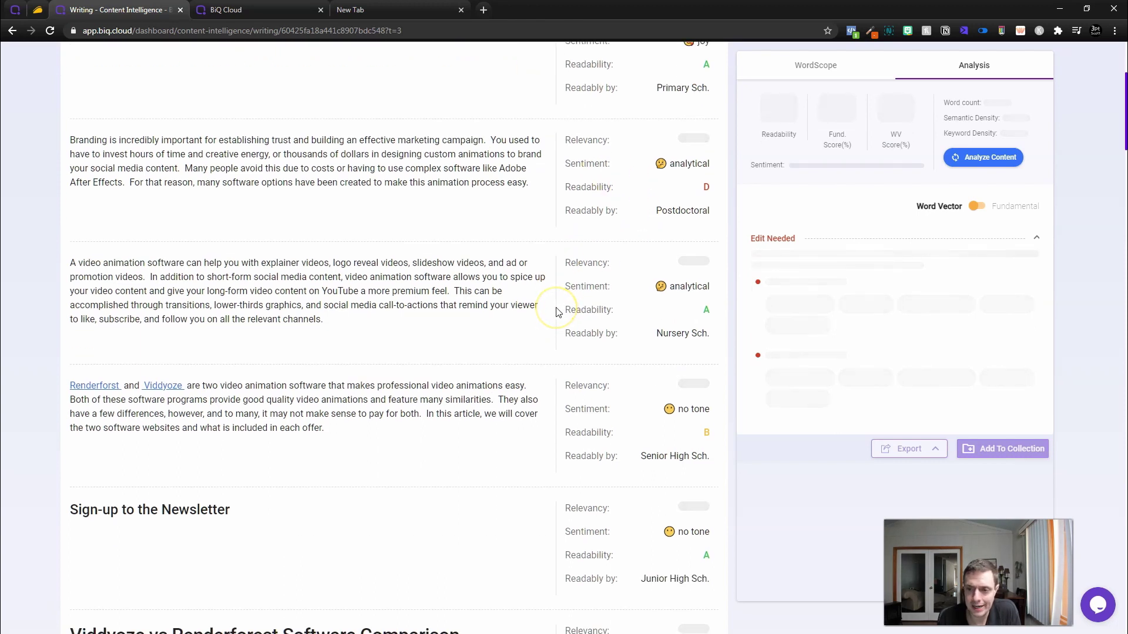
{"action": "scroll", "coordinate": [663, 340], "scroll_direction": "down", "scroll_amount": 4}
{"action": "scroll", "coordinate": [656, 400], "scroll_direction": "down", "scroll_amount": 2}
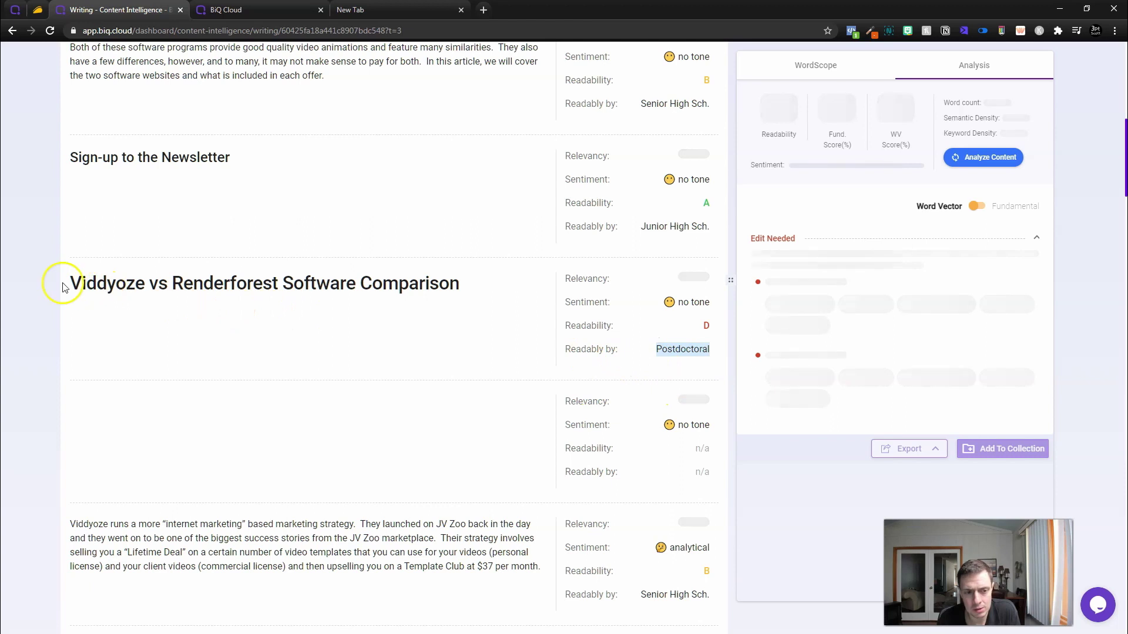
- Examine the ratings given to the "Viddyoze vs Renderforest Software Comparison" heading and the sections that follow it
{"action": "left_click_drag", "start_coordinate": [65, 288], "coordinate": [370, 290]}
{"action": "left_click_drag", "start_coordinate": [438, 285], "coordinate": [70, 286]}
{"action": "left_click", "coordinate": [423, 294]}
{"action": "left_click_drag", "start_coordinate": [381, 336], "coordinate": [272, 343]}
{"action": "left_click", "coordinate": [465, 359]}
{"action": "scroll", "coordinate": [464, 358], "scroll_direction": "down", "scroll_amount": 4}
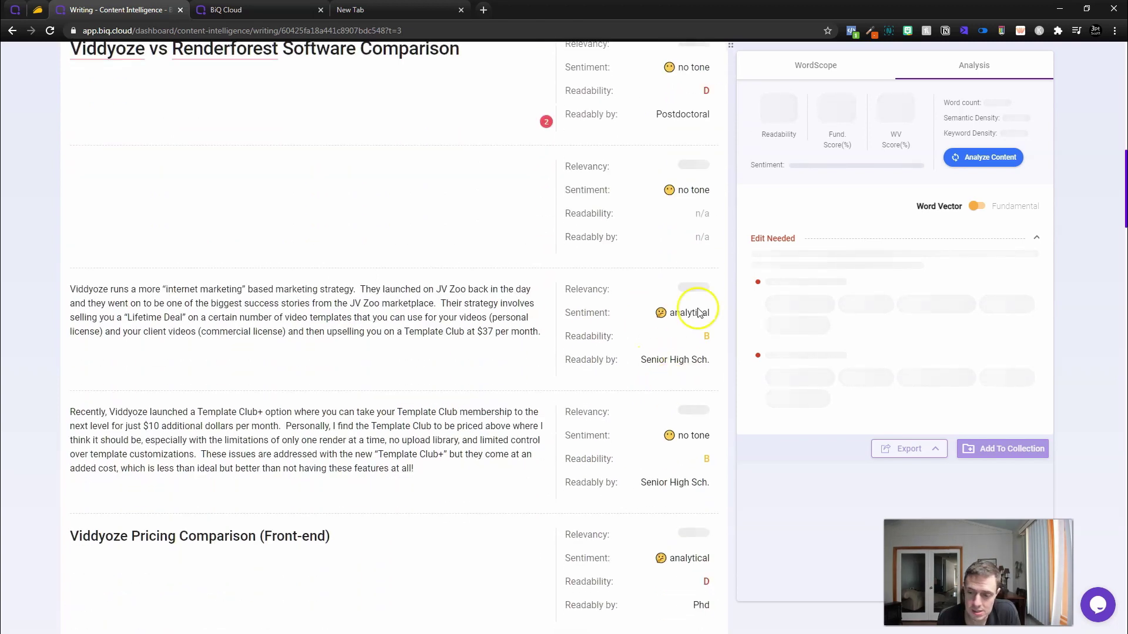
{"action": "scroll", "coordinate": [657, 391], "scroll_direction": "down", "scroll_amount": 1}
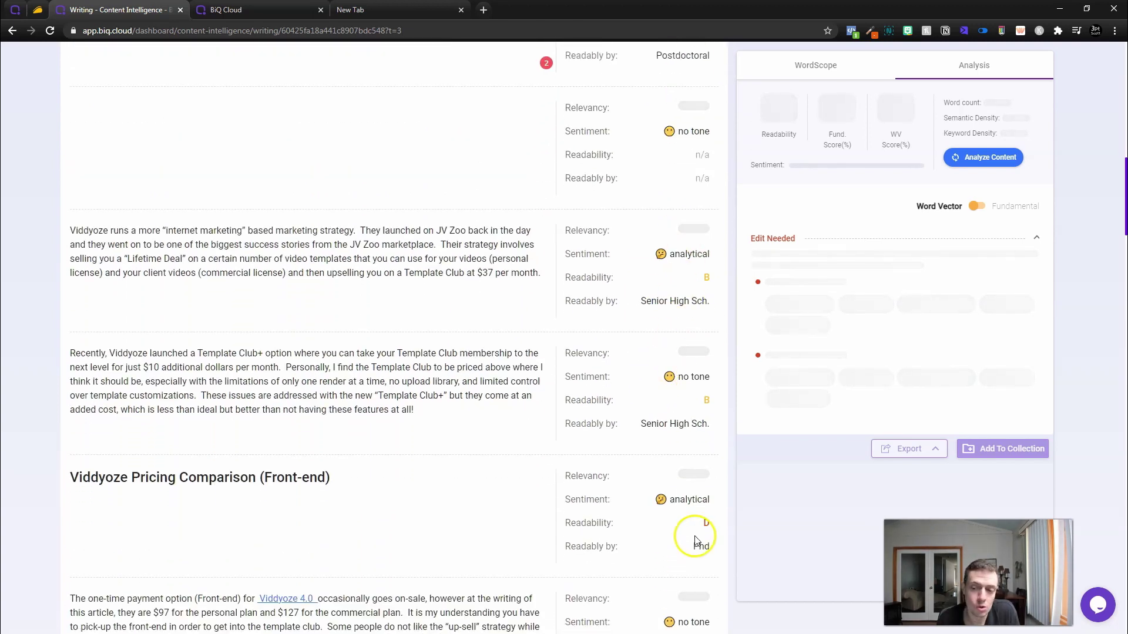
{"action": "scroll", "coordinate": [695, 541], "scroll_direction": "down", "scroll_amount": 5}
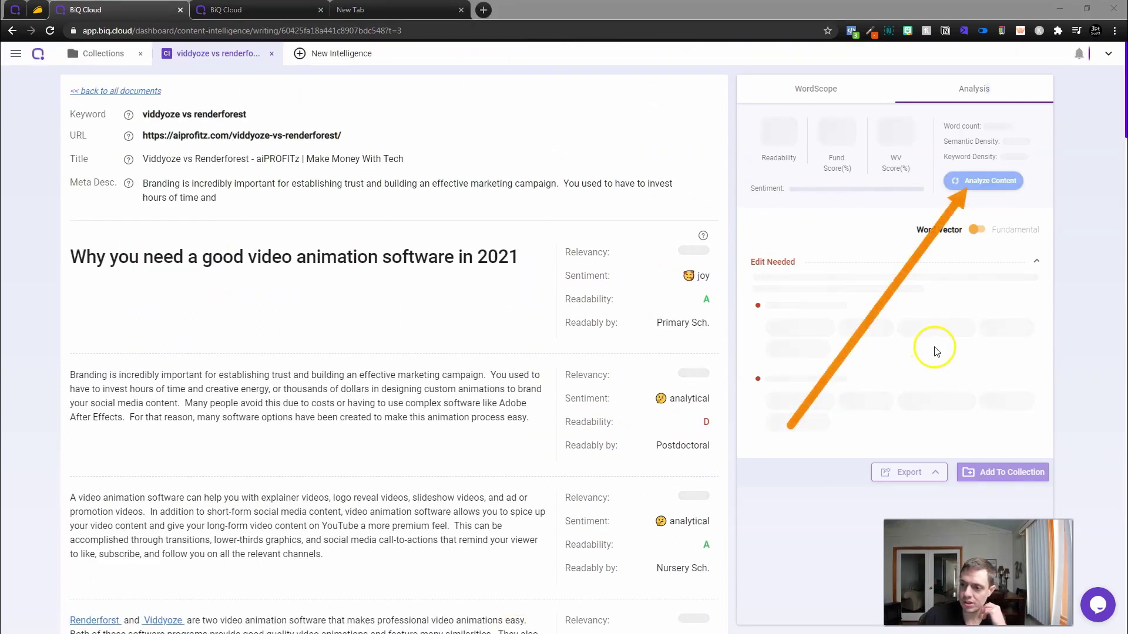
- Recheck the document's Analysis results and compare them with its WordScope keyword suggestions
{"action": "scroll", "coordinate": [1023, 457], "scroll_direction": "down", "scroll_amount": 5}
{"action": "scroll", "coordinate": [1023, 457], "scroll_direction": "up", "scroll_amount": 5}
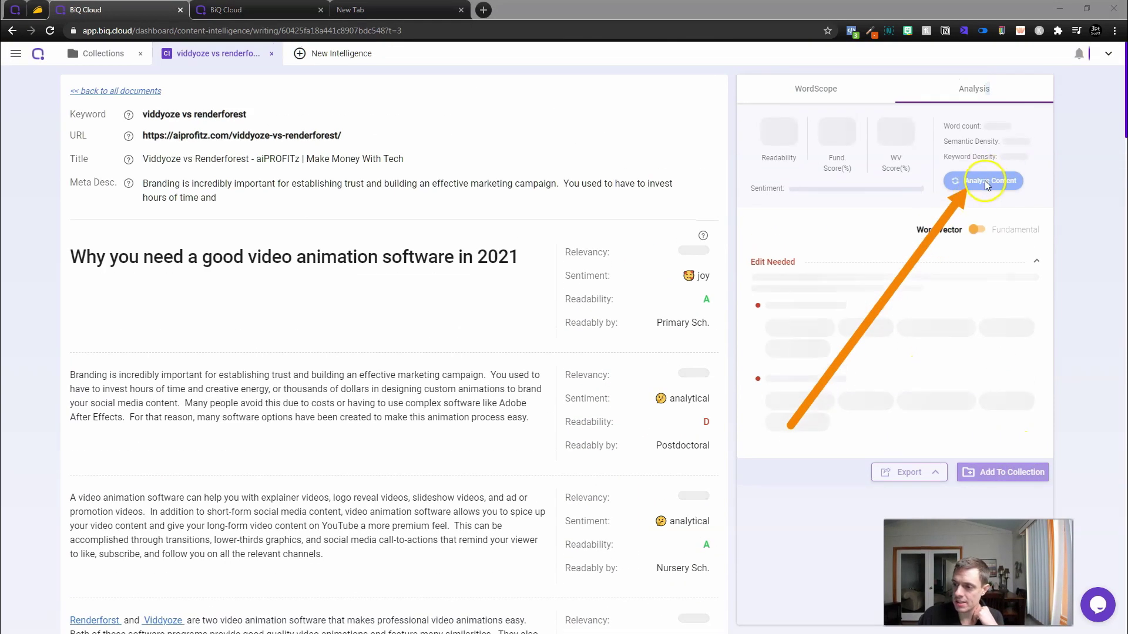
{"action": "left_click", "coordinate": [797, 83]}
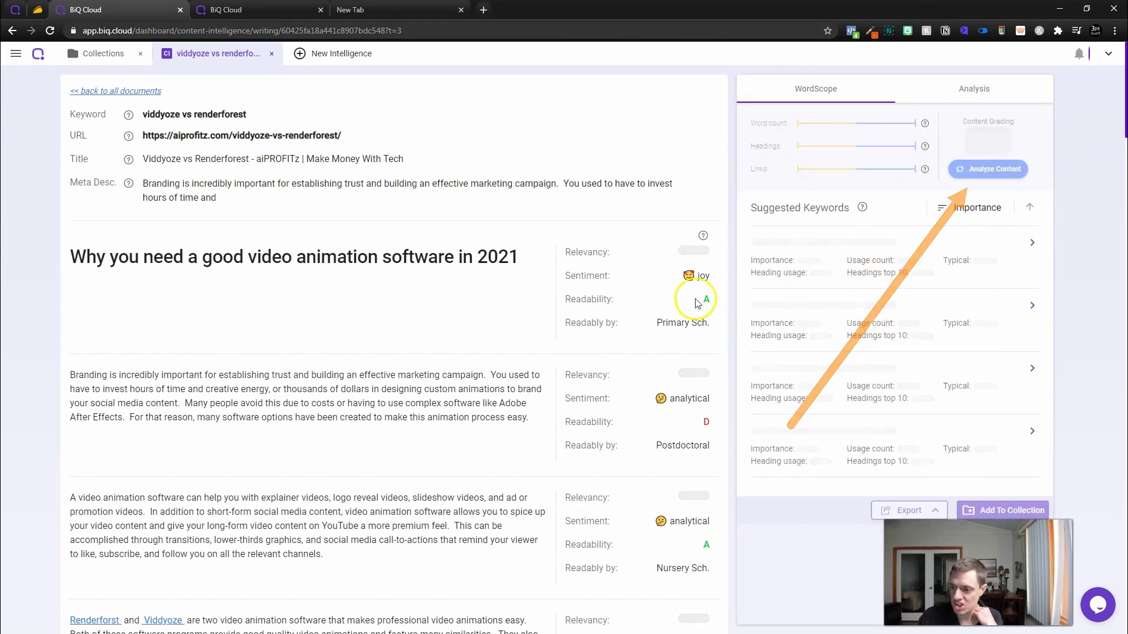
- Open Rank Tracking and create a profile for aiprofitz.com with United States as the location and English as the language
{"action": "left_click", "coordinate": [49, 30]}
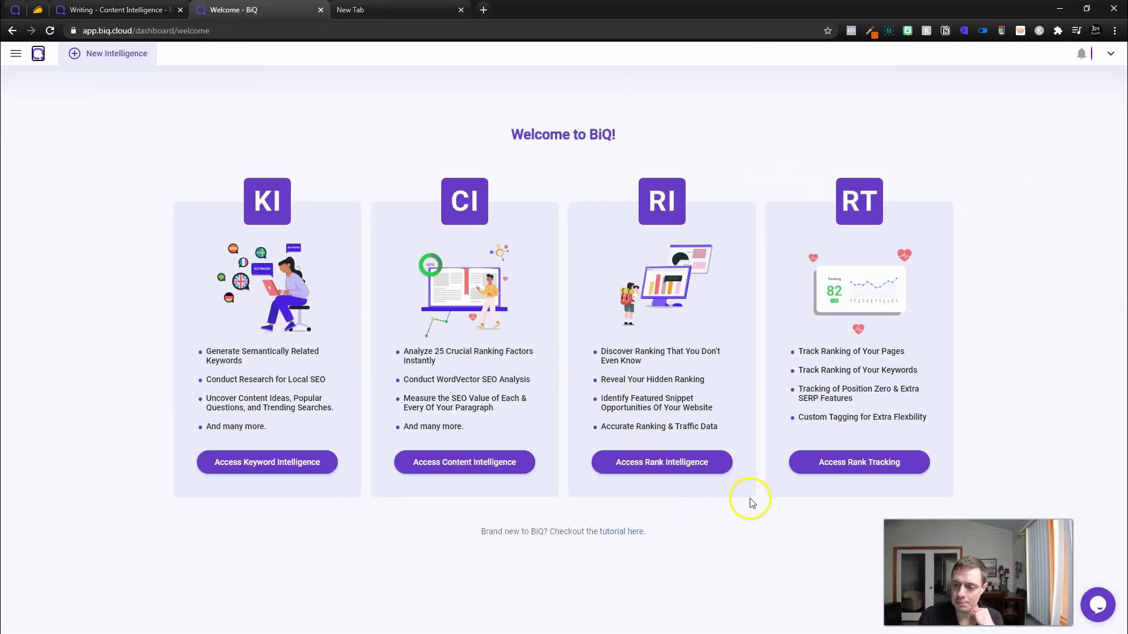
{"action": "left_click", "coordinate": [858, 461]}
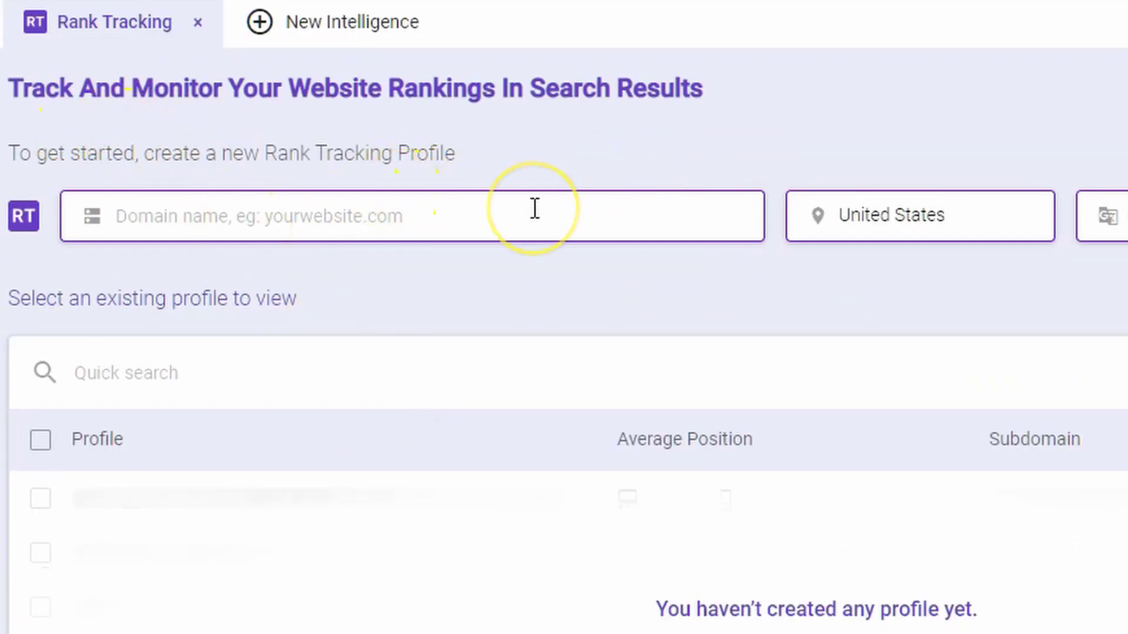
{"action": "type", "text": "aiprofitz.com"}
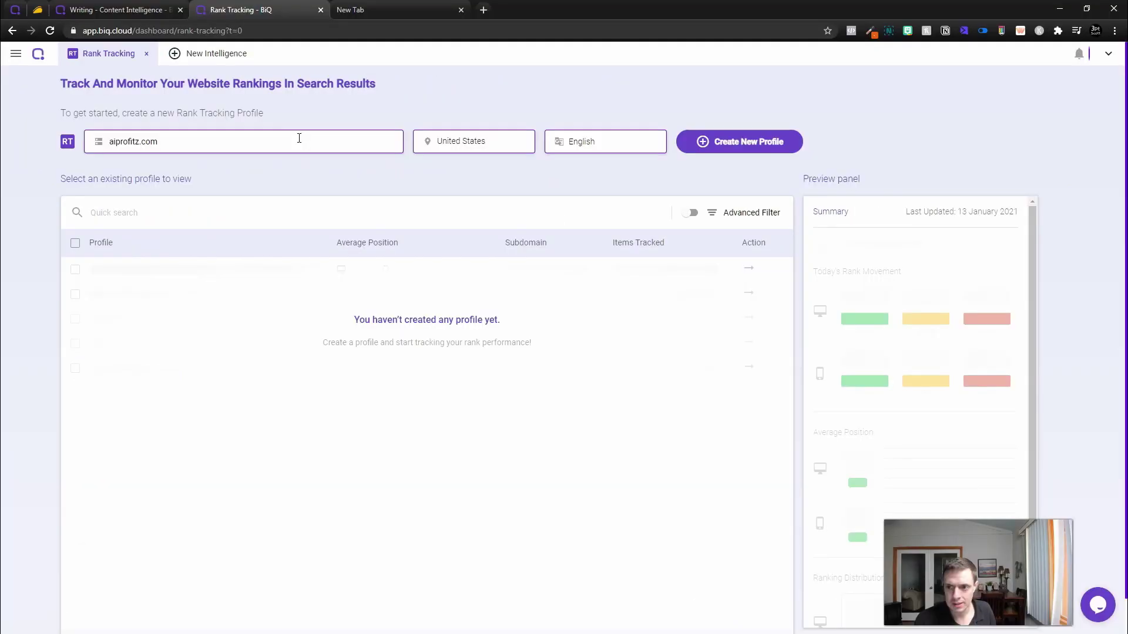
{"action": "key", "text": "Return"}
- Create a rank tracking profile for spiritquestnc.com and add "massage therapist ocean isle beach" as a tracked keyword
{"action": "left_click", "coordinate": [170, 82]}
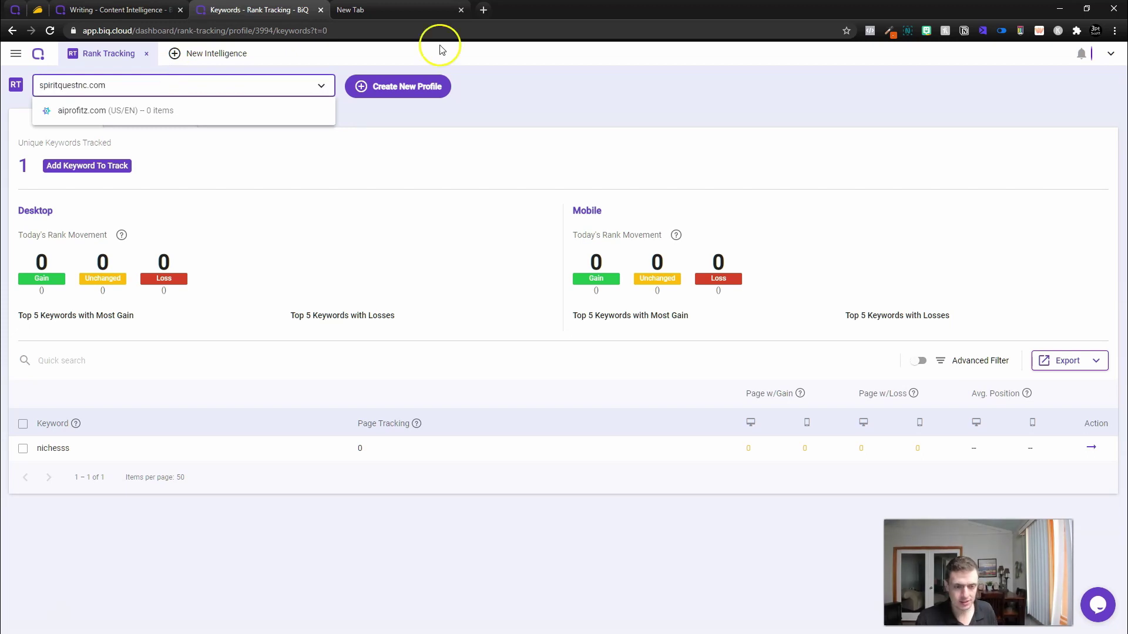
{"action": "left_click", "coordinate": [360, 88]}
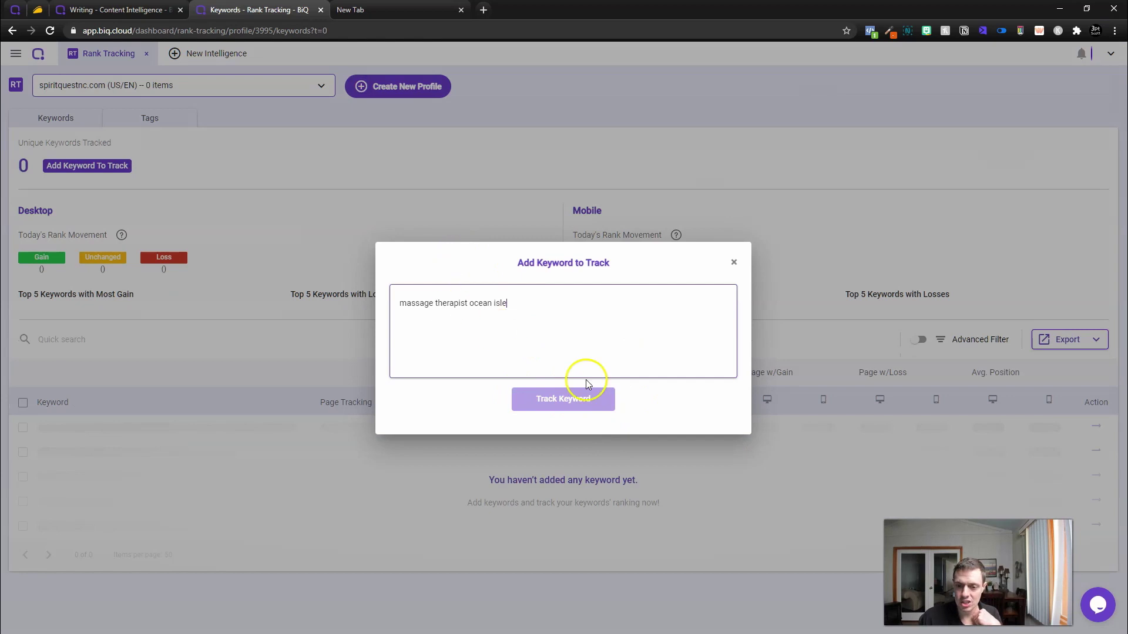
{"action": "type", "text": "beach"}
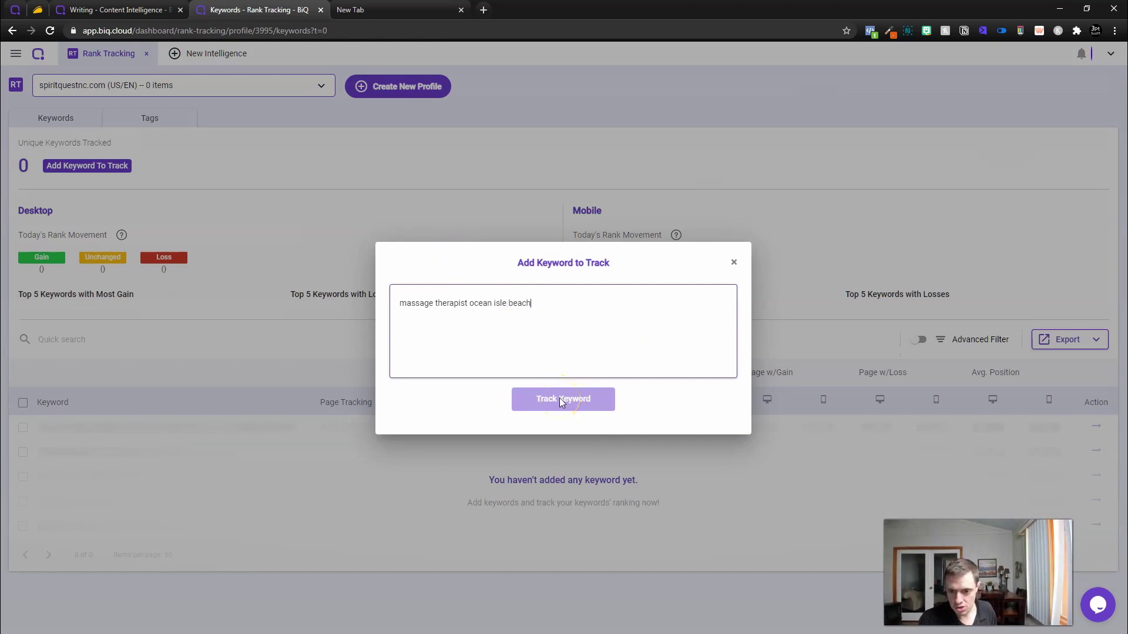
{"action": "key", "text": "Return"}
{"action": "left_click", "coordinate": [560, 400]}
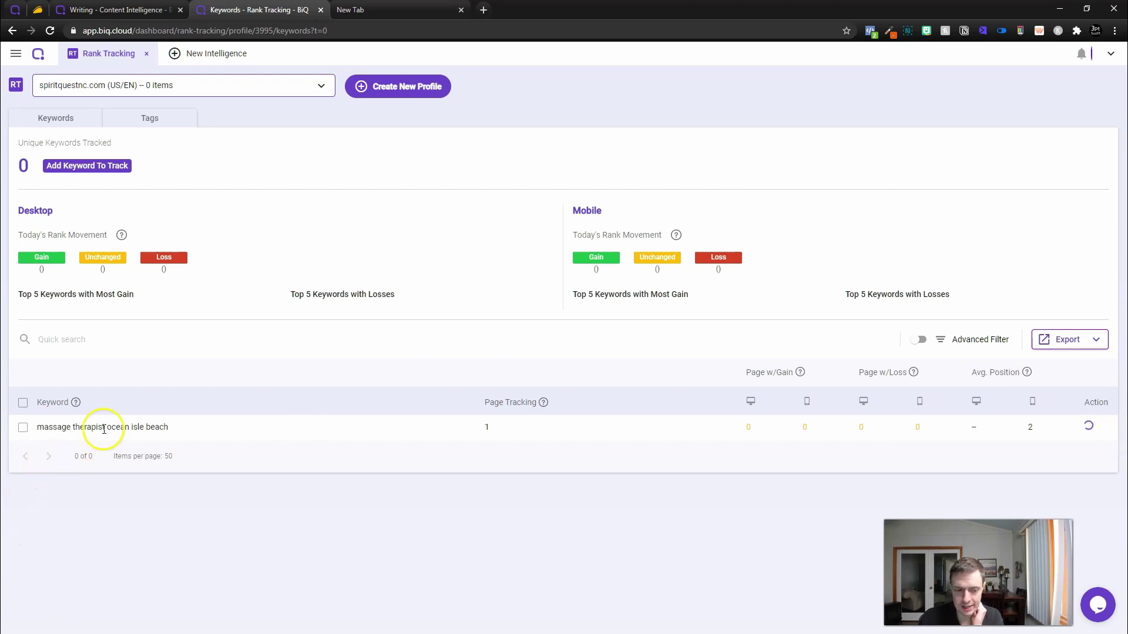
- Open the tracked keyword's desktop and mobile ranking details and check them against an incognito Google search for MASSAGE THERAPIST OCEAN ISLE BEACH
{"action": "left_click", "coordinate": [1093, 429]}
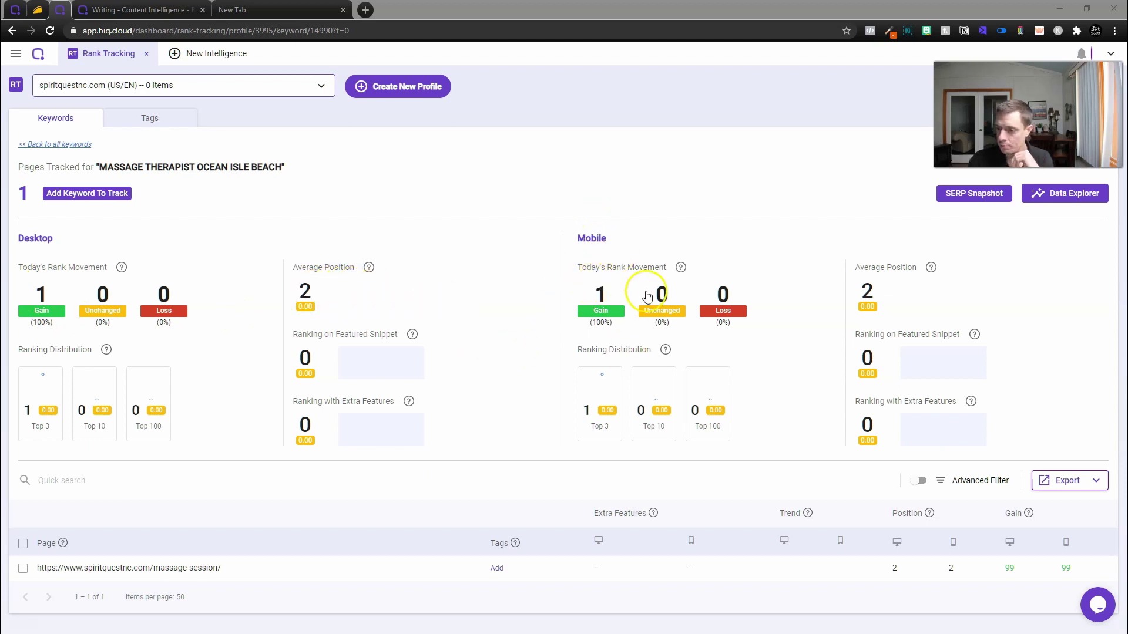
{"action": "mouse_move", "coordinate": [902, 294]}
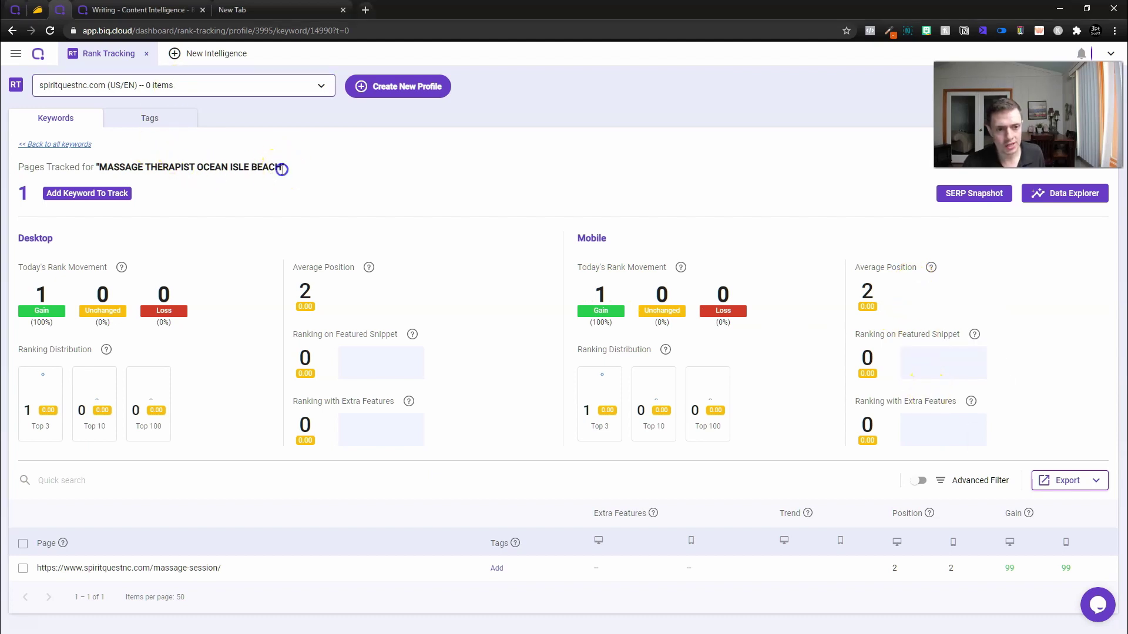
{"action": "left_click_drag", "start_coordinate": [280, 169], "coordinate": [137, 168]}
{"action": "left_click", "coordinate": [896, 31]}
{"action": "scroll", "coordinate": [191, 327], "scroll_direction": "down", "scroll_amount": 4}
{"action": "scroll", "coordinate": [191, 327], "scroll_direction": "down", "scroll_amount": 2}
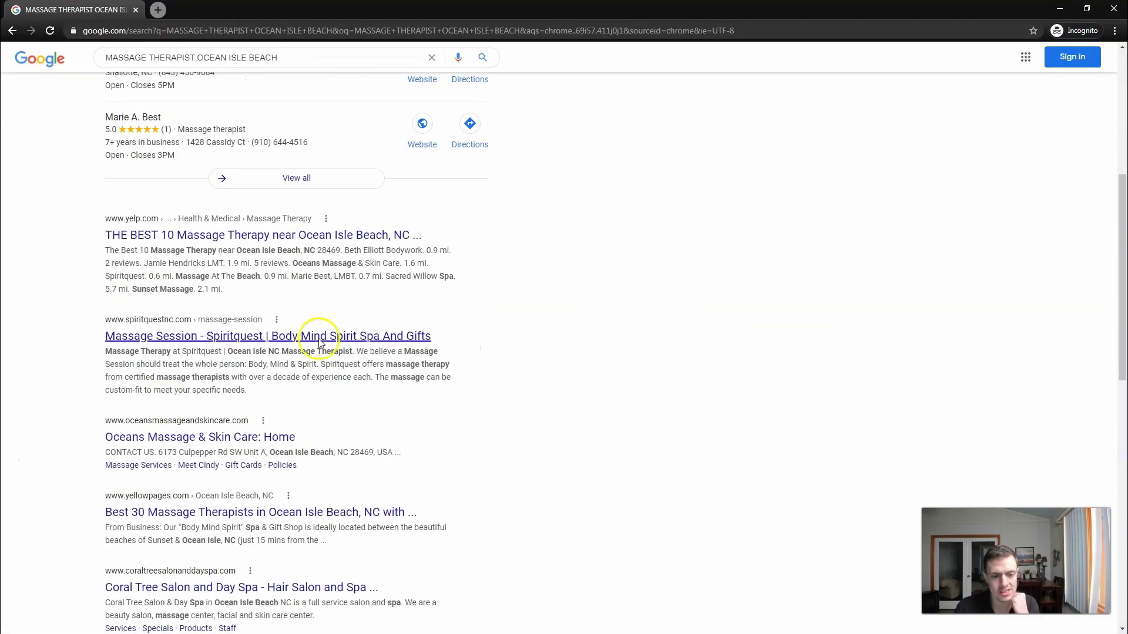
{"action": "scroll", "coordinate": [479, 415], "scroll_direction": "up", "scroll_amount": 2}
{"action": "scroll", "coordinate": [403, 435], "scroll_direction": "down", "scroll_amount": 5}
{"action": "scroll", "coordinate": [409, 437], "scroll_direction": "down", "scroll_amount": 9}
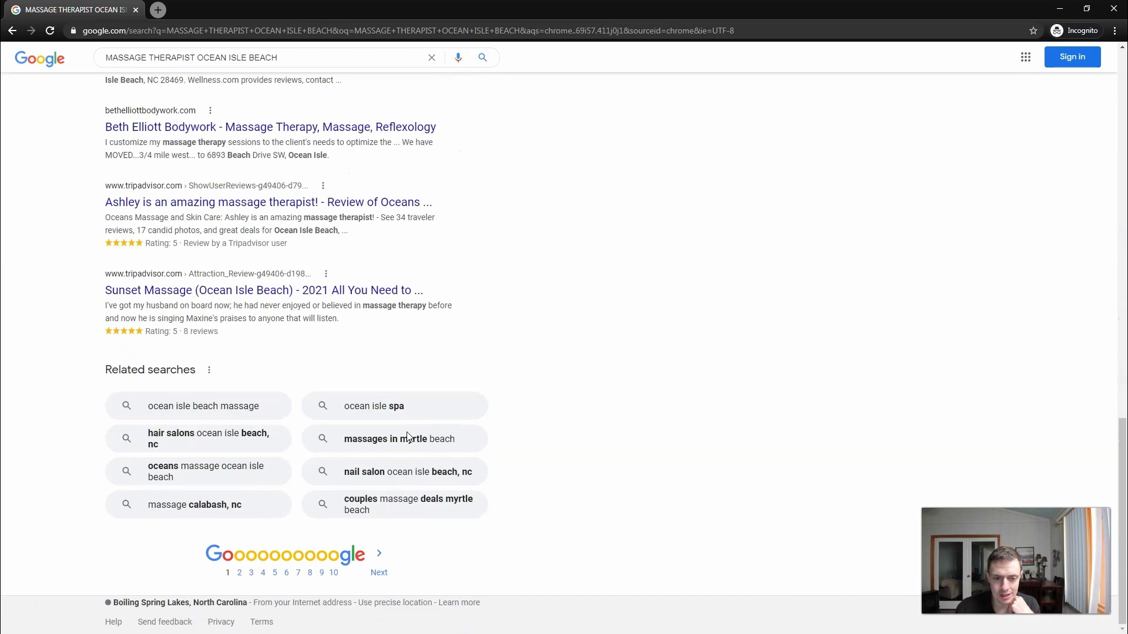
{"action": "scroll", "coordinate": [448, 390], "scroll_direction": "up", "scroll_amount": 10}
{"action": "left_click", "coordinate": [1113, 7]}
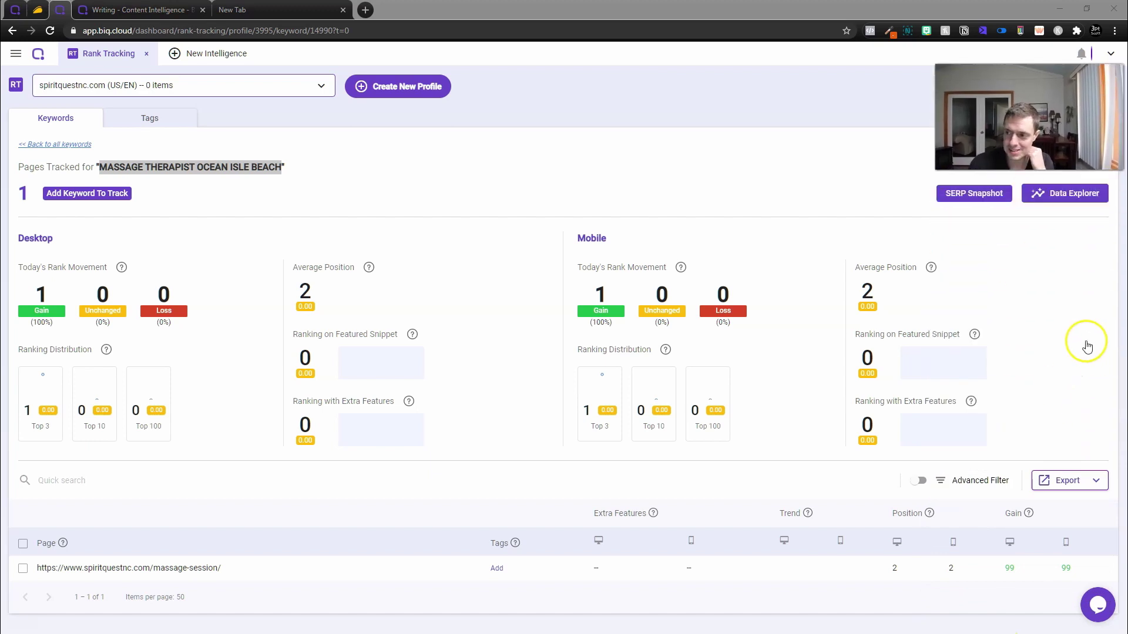
- Review the SERP Snapshot of search results for the tracked massage therapist keyword
{"action": "left_click", "coordinate": [980, 194]}
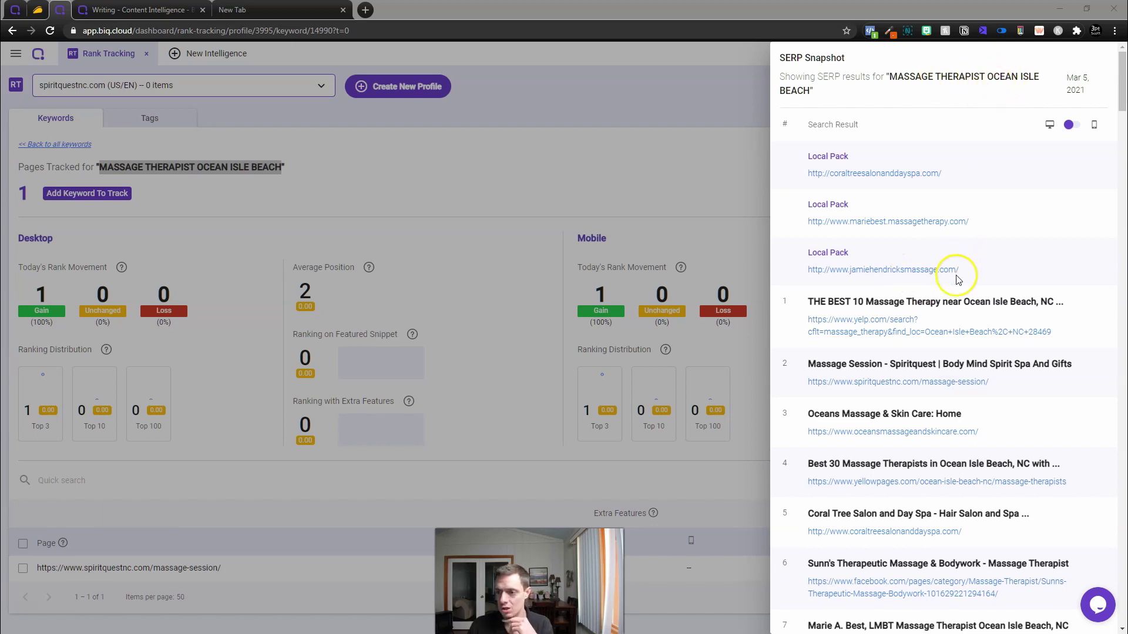
{"action": "scroll", "coordinate": [913, 456], "scroll_direction": "down", "scroll_amount": 2}
{"action": "key", "text": "Escape"}
- Explore the average position chart in Data Explorer with the type set to Keywords and the keyword filter set to All
{"action": "left_click", "coordinate": [1064, 193]}
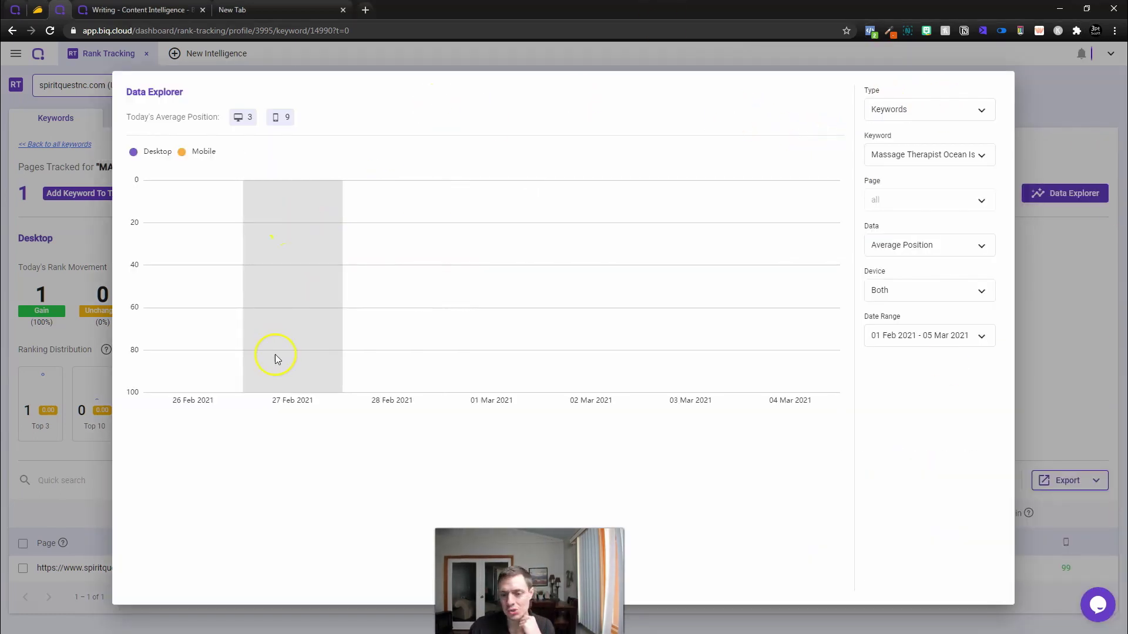
{"action": "left_click", "coordinate": [950, 109]}
{"action": "left_click", "coordinate": [922, 133]}
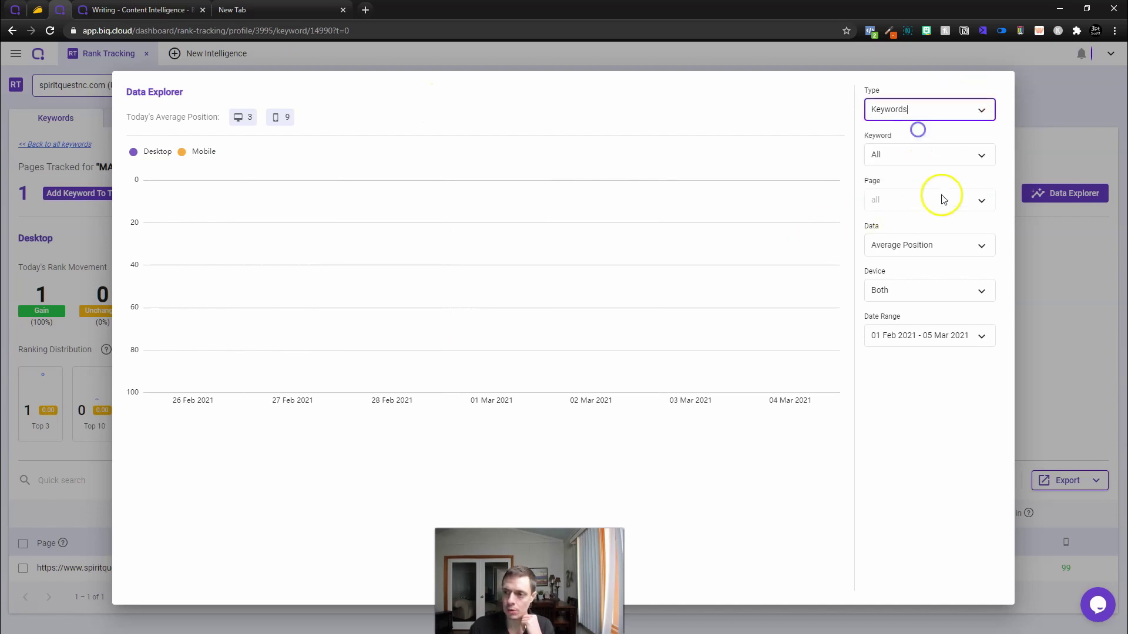
{"action": "left_click", "coordinate": [929, 155]}
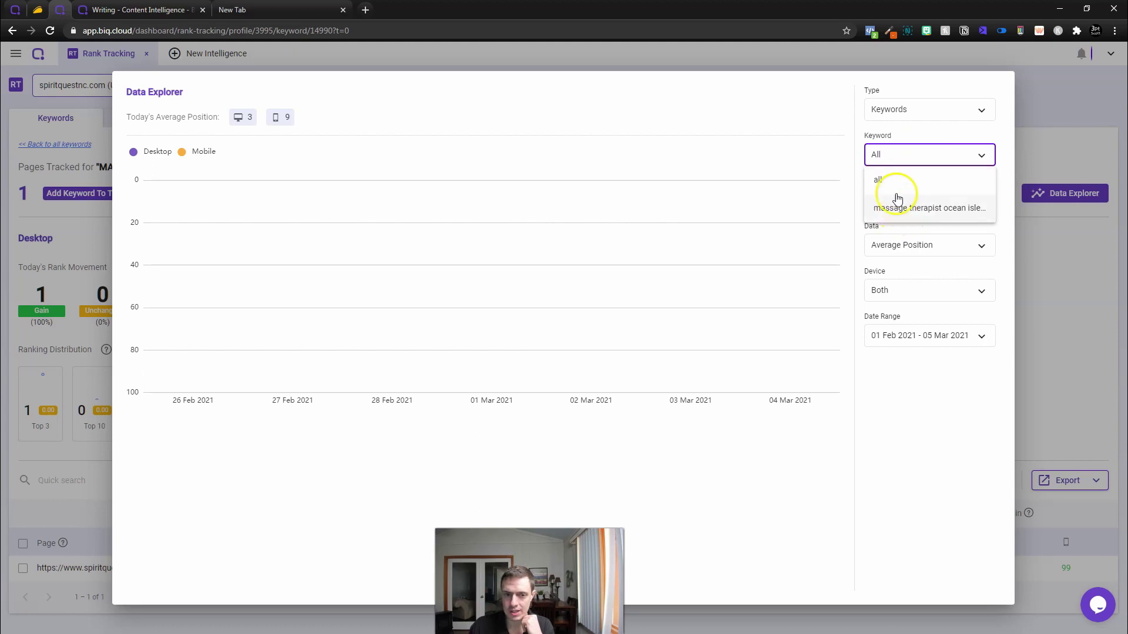
{"action": "left_click", "coordinate": [928, 420]}
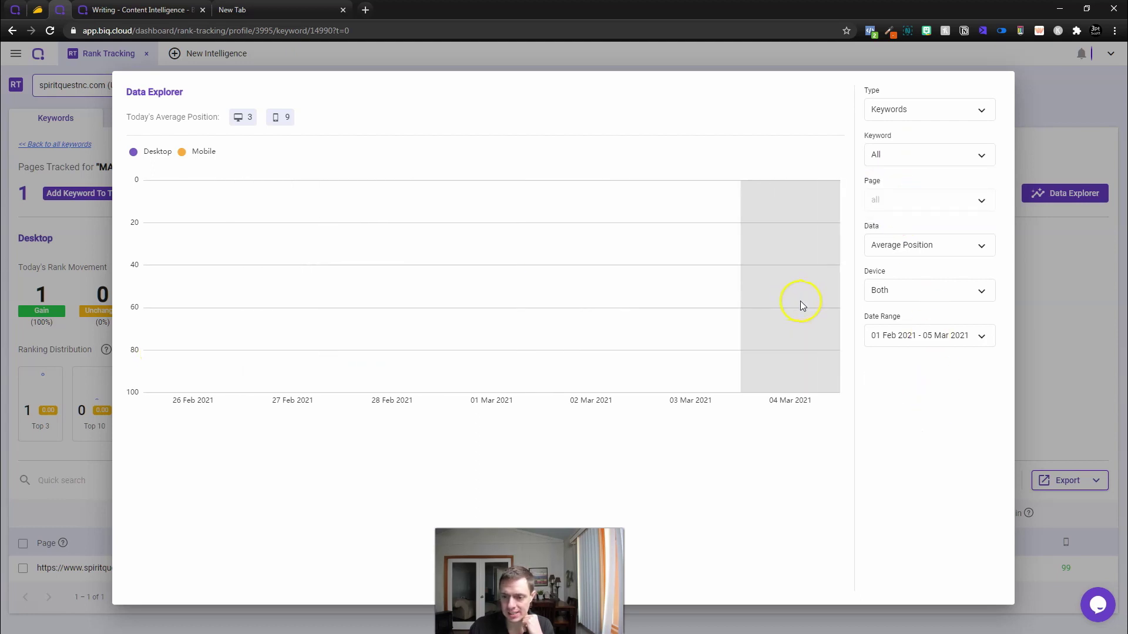
{"action": "key", "text": "Escape"}
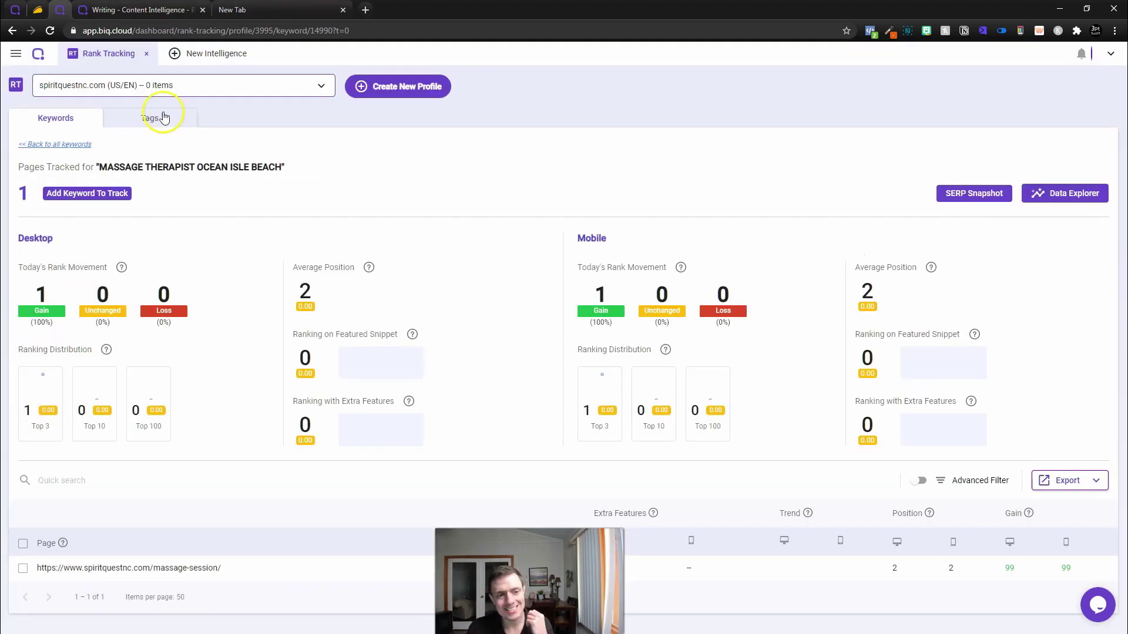
- Check the Rank Tracking keyword limits of the Multiple and Single plans on the AppSumo deal page
{"action": "left_click", "coordinate": [38, 10]}
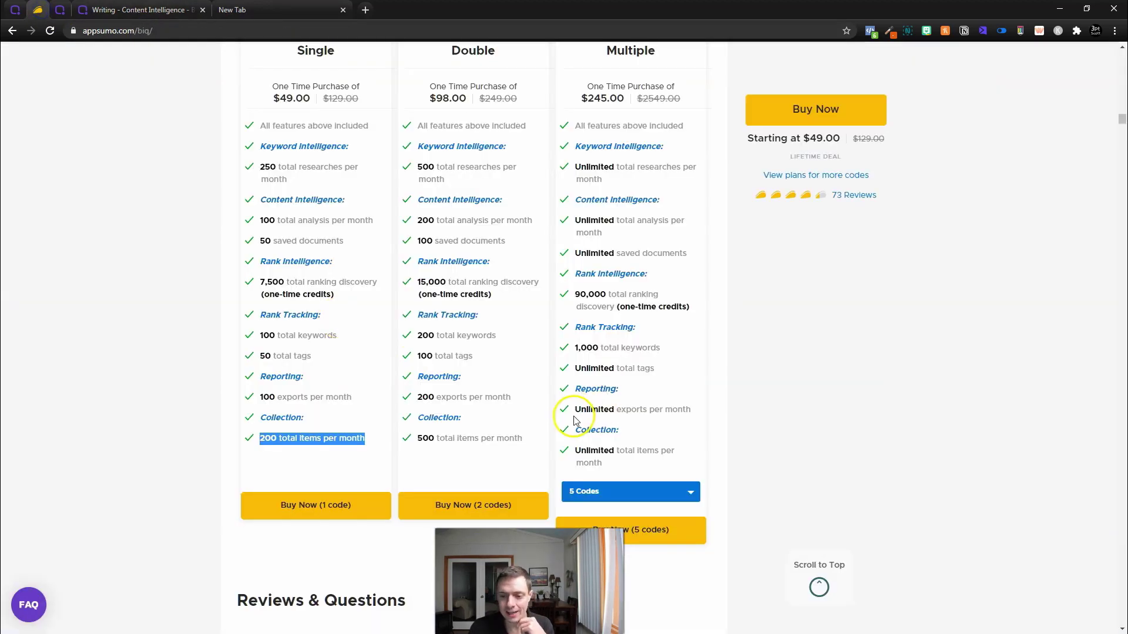
{"action": "left_click_drag", "start_coordinate": [635, 348], "coordinate": [654, 348]}
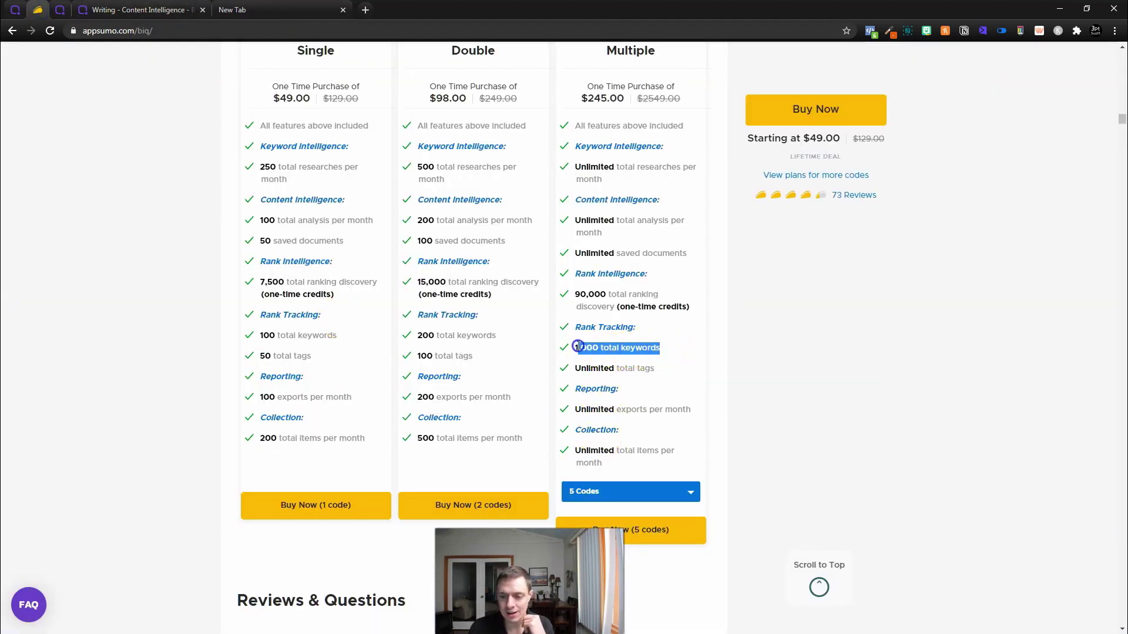
{"action": "left_click", "coordinate": [578, 346]}
{"action": "scroll", "coordinate": [582, 131], "scroll_direction": "up", "scroll_amount": 1}
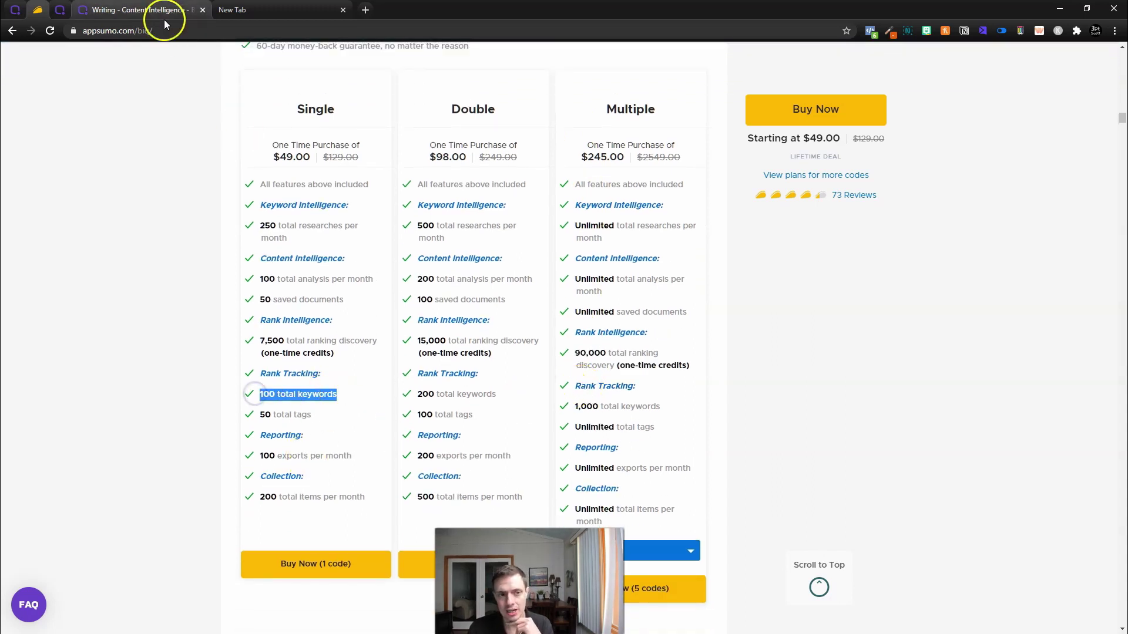
- Reload the viddyoze vs renderforest document in Content Intelligence, look over its section ratings and run Analyze Content
{"action": "left_click", "coordinate": [107, 12]}
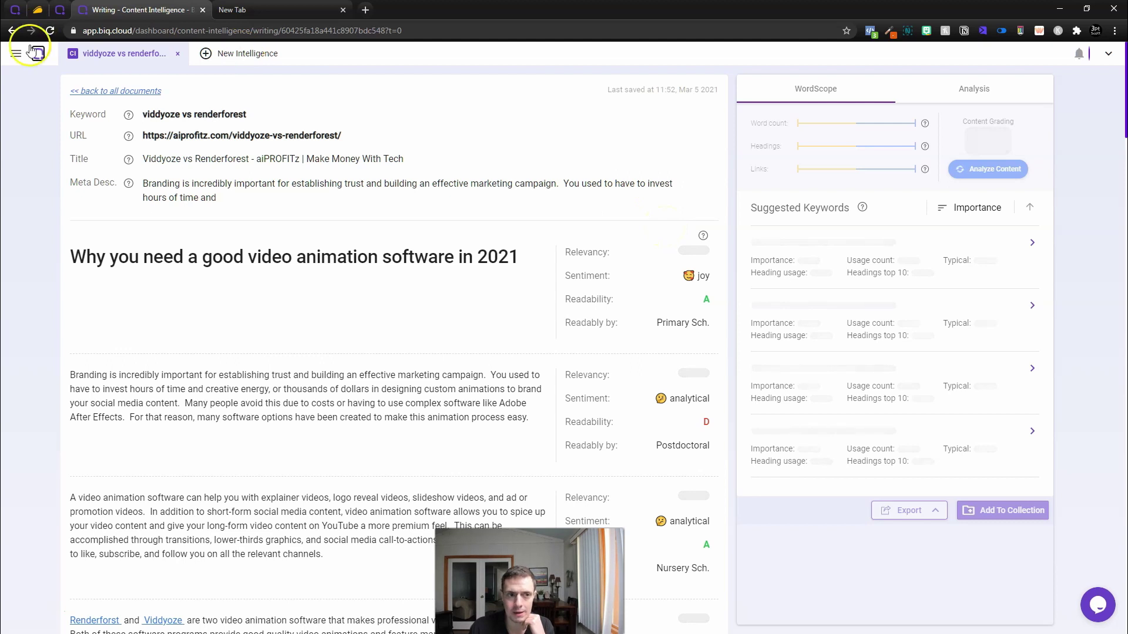
{"action": "left_click", "coordinate": [58, 34]}
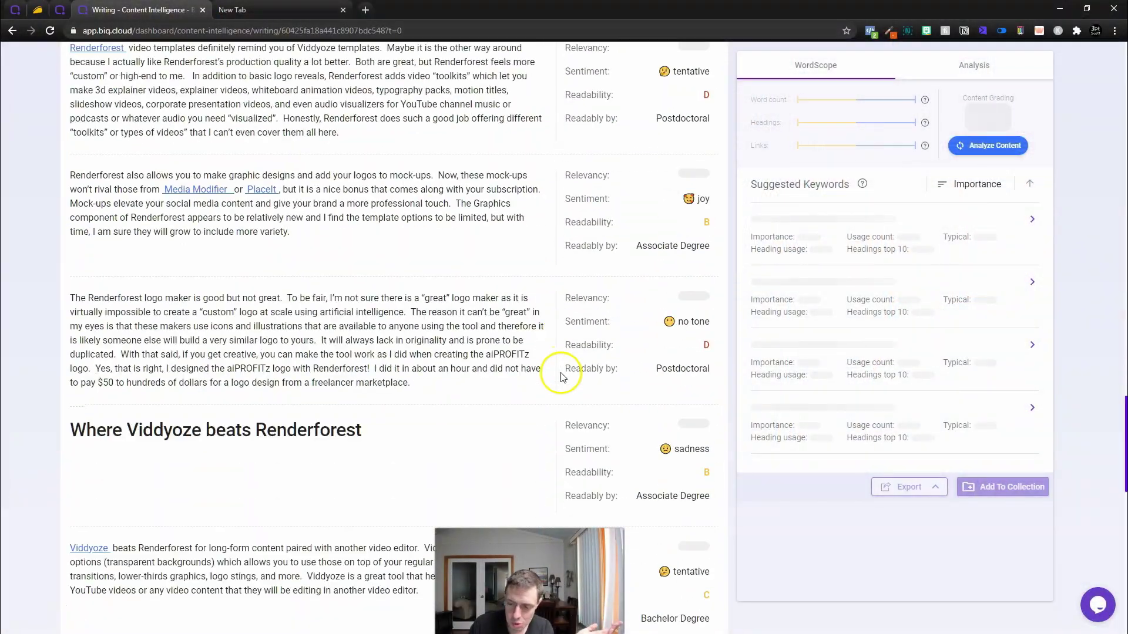
{"action": "scroll", "coordinate": [560, 376], "scroll_direction": "down", "scroll_amount": 2}
{"action": "scroll", "coordinate": [560, 373], "scroll_direction": "up", "scroll_amount": 20}
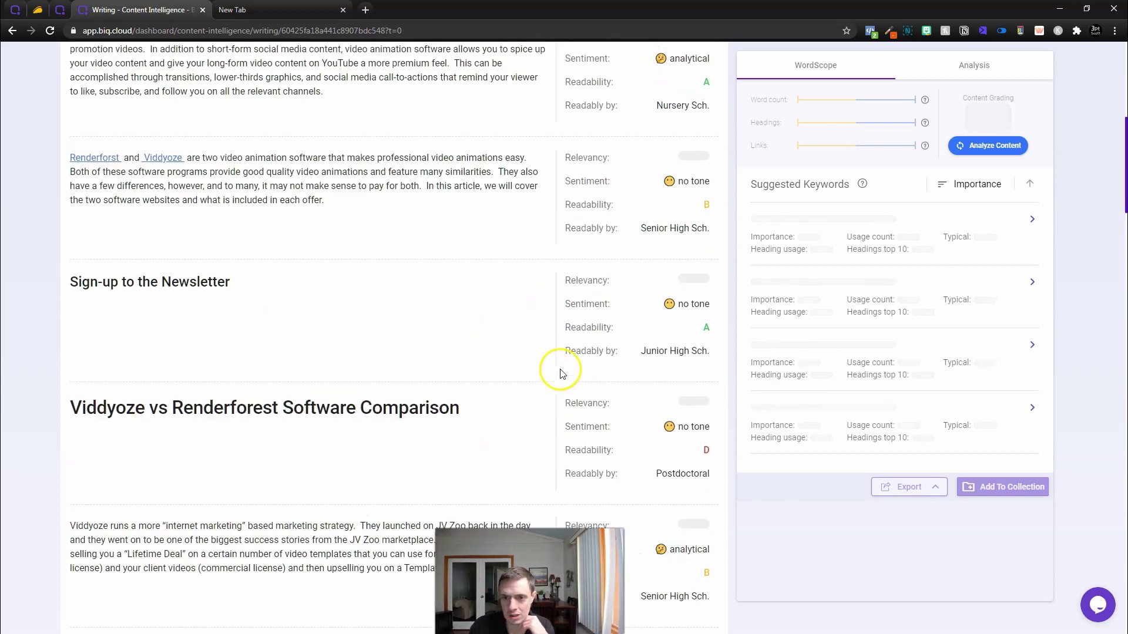
{"action": "scroll", "coordinate": [560, 373], "scroll_direction": "up", "scroll_amount": 5}
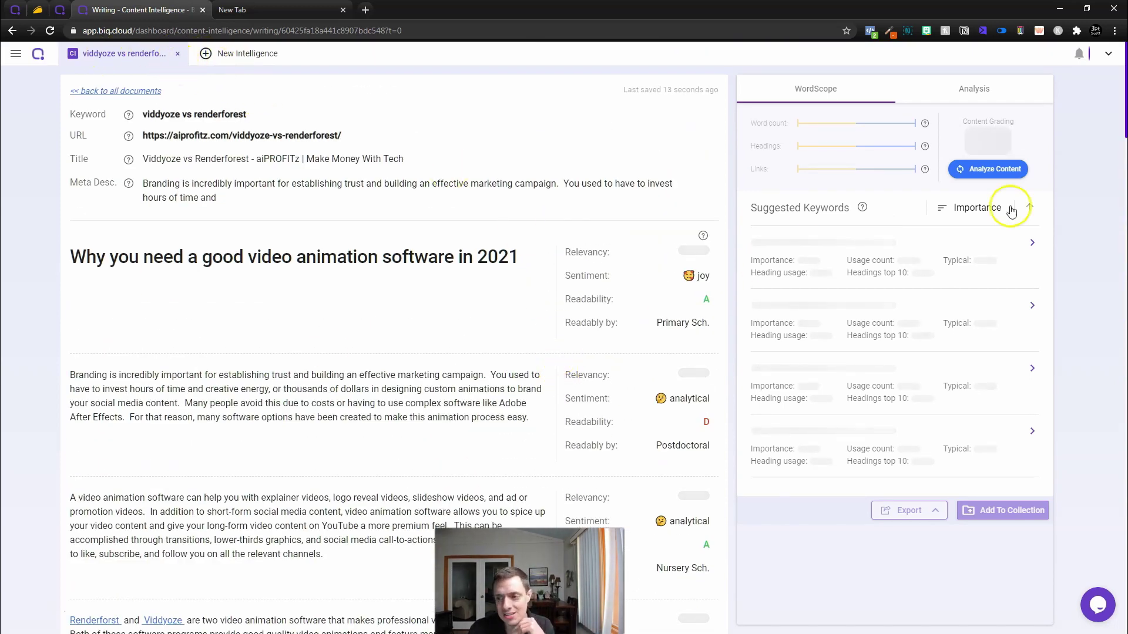
{"action": "left_click", "coordinate": [960, 172]}
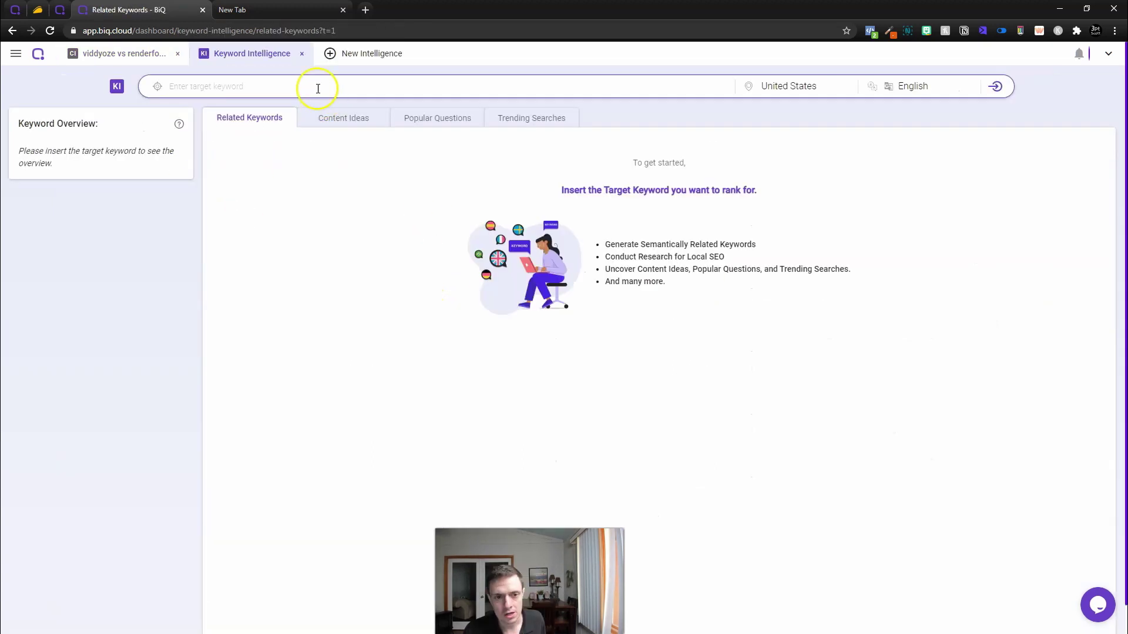
- Research "Viddyoze vs Renderforest" in Keyword Intelligence for United States and English, checking its Content Ideas and Related Keywords
{"action": "left_click", "coordinate": [239, 77]}
{"action": "type", "text": "Viddyoze vs Renderforest"}
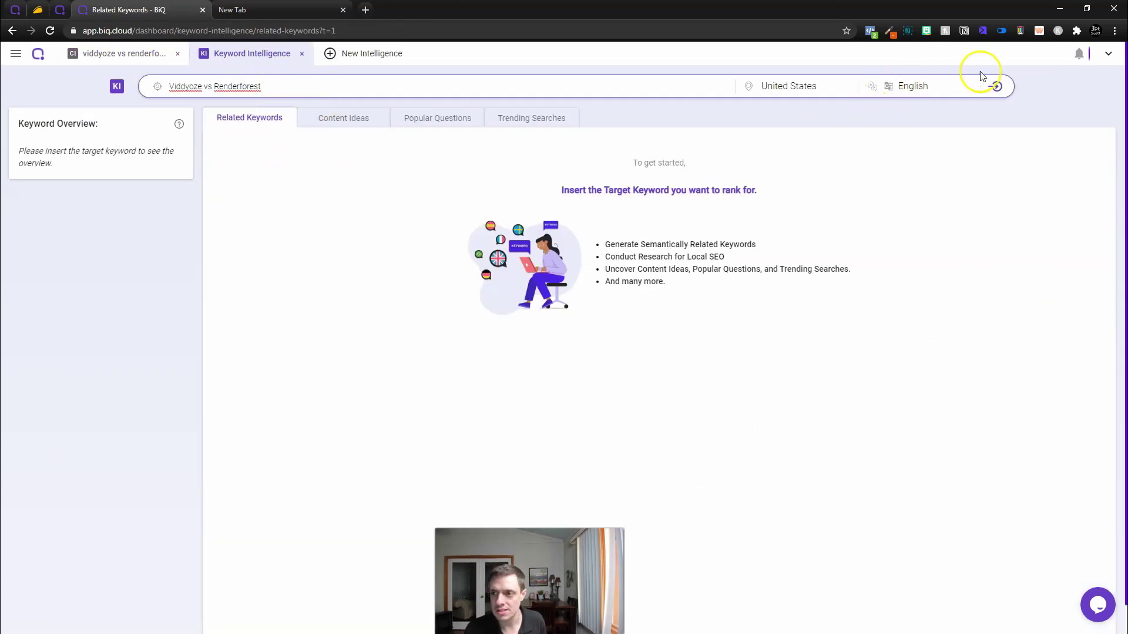
{"action": "left_click", "coordinate": [996, 86]}
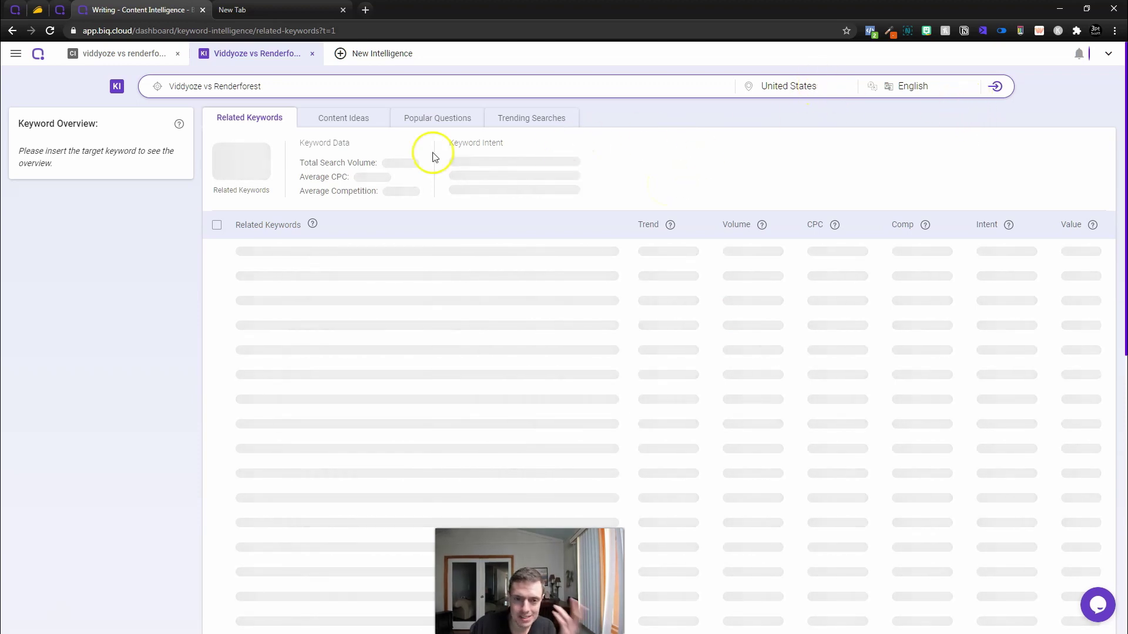
{"action": "left_click", "coordinate": [336, 116]}
{"action": "left_click", "coordinate": [250, 118]}
- Search Google for "Viddyoze vs Renderforest" with the Keywords Everywhere extension enabled
{"action": "left_click", "coordinate": [276, 9]}
{"action": "type", "text": "Viddyoze vs Renderforest"}
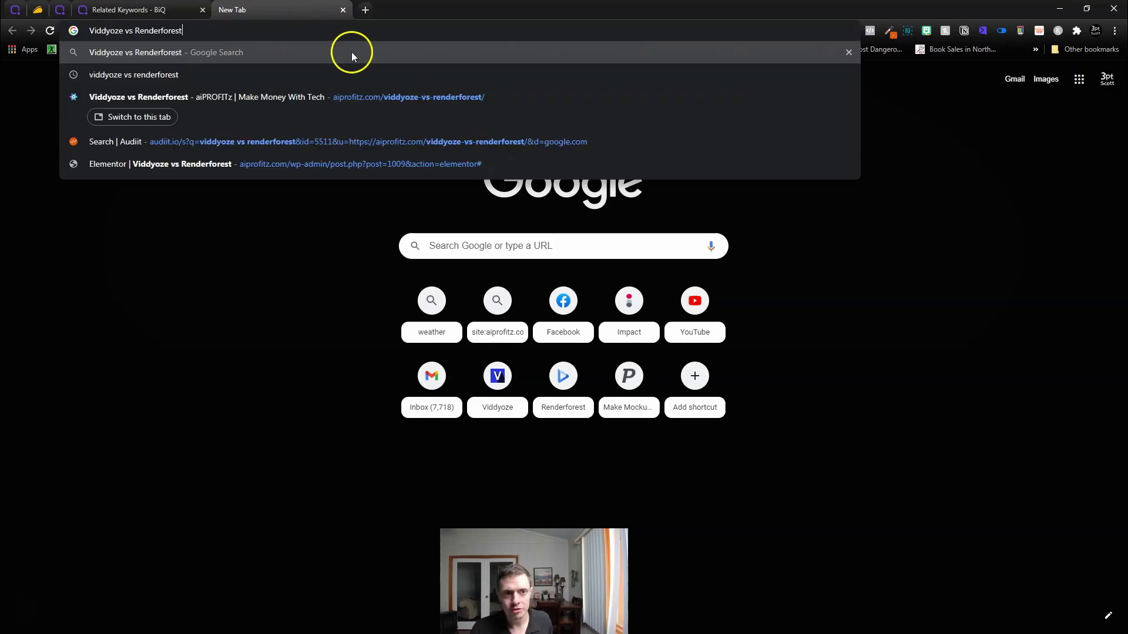
{"action": "key", "text": "Return"}
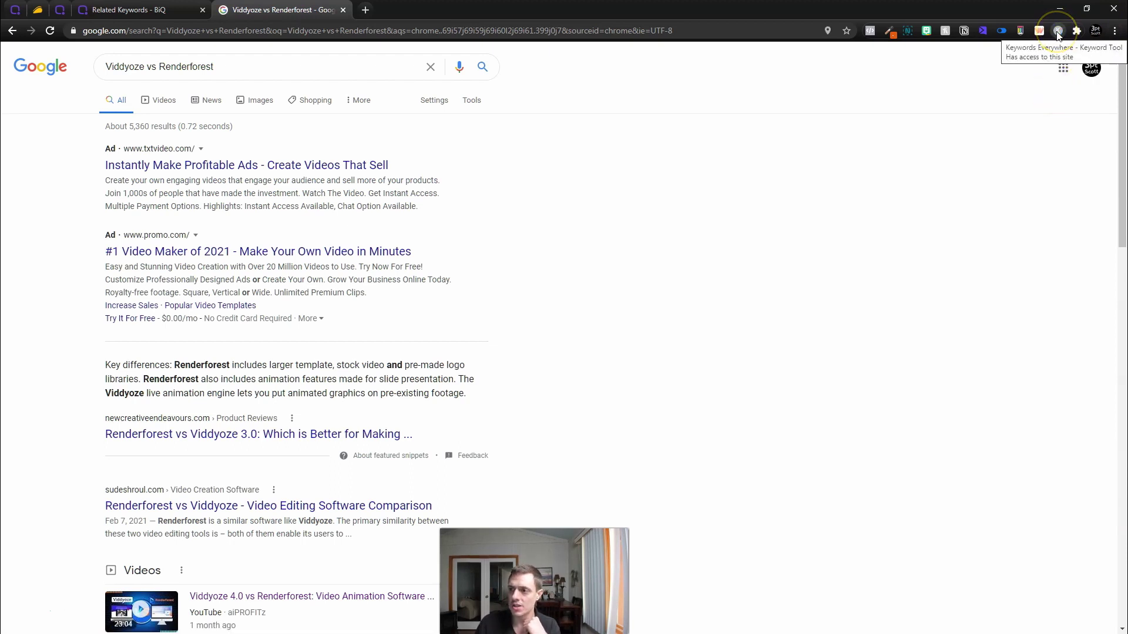
{"action": "left_click", "coordinate": [362, 78]}
{"action": "key", "text": "Return"}
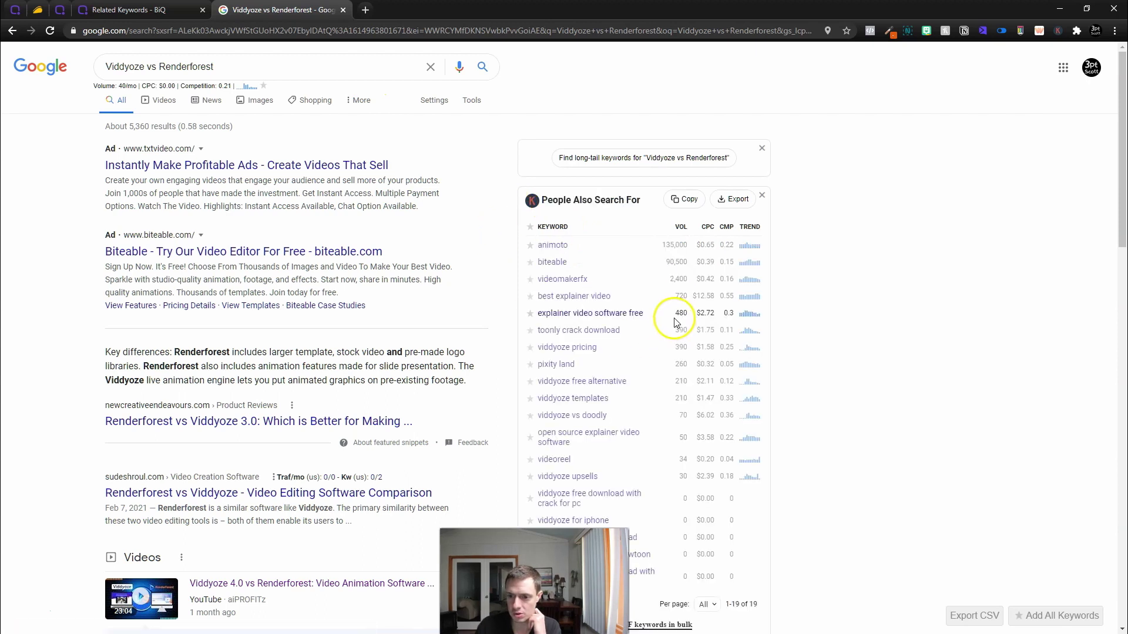
- Examine the related and long-tail keyword metrics alongside the video and organic results for Viddyoze vs Renderforest
{"action": "scroll", "coordinate": [709, 240], "scroll_direction": "down", "scroll_amount": 2}
{"action": "scroll", "coordinate": [709, 239], "scroll_direction": "down", "scroll_amount": 3}
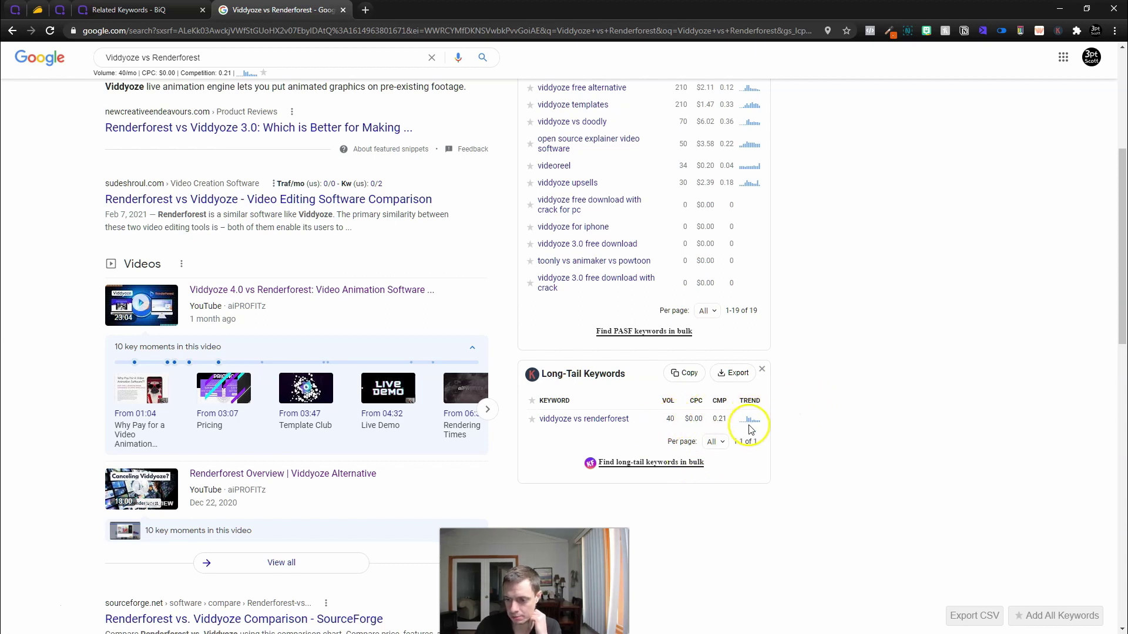
{"action": "scroll", "coordinate": [758, 420], "scroll_direction": "down", "scroll_amount": 1}
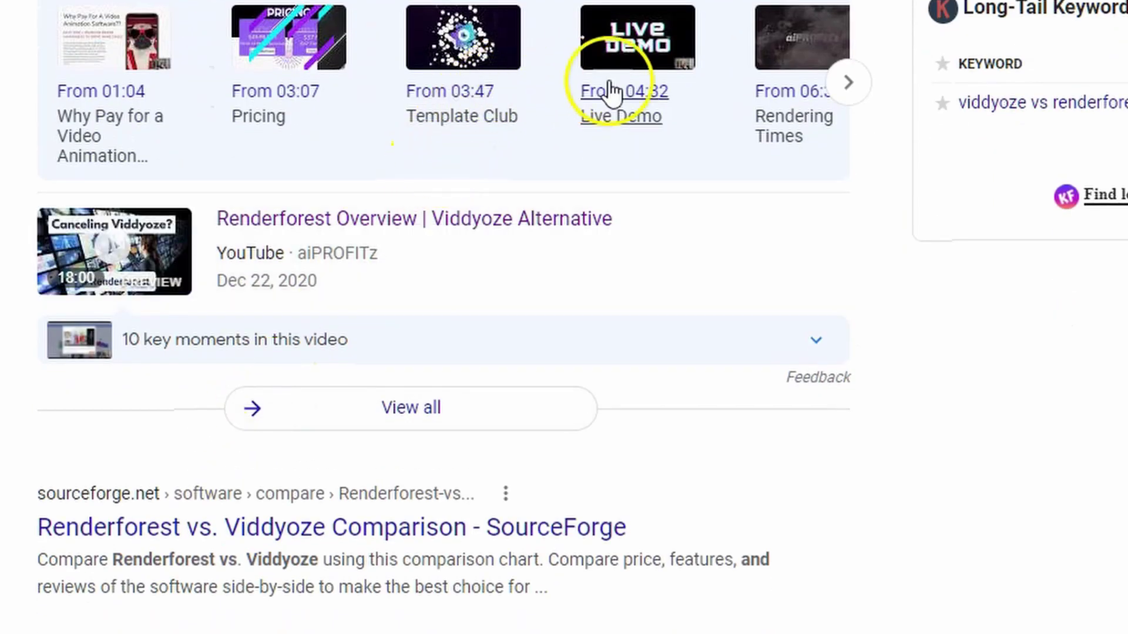
{"action": "scroll", "coordinate": [151, 365], "scroll_direction": "up", "scroll_amount": 4}
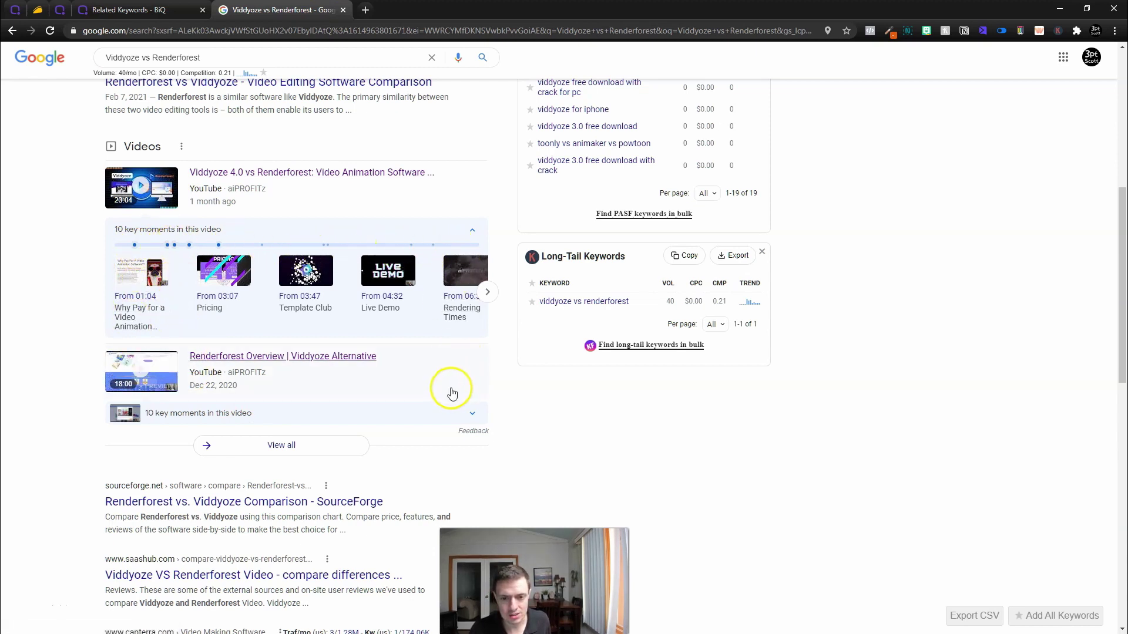
{"action": "scroll", "coordinate": [239, 444], "scroll_direction": "down", "scroll_amount": 1}
{"action": "scroll", "coordinate": [239, 444], "scroll_direction": "down", "scroll_amount": 2}
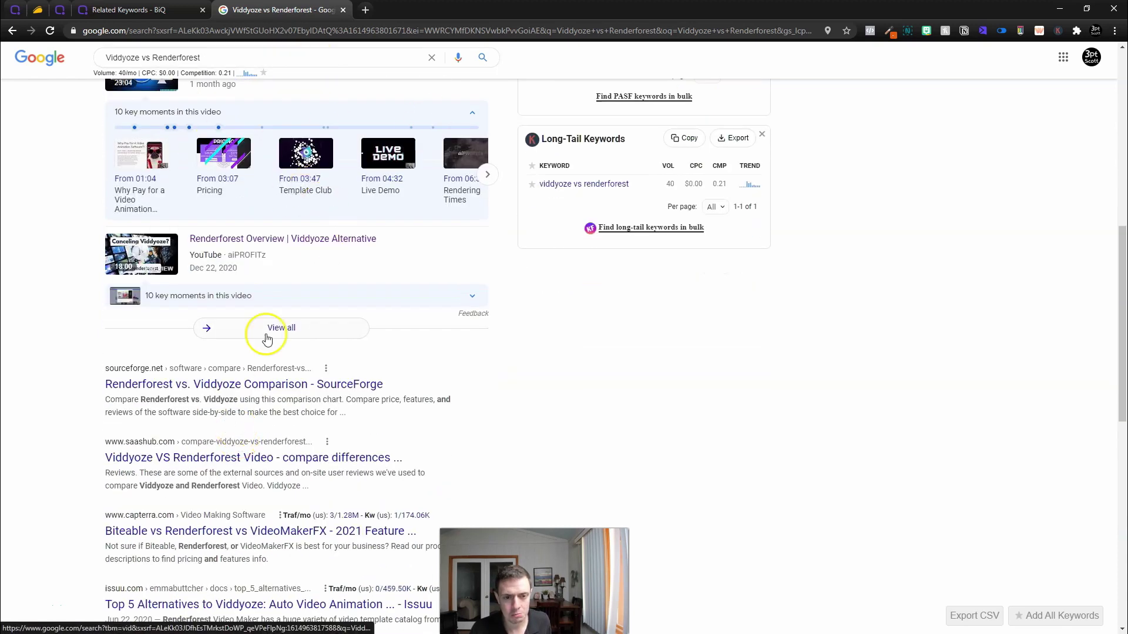
- Look through the remaining Google results for Viddyoze vs Renderforest and the Related Keywords list for Viddyoze
{"action": "scroll", "coordinate": [282, 440], "scroll_direction": "down", "scroll_amount": 2}
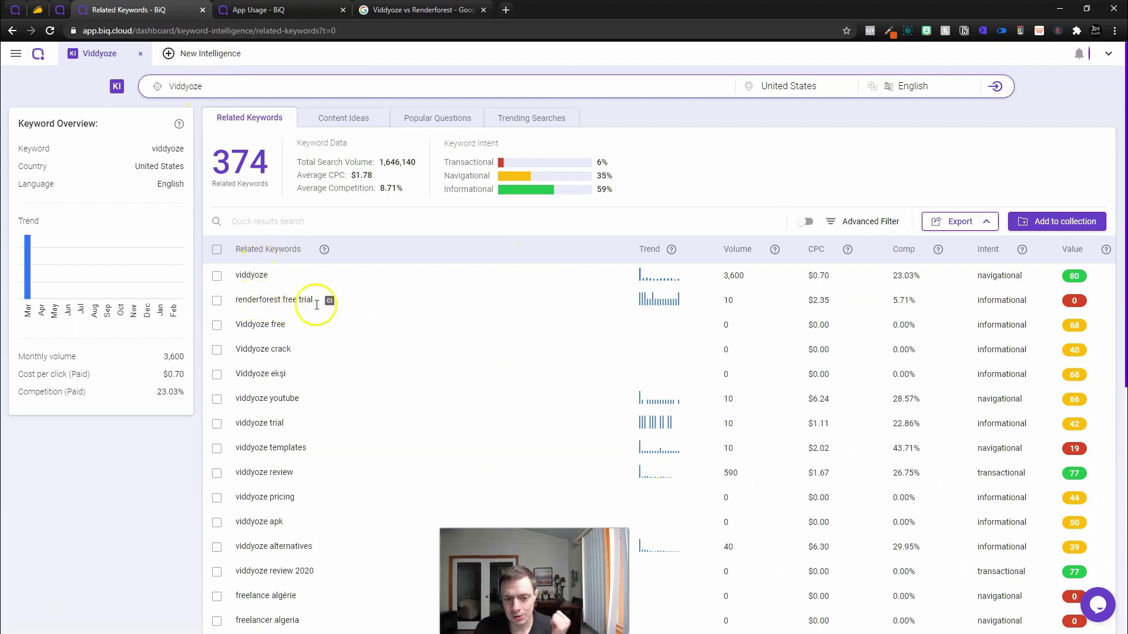
{"action": "scroll", "coordinate": [285, 322], "scroll_direction": "down", "scroll_amount": 2}
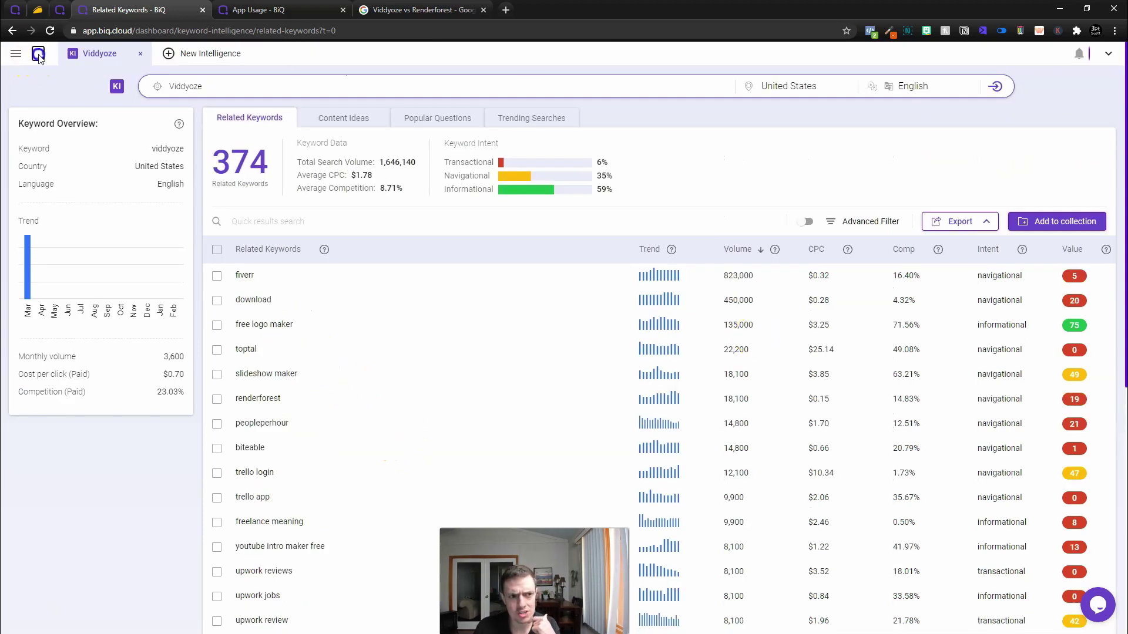
- Create a Rank Intelligence profile for the domain spiritquestnc.com with United States / English
{"action": "left_click", "coordinate": [38, 55]}
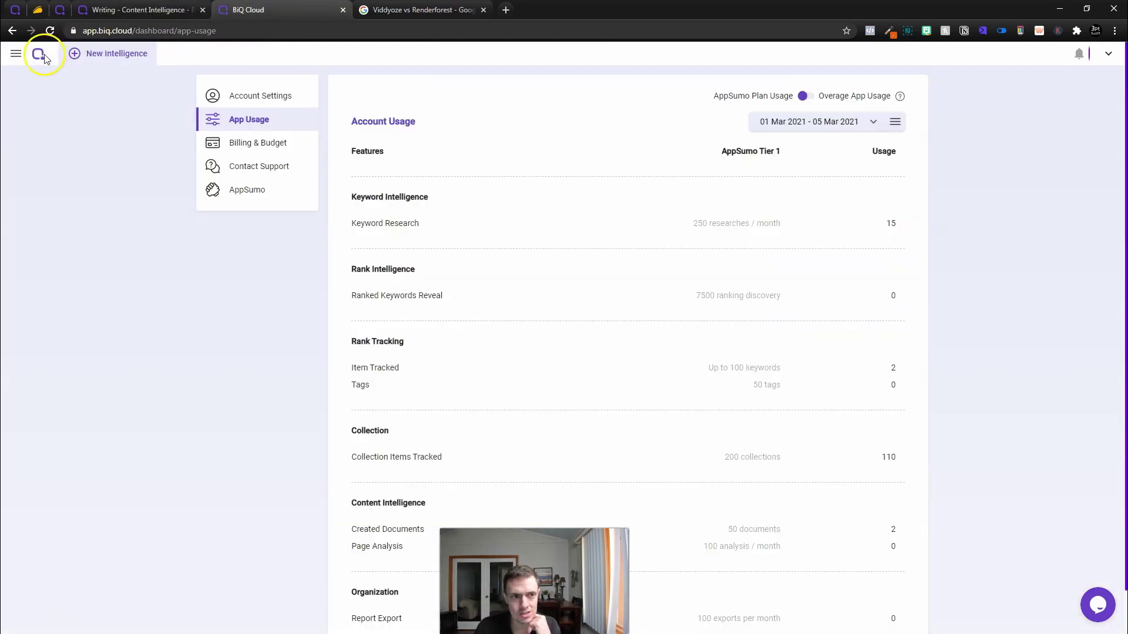
{"action": "left_click", "coordinate": [39, 54]}
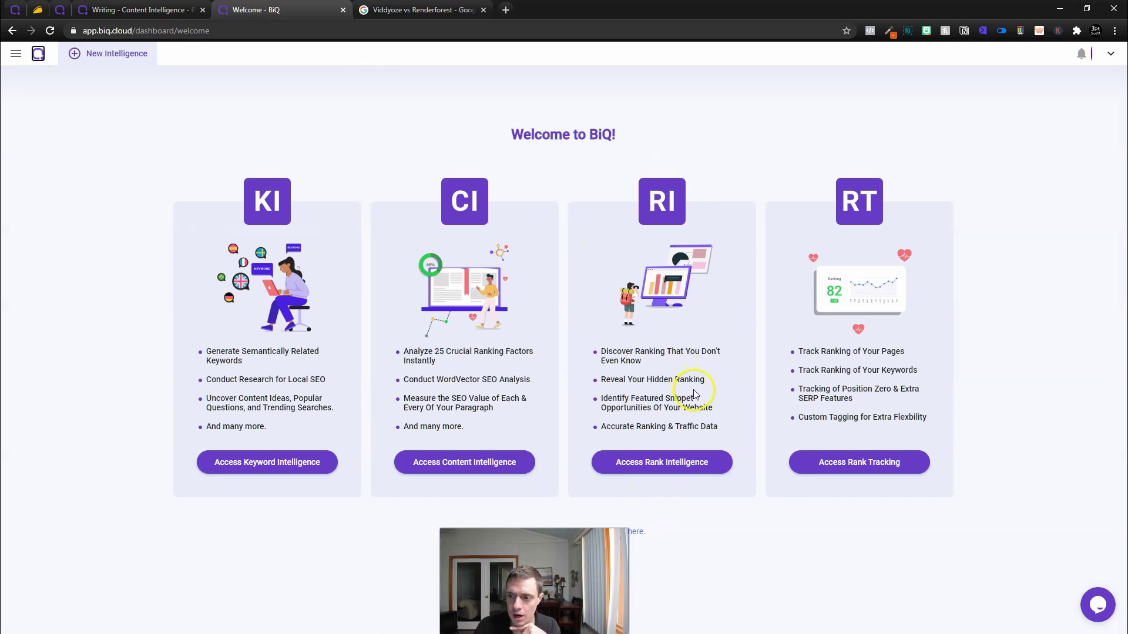
{"action": "left_click", "coordinate": [664, 465]}
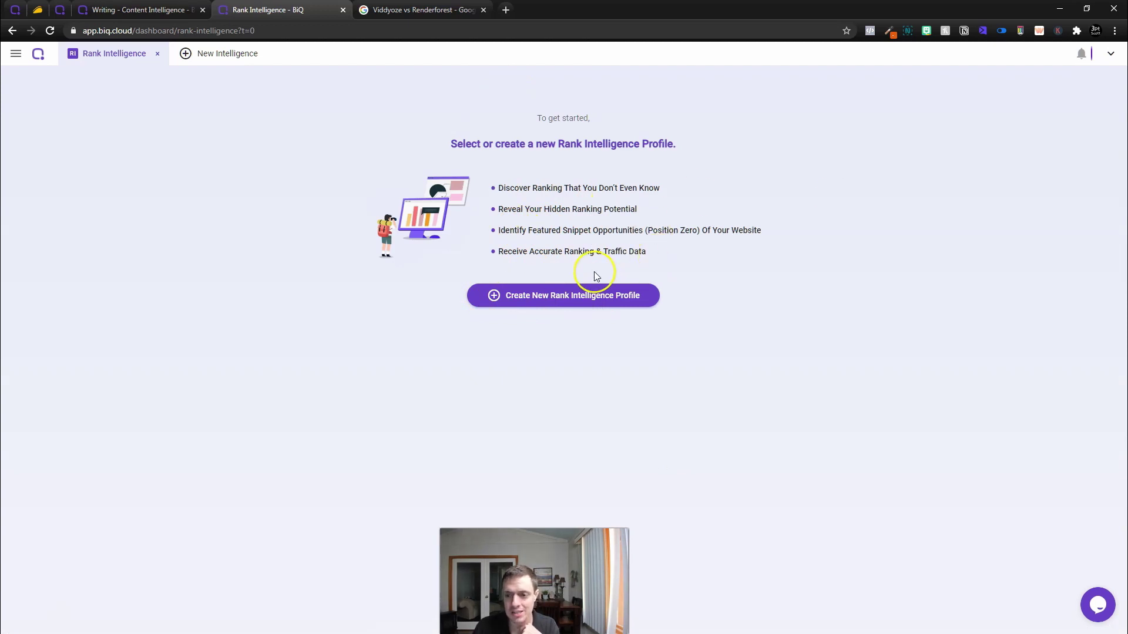
{"action": "left_click", "coordinate": [492, 298]}
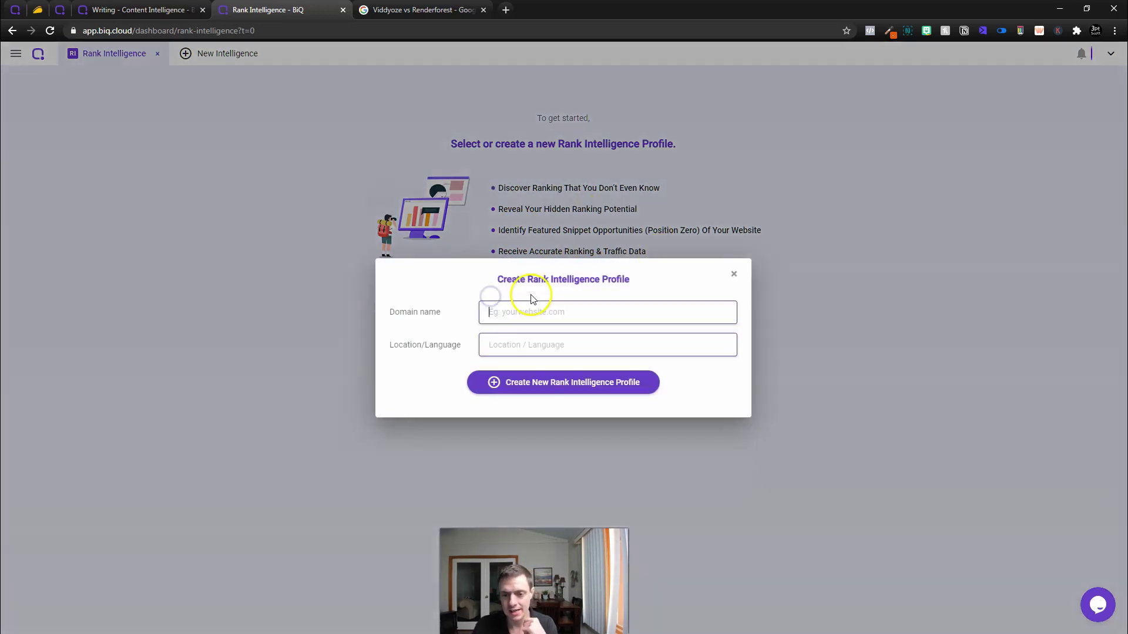
{"action": "left_click", "coordinate": [524, 313]}
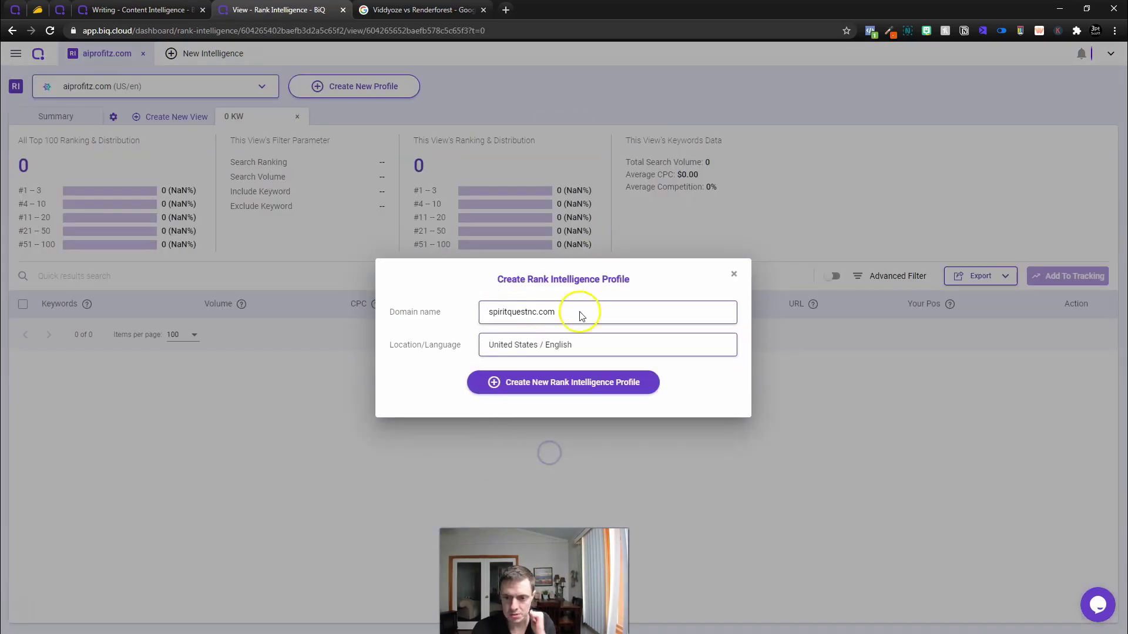
{"action": "left_click", "coordinate": [538, 380]}
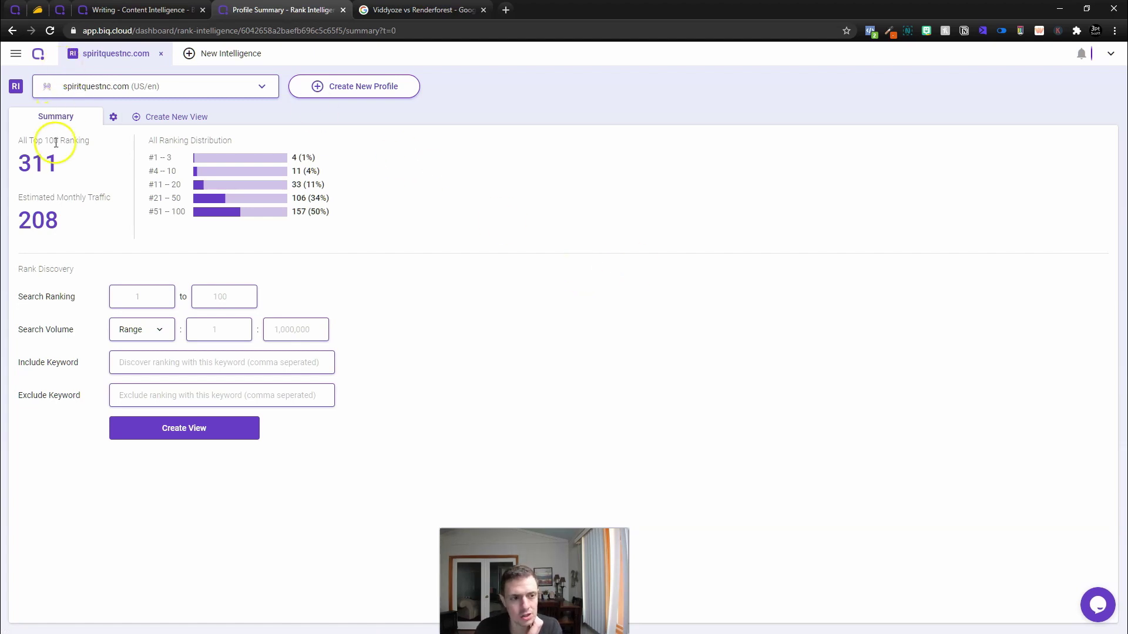
- Review the All Top 100 Ranking summary for spiritquestnc.com and create a Rank Discovery view without any filters
{"action": "left_click_drag", "start_coordinate": [22, 142], "coordinate": [91, 150]}
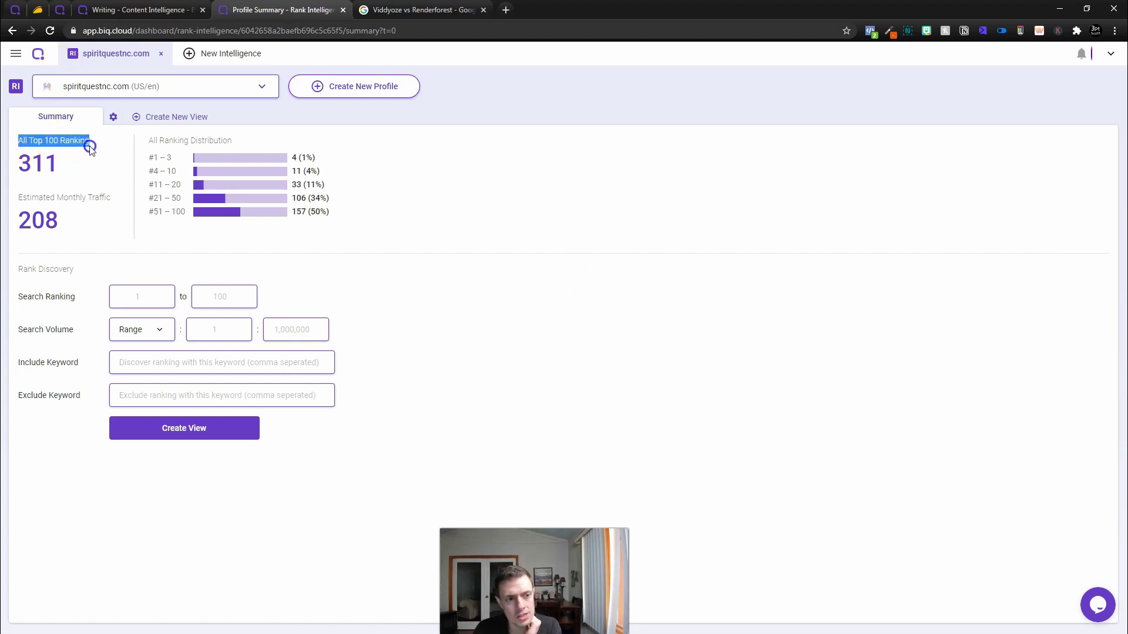
{"action": "left_click", "coordinate": [62, 155]}
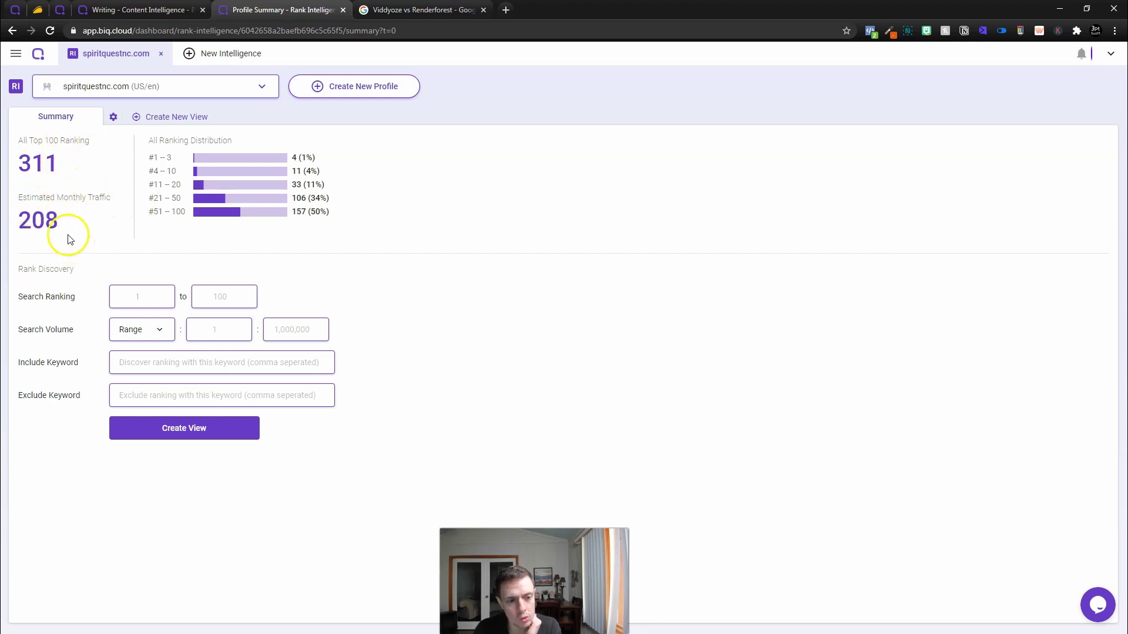
{"action": "left_click", "coordinate": [181, 426]}
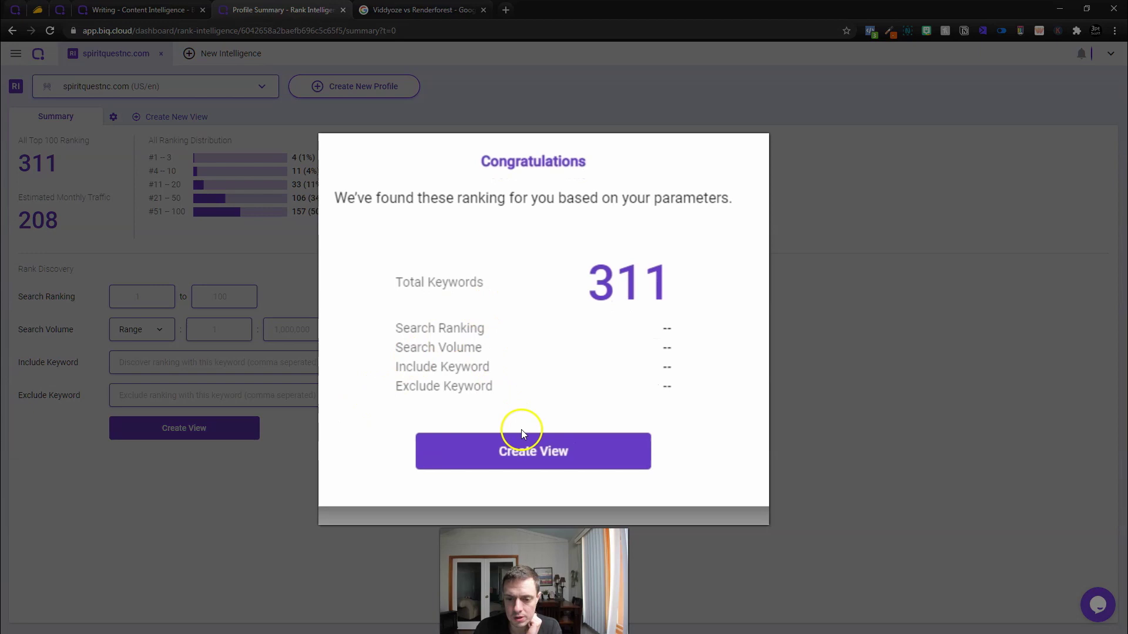
{"action": "left_click", "coordinate": [524, 447]}
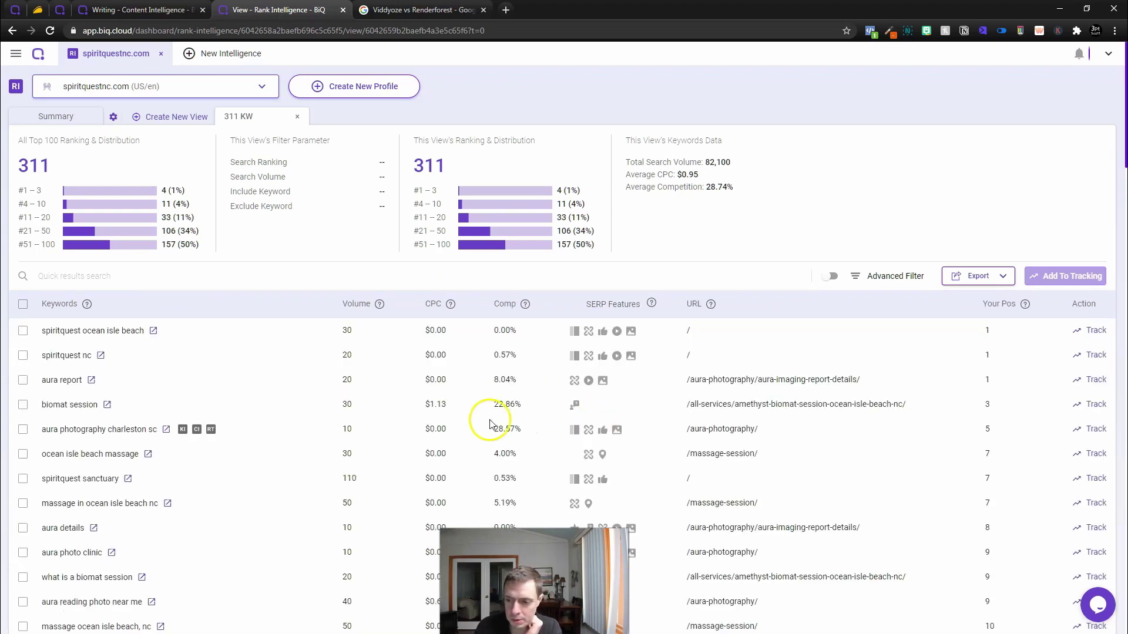
- Compare the new view's keyword rankings with the one-time ranking discovery credits of the AppSumo plans
{"action": "scroll", "coordinate": [355, 376], "scroll_direction": "down", "scroll_amount": 1}
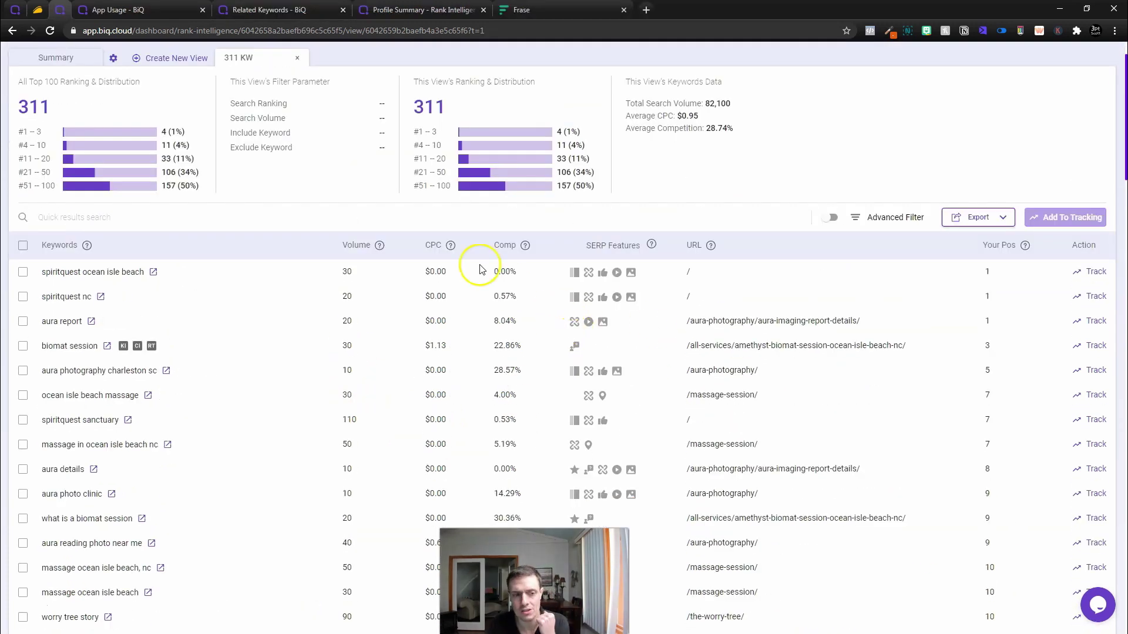
{"action": "left_click", "coordinate": [41, 10]}
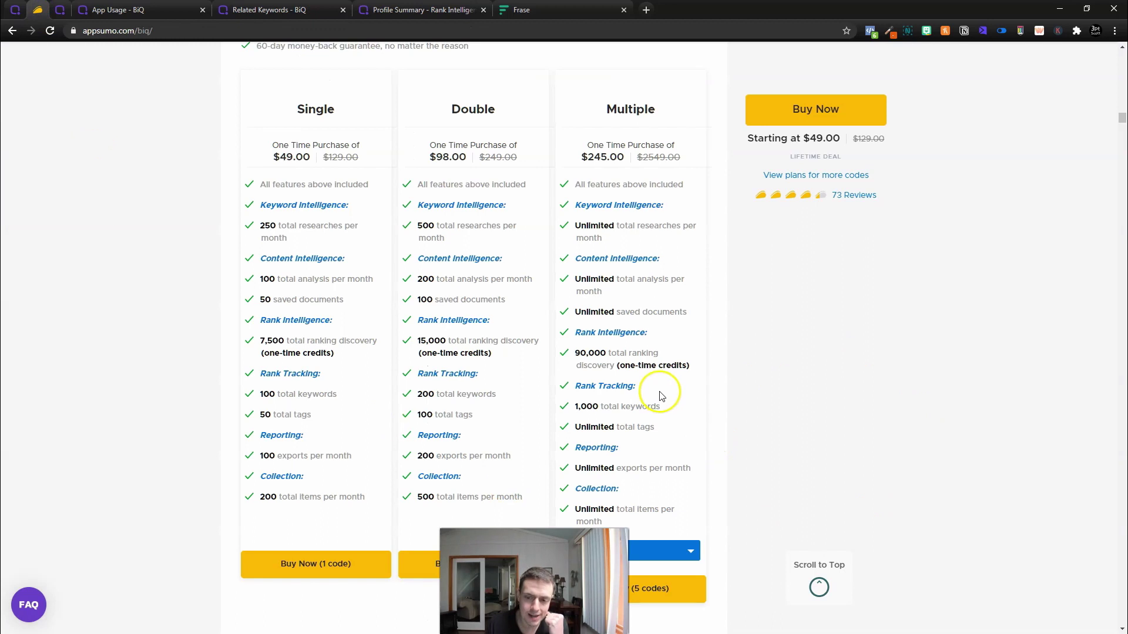
{"action": "left_click_drag", "start_coordinate": [689, 365], "coordinate": [616, 365]}
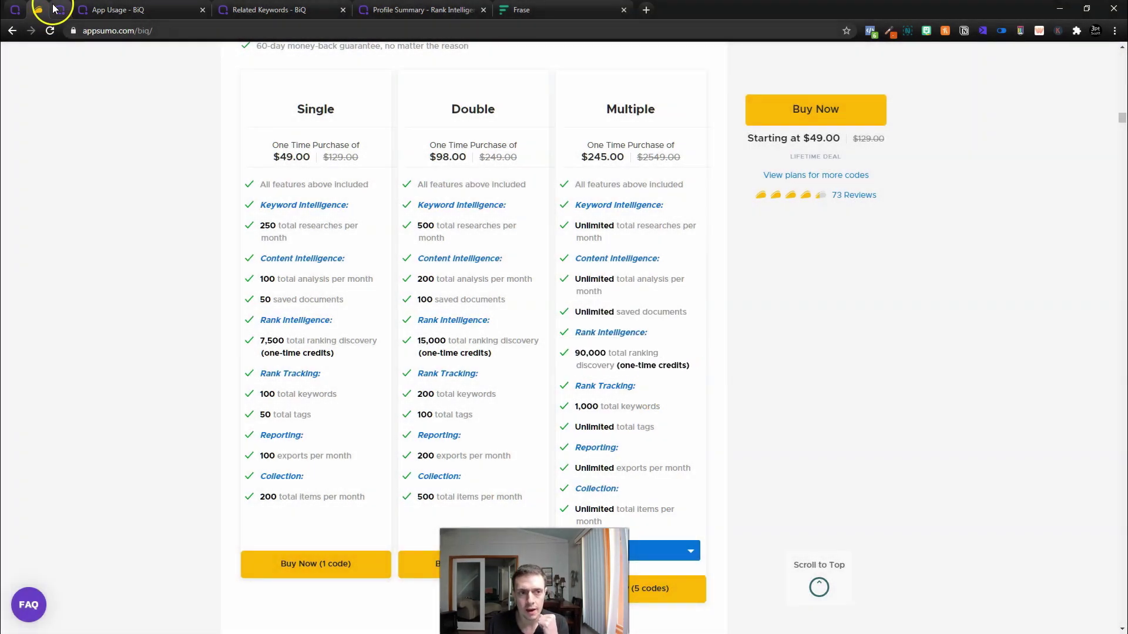
{"action": "left_click", "coordinate": [59, 10]}
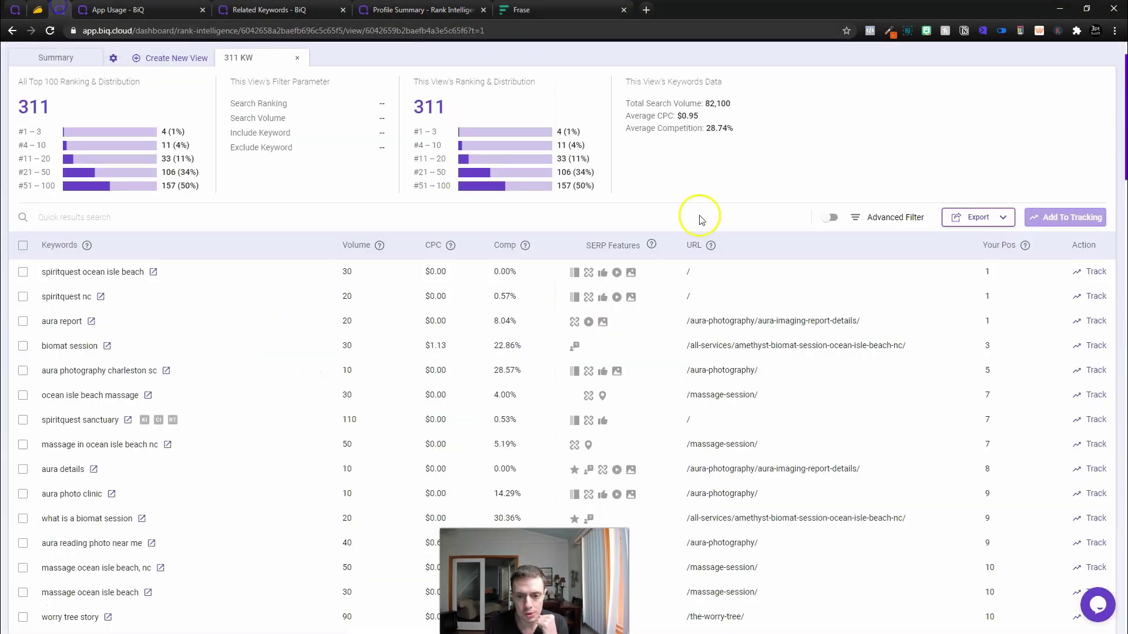
{"action": "scroll", "coordinate": [616, 399], "scroll_direction": "up", "scroll_amount": 1}
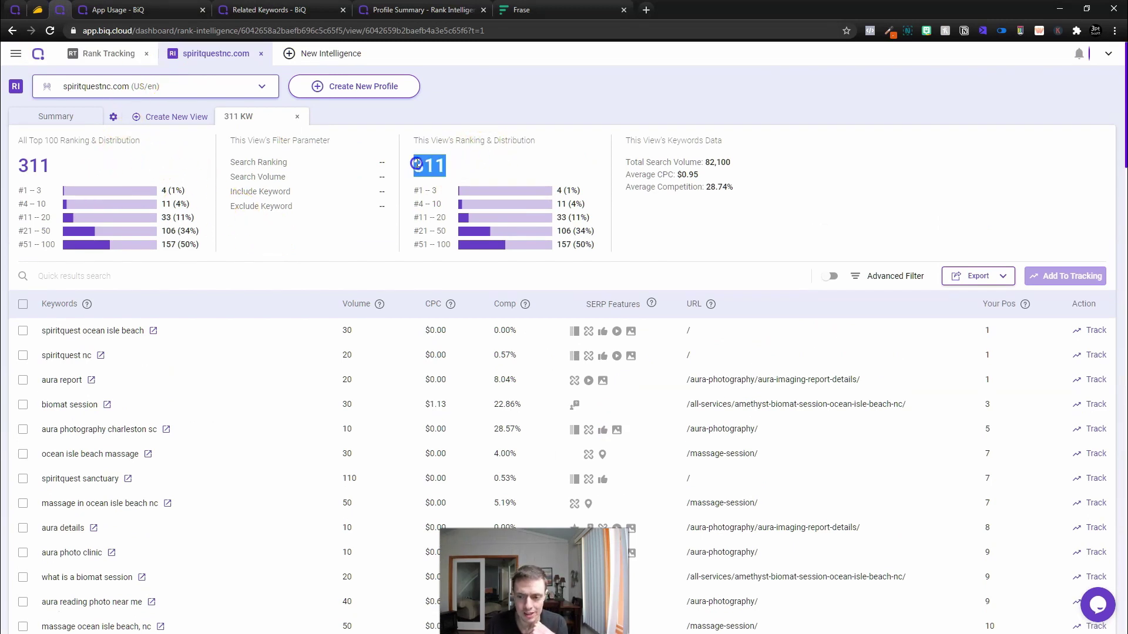
{"action": "scroll", "coordinate": [756, 339], "scroll_direction": "down", "scroll_amount": 1}
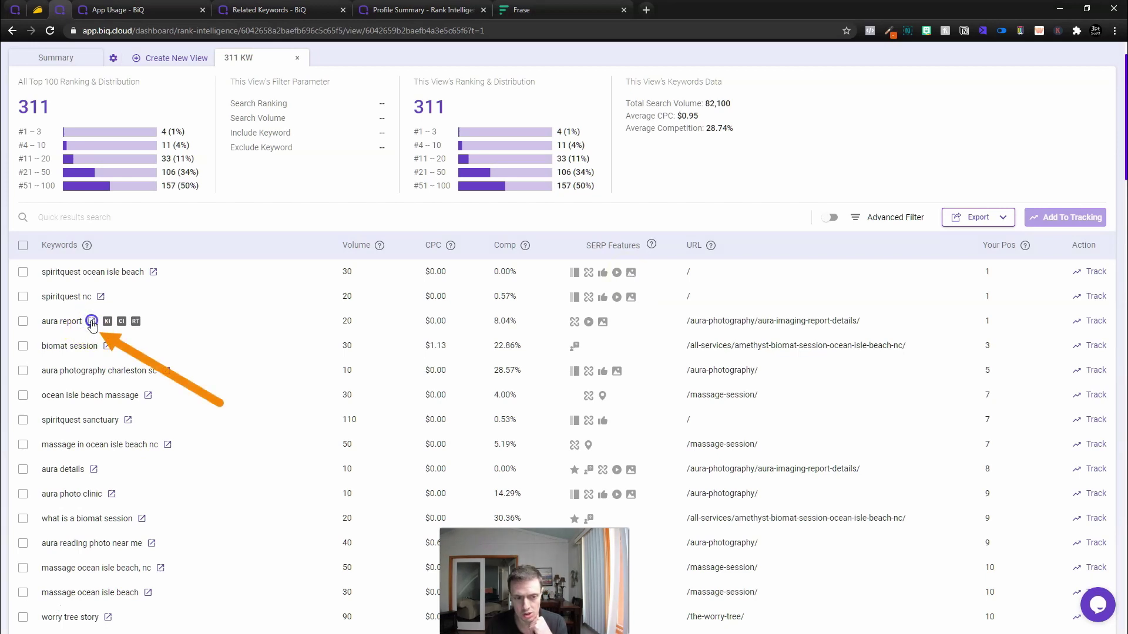
- Check the Google results and related keyword data for "aura report", and return to the spiritquestnc.com keyword view
{"action": "left_click", "coordinate": [92, 321]}
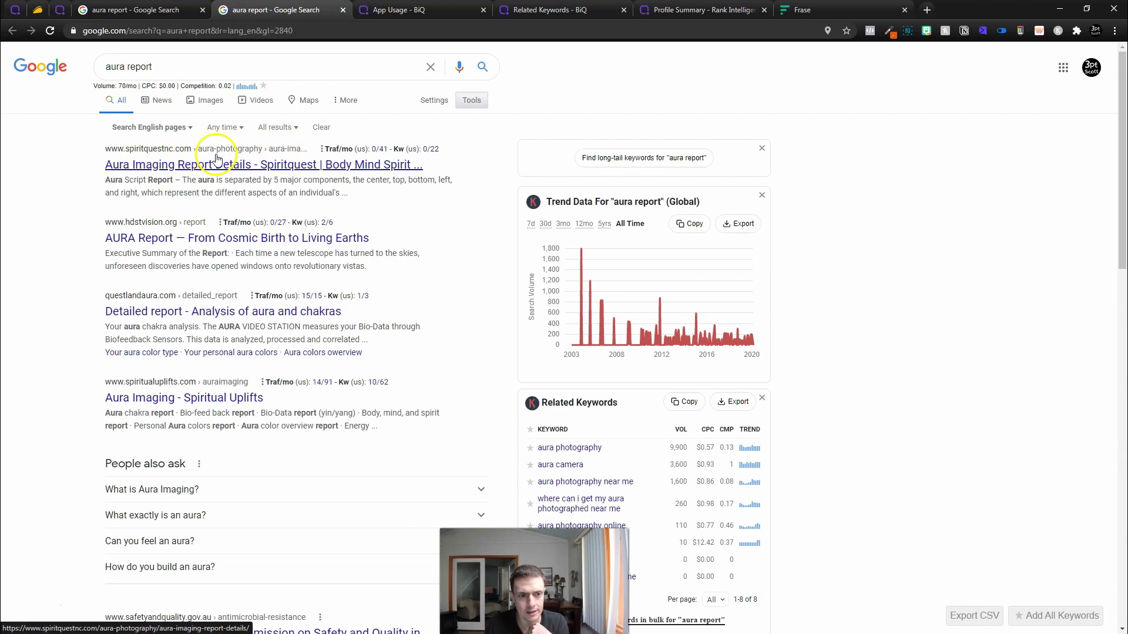
{"action": "scroll", "coordinate": [223, 164], "scroll_direction": "down", "scroll_amount": 1}
{"action": "scroll", "coordinate": [231, 270], "scroll_direction": "down", "scroll_amount": 4}
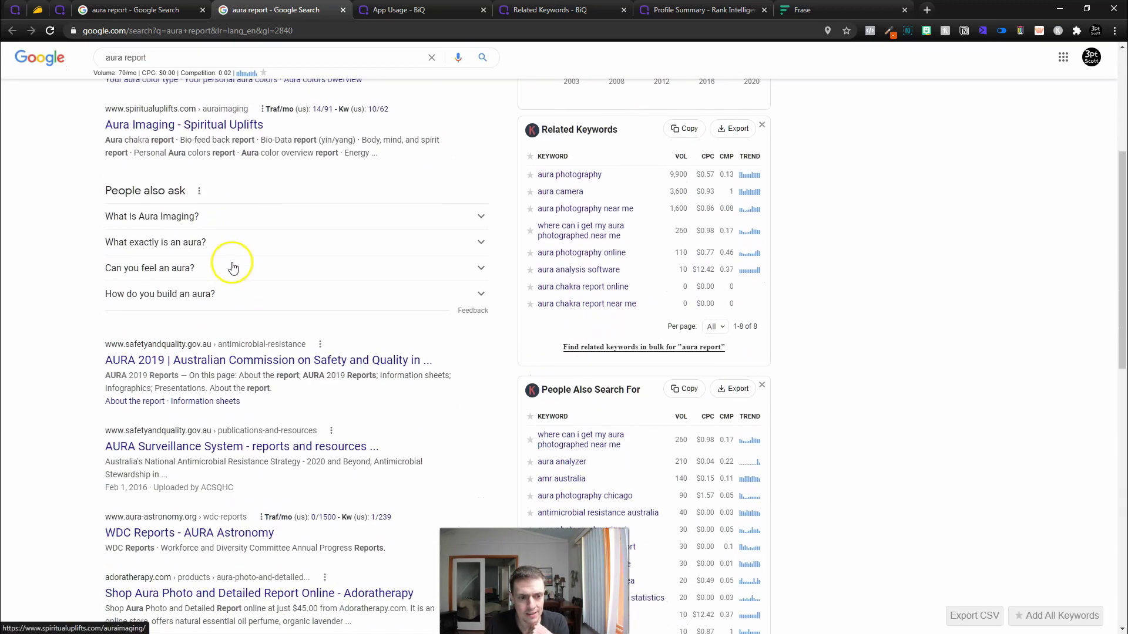
{"action": "scroll", "coordinate": [190, 204], "scroll_direction": "down", "scroll_amount": 7}
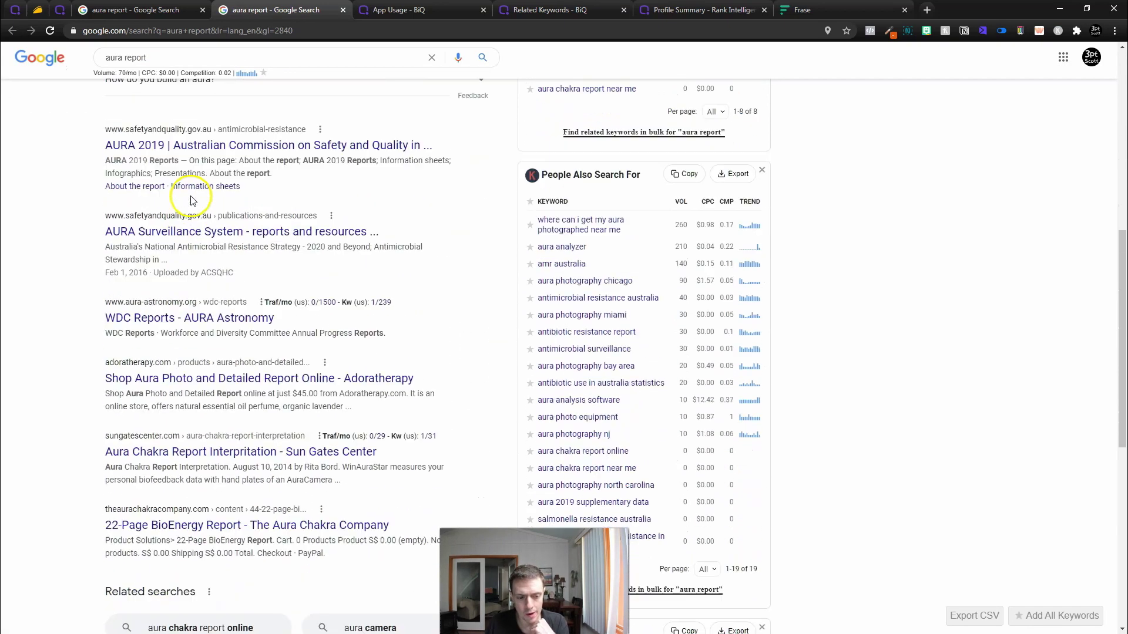
{"action": "scroll", "coordinate": [197, 244], "scroll_direction": "down", "scroll_amount": 4}
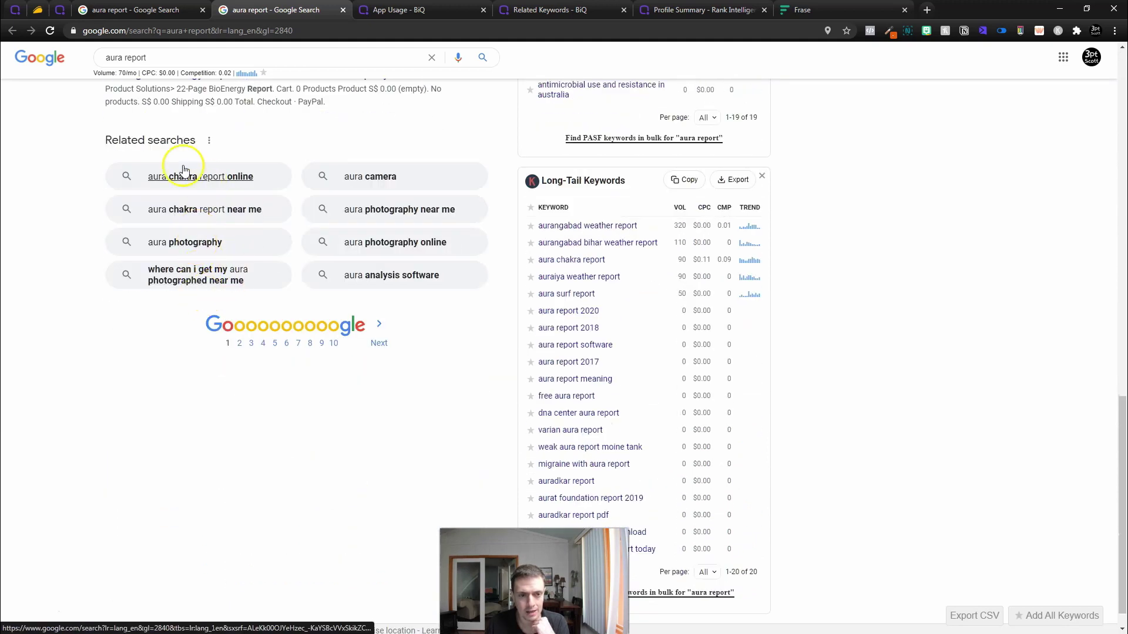
{"action": "scroll", "coordinate": [315, 247], "scroll_direction": "down", "scroll_amount": 1}
{"action": "key", "text": "ctrl+w"}
{"action": "key", "text": "ctrl+w"}
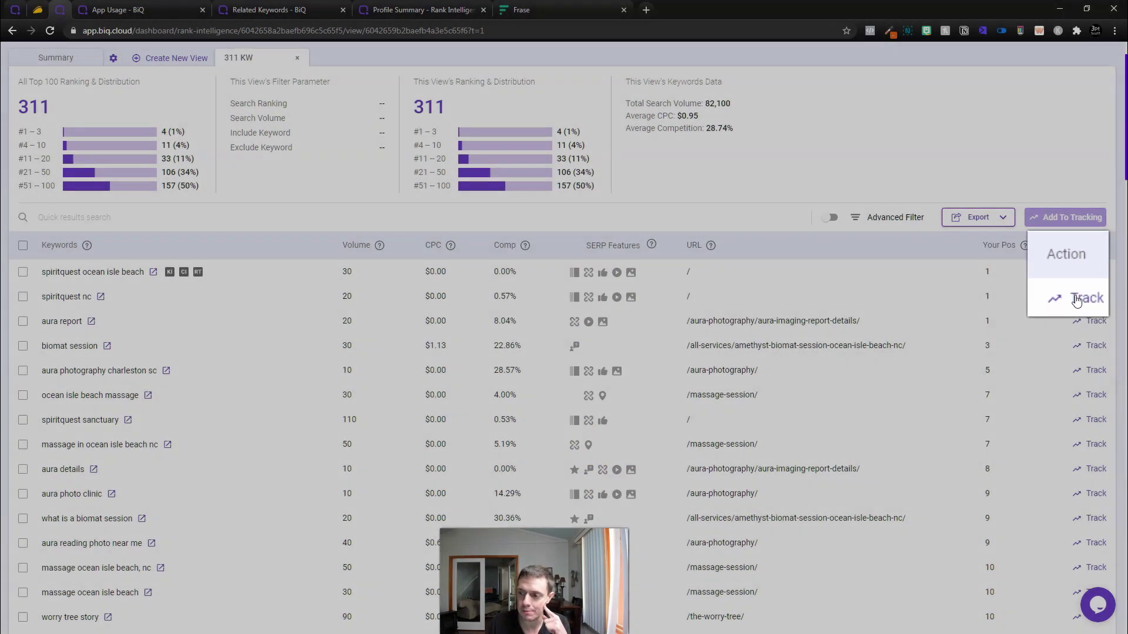
- Open the Add to Rank Tracking dialog for "spiritquest ocean isle beach" and dismiss it without adding the keyword
{"action": "left_click", "coordinate": [1090, 272]}
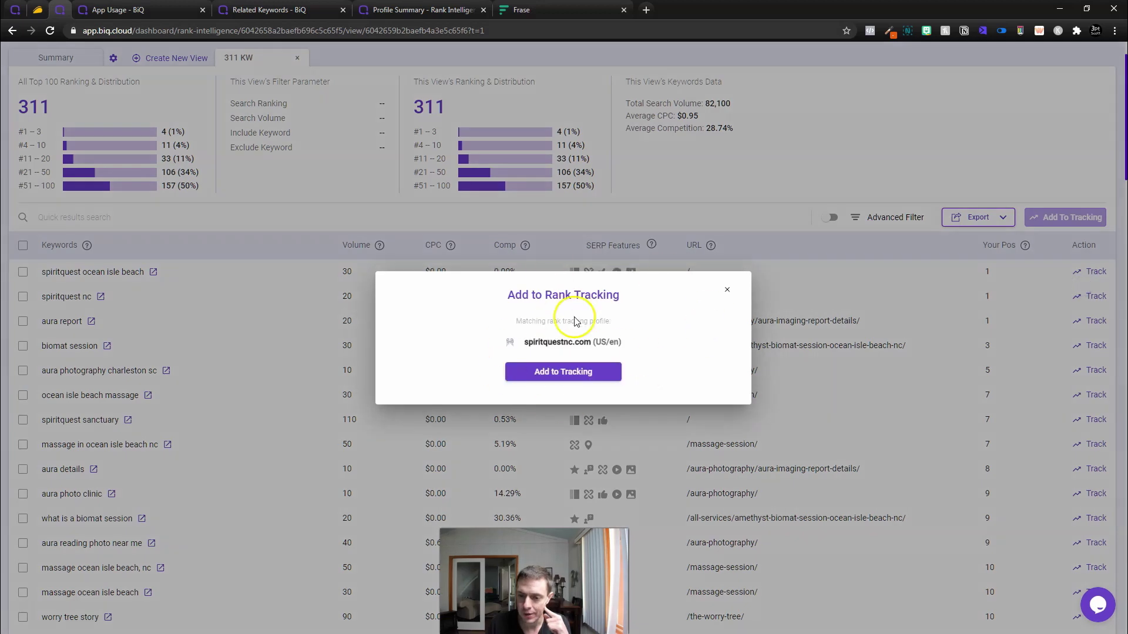
{"action": "left_click", "coordinate": [727, 292]}
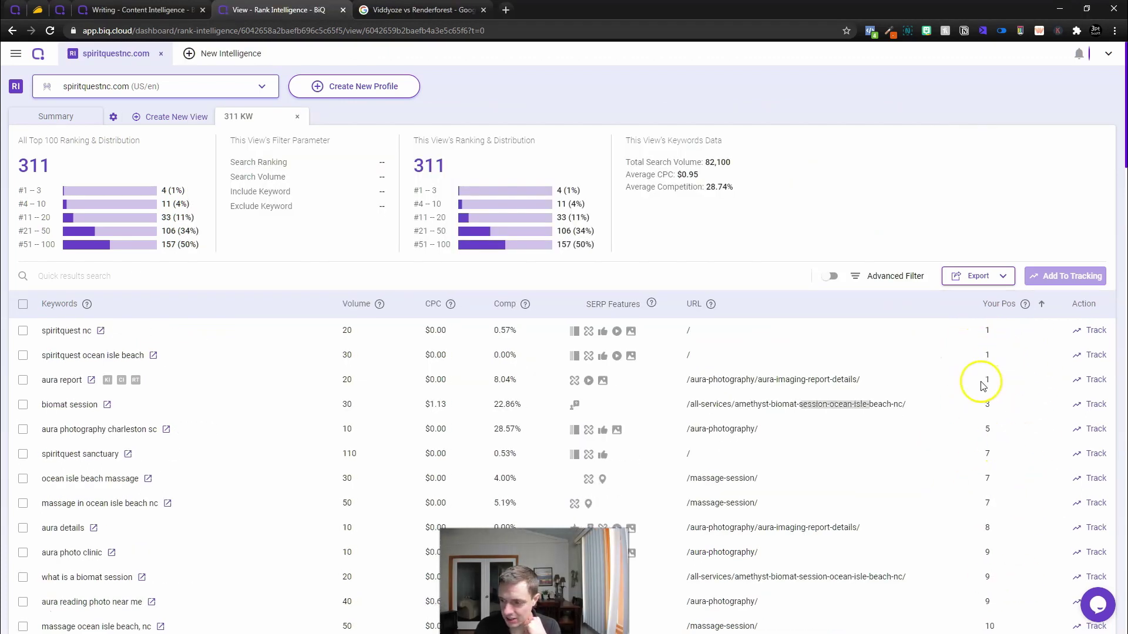
- Examine the keywords sorted by position, comparing the volume, URL and position of the two "massage ocean isle beach" variants
{"action": "scroll", "coordinate": [770, 424], "scroll_direction": "down", "scroll_amount": 2}
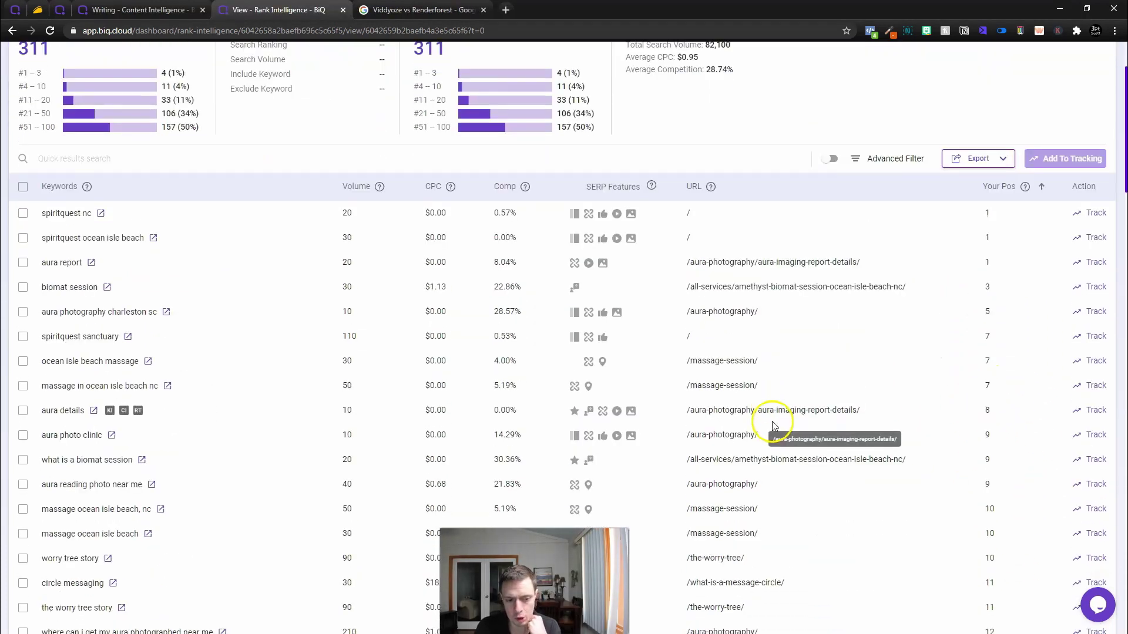
{"action": "scroll", "coordinate": [184, 459], "scroll_direction": "down", "scroll_amount": 1}
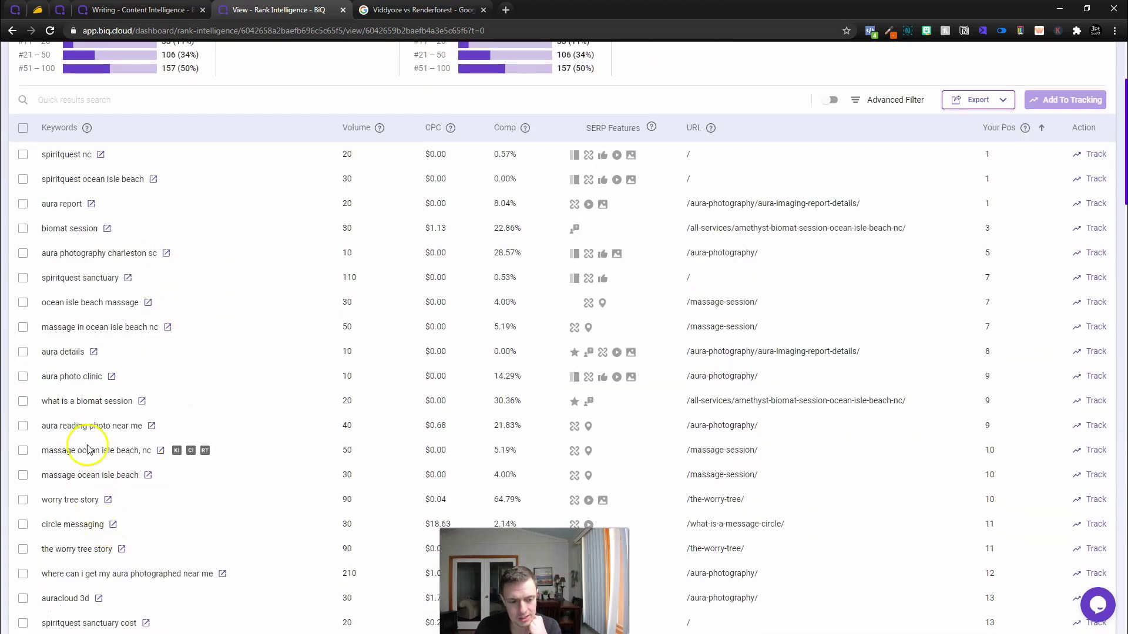
{"action": "left_click_drag", "start_coordinate": [61, 450], "coordinate": [1038, 480]}
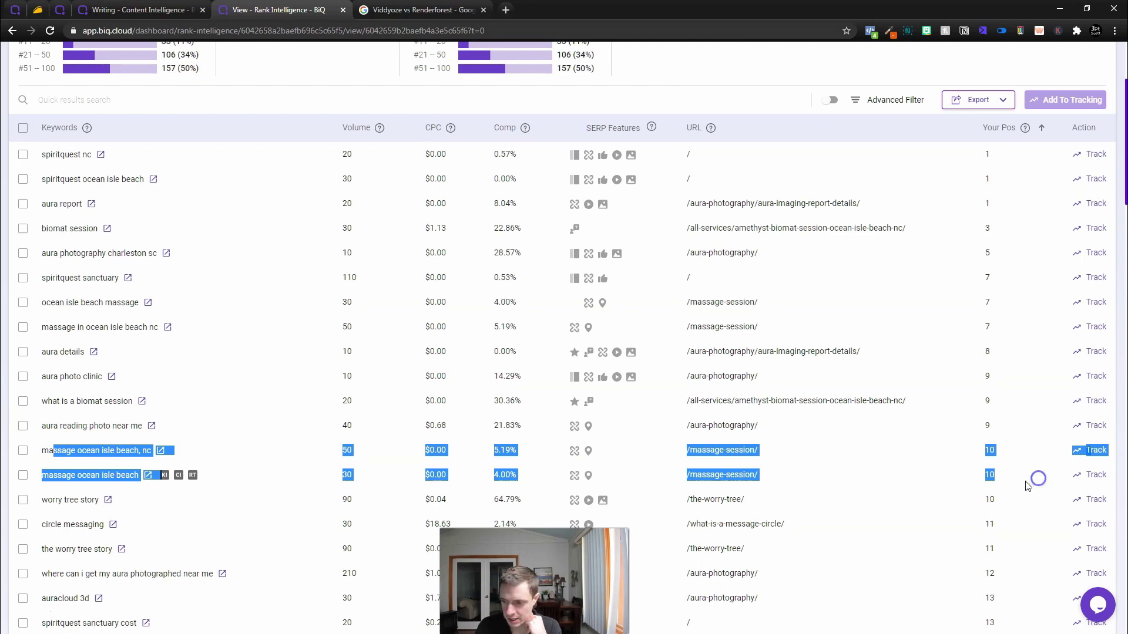
{"action": "left_click", "coordinate": [1026, 483]}
{"action": "left_click_drag", "start_coordinate": [1027, 482], "coordinate": [120, 475]}
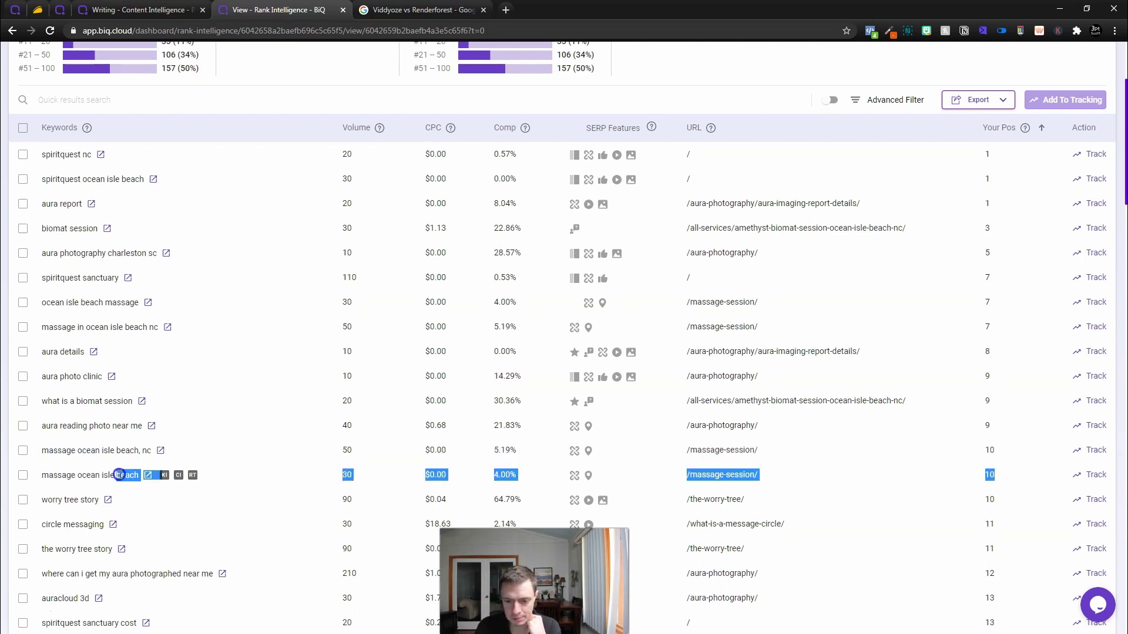
{"action": "left_click", "coordinate": [48, 473]}
- Research "massage ocean isle beach" in Content Intelligence using the spiritquestnc.com massage-session page, and run Analyze Content
{"action": "scroll", "coordinate": [48, 473], "scroll_direction": "down", "scroll_amount": 1}
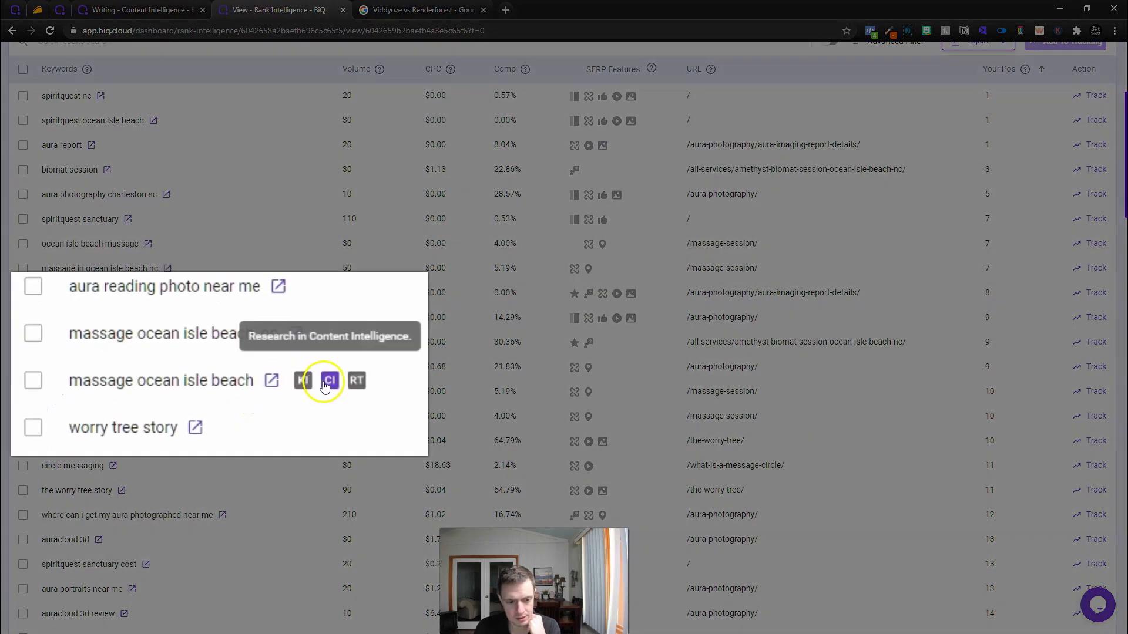
{"action": "left_click", "coordinate": [330, 382]}
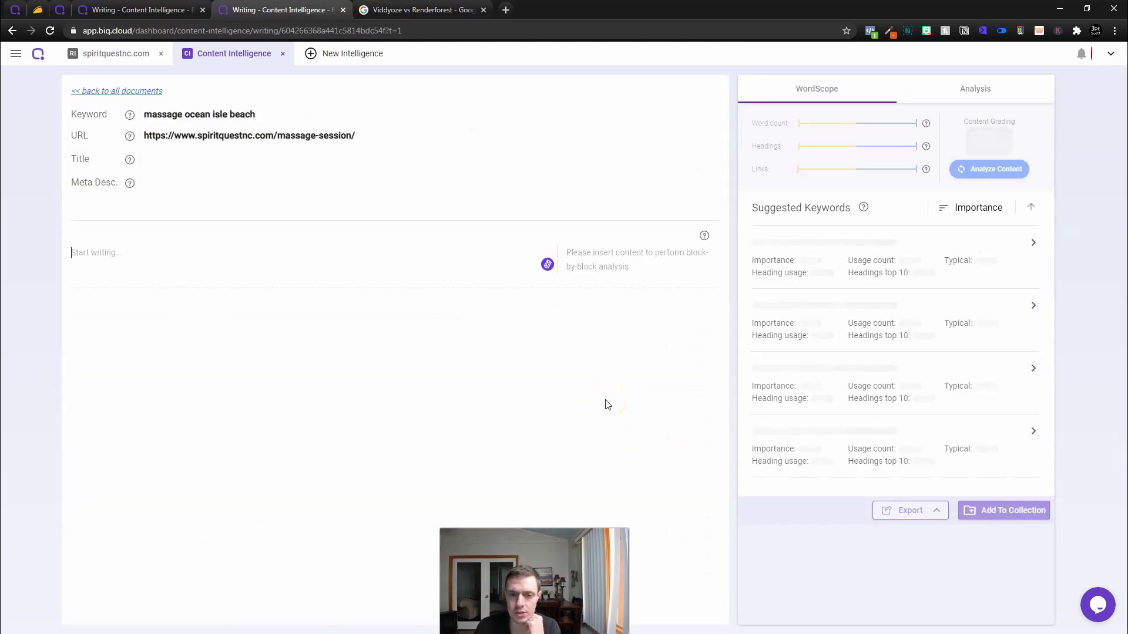
{"action": "left_click", "coordinate": [574, 431]}
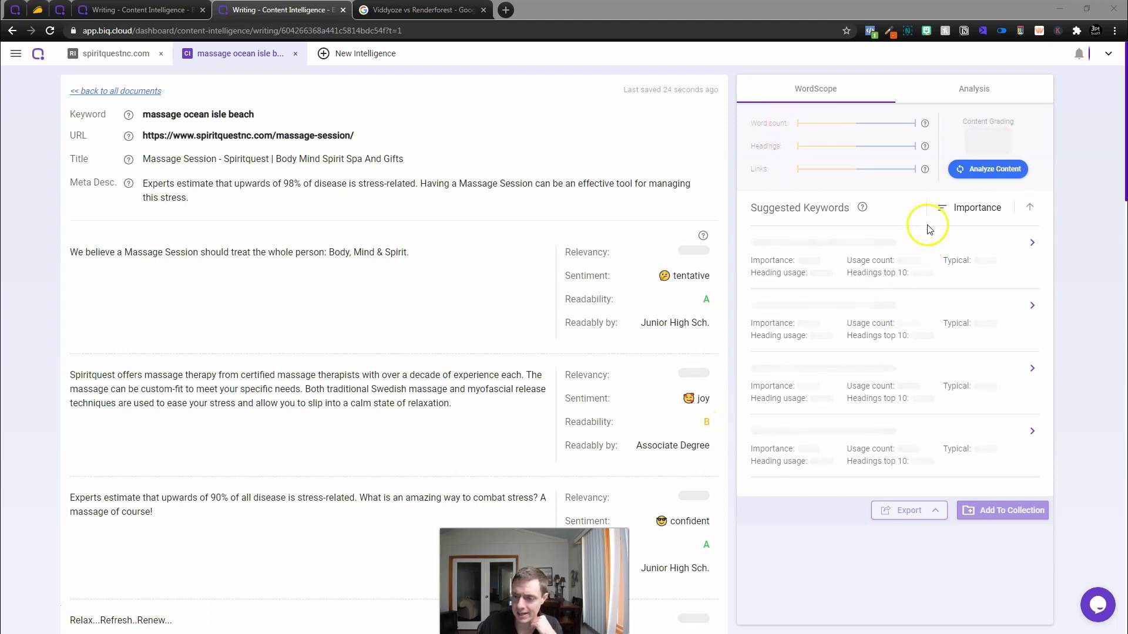
{"action": "left_click", "coordinate": [969, 168]}
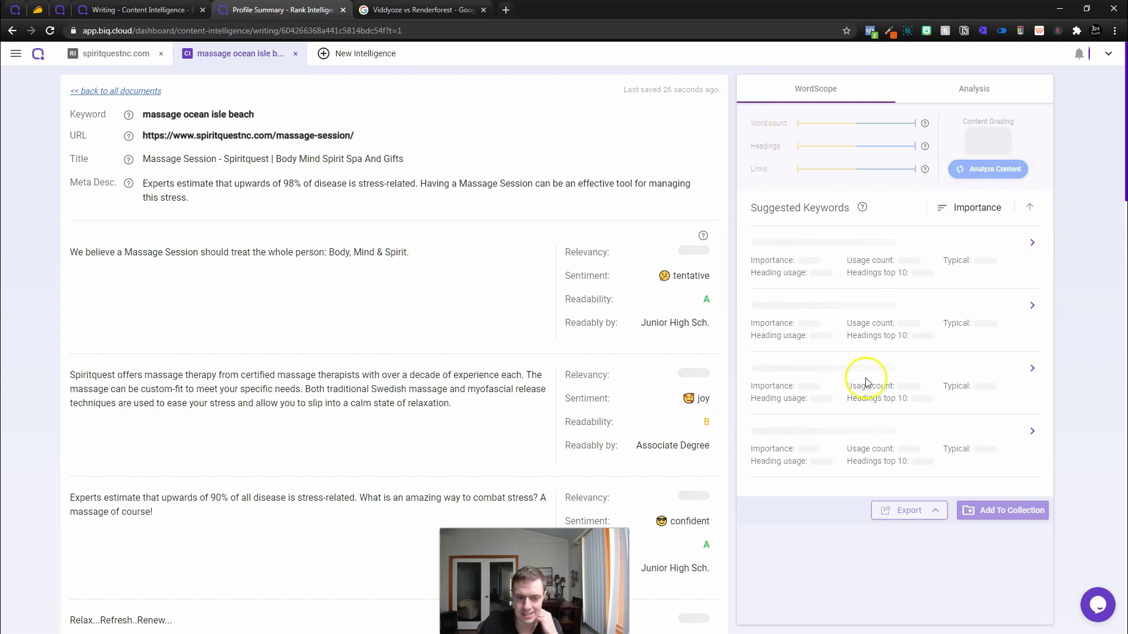
- Look over the document's Analysis scores, Word Vector suggestions and section ratings
{"action": "left_click", "coordinate": [952, 91]}
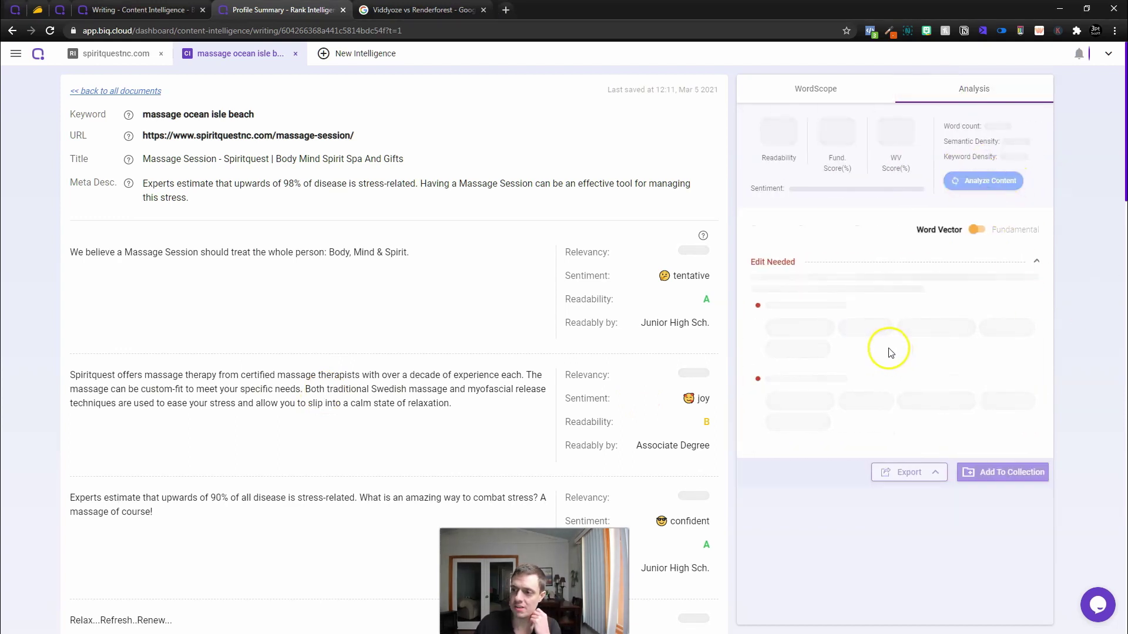
{"action": "scroll", "coordinate": [637, 423], "scroll_direction": "down", "scroll_amount": 5}
{"action": "scroll", "coordinate": [637, 423], "scroll_direction": "up", "scroll_amount": 5}
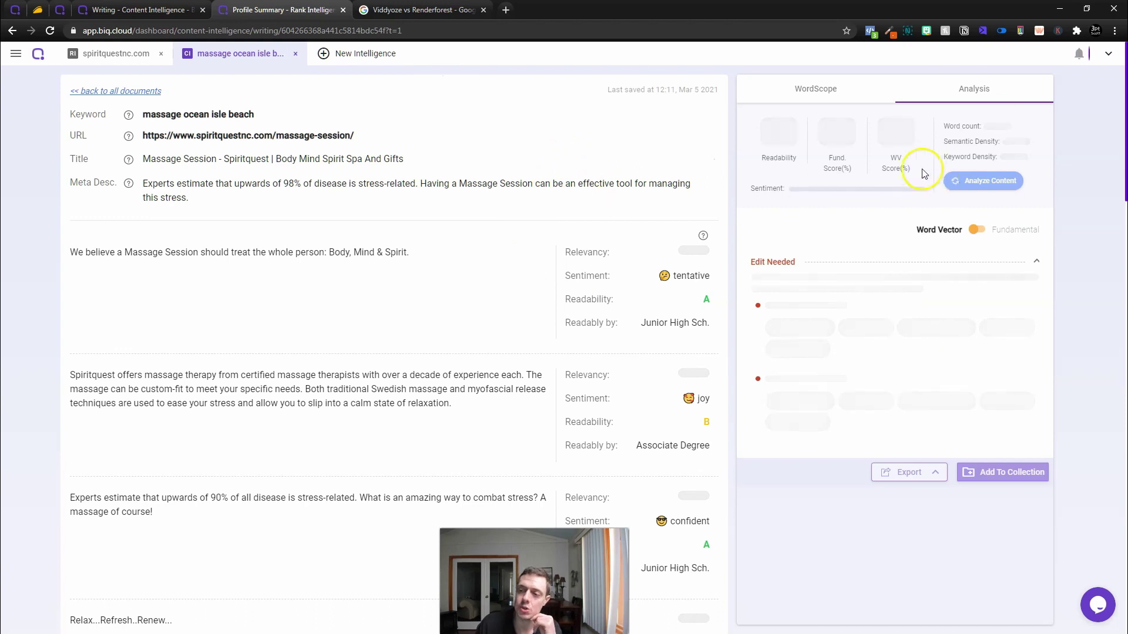
- Read through the sentiment and readability ratings of each paragraph in the "massage ocean isle beach" document
{"action": "scroll", "coordinate": [724, 253], "scroll_direction": "down", "scroll_amount": 10}
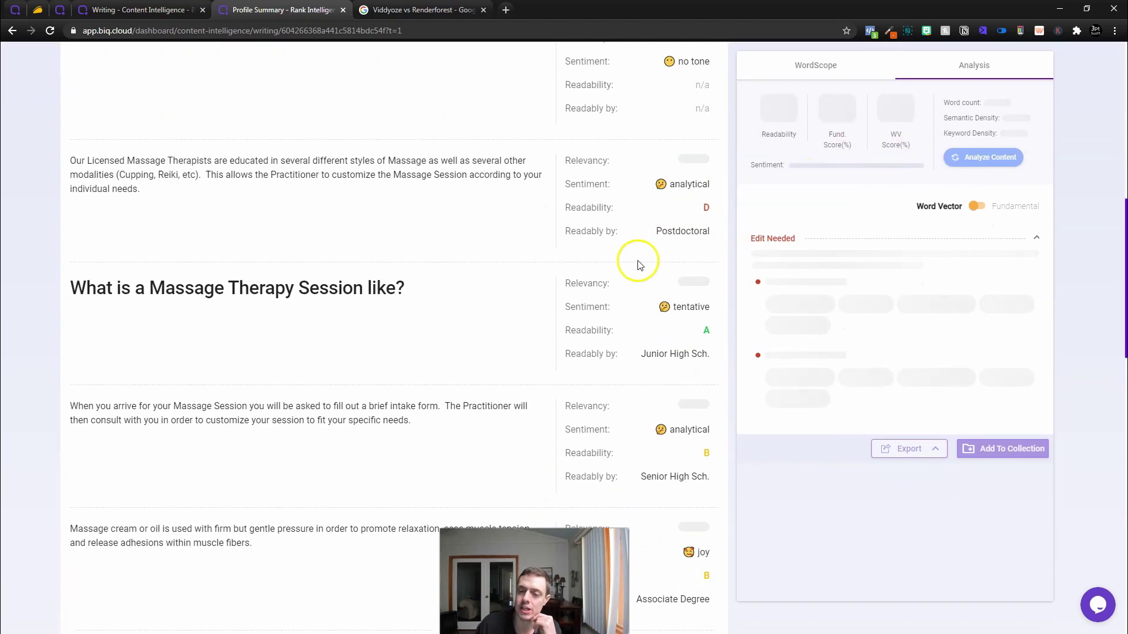
{"action": "scroll", "coordinate": [638, 267], "scroll_direction": "down", "scroll_amount": 14}
{"action": "scroll", "coordinate": [631, 274], "scroll_direction": "up", "scroll_amount": 5}
{"action": "scroll", "coordinate": [630, 273], "scroll_direction": "up", "scroll_amount": 8}
- Open the account's App Usage page from the BiQ welcome dashboard
{"action": "left_click", "coordinate": [113, 11]}
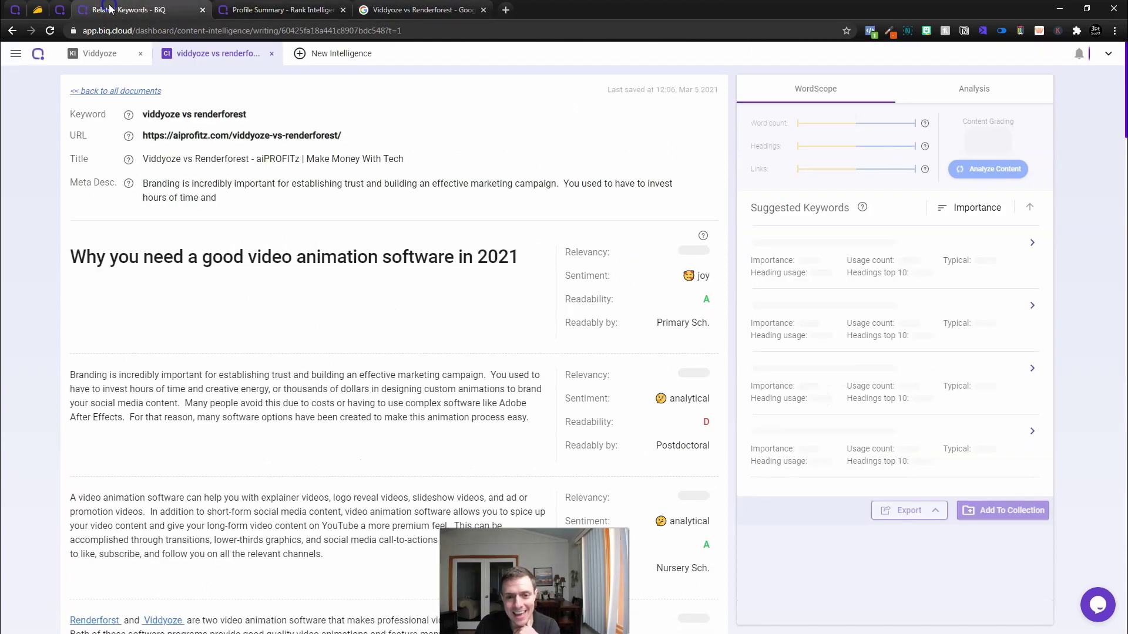
{"action": "left_click", "coordinate": [59, 8]}
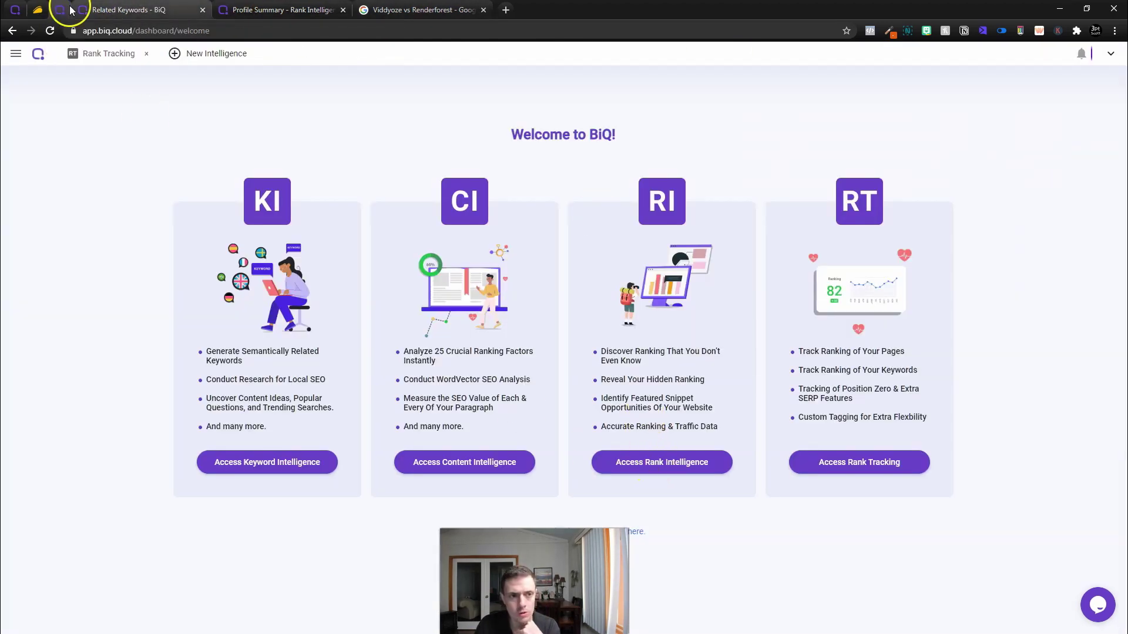
{"action": "left_click", "coordinate": [15, 9]}
{"action": "scroll", "coordinate": [403, 327], "scroll_direction": "up", "scroll_amount": 6}
{"action": "left_click", "coordinate": [59, 8]}
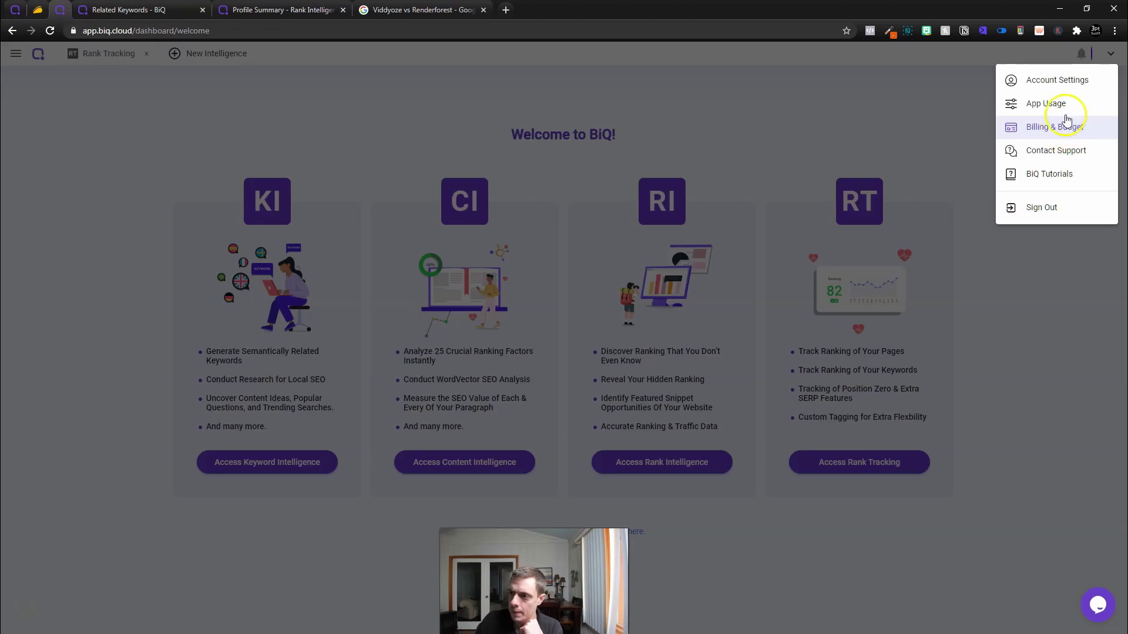
{"action": "left_click", "coordinate": [1032, 102]}
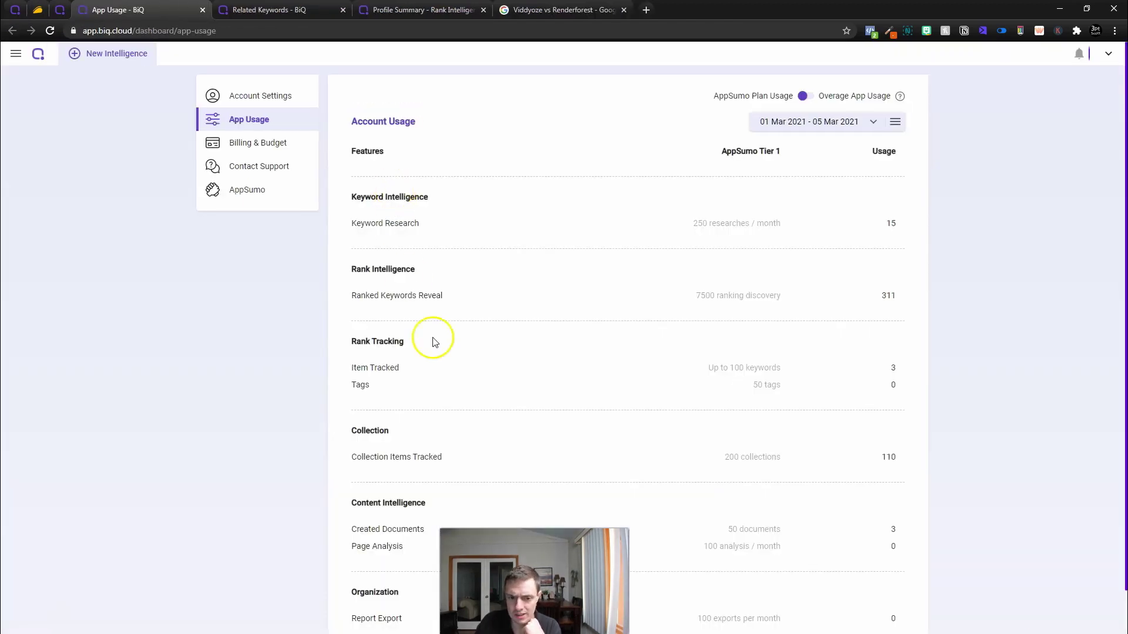
- Compare the Ranked Keywords Reveal usage with its AppSumo Tier 1 limit
{"action": "scroll", "coordinate": [559, 429], "scroll_direction": "down", "scroll_amount": 1}
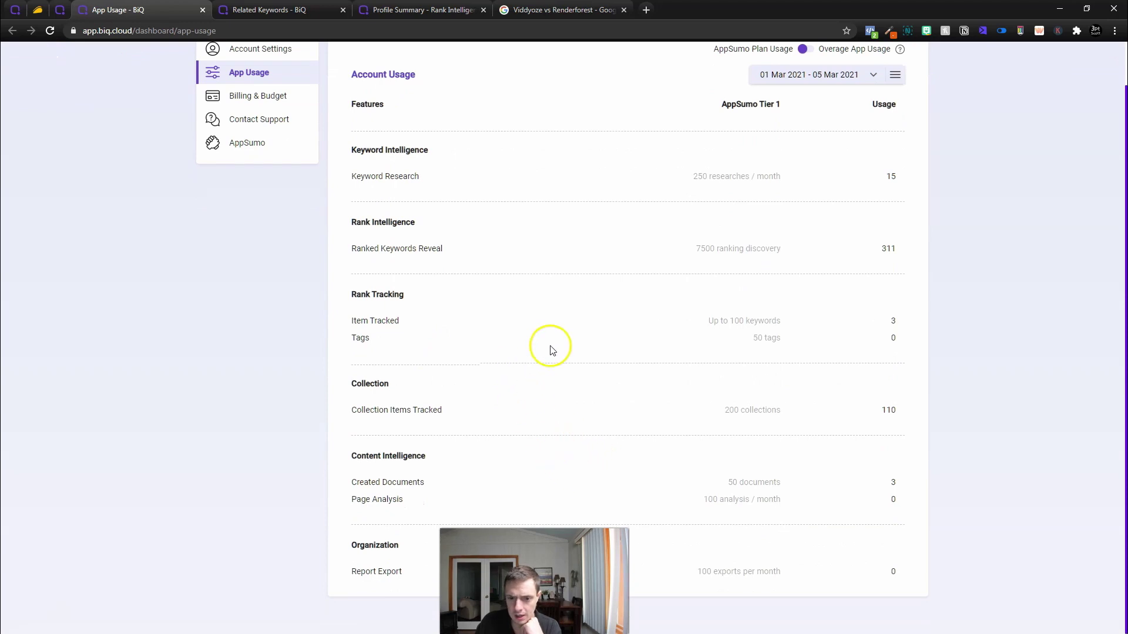
{"action": "left_click_drag", "start_coordinate": [376, 249], "coordinate": [786, 249]}
{"action": "left_click", "coordinate": [796, 249]}
{"action": "double_click", "coordinate": [888, 249]}
{"action": "scroll", "coordinate": [798, 327], "scroll_direction": "up", "scroll_amount": 1}
{"action": "scroll", "coordinate": [798, 332], "scroll_direction": "down", "scroll_amount": 1}
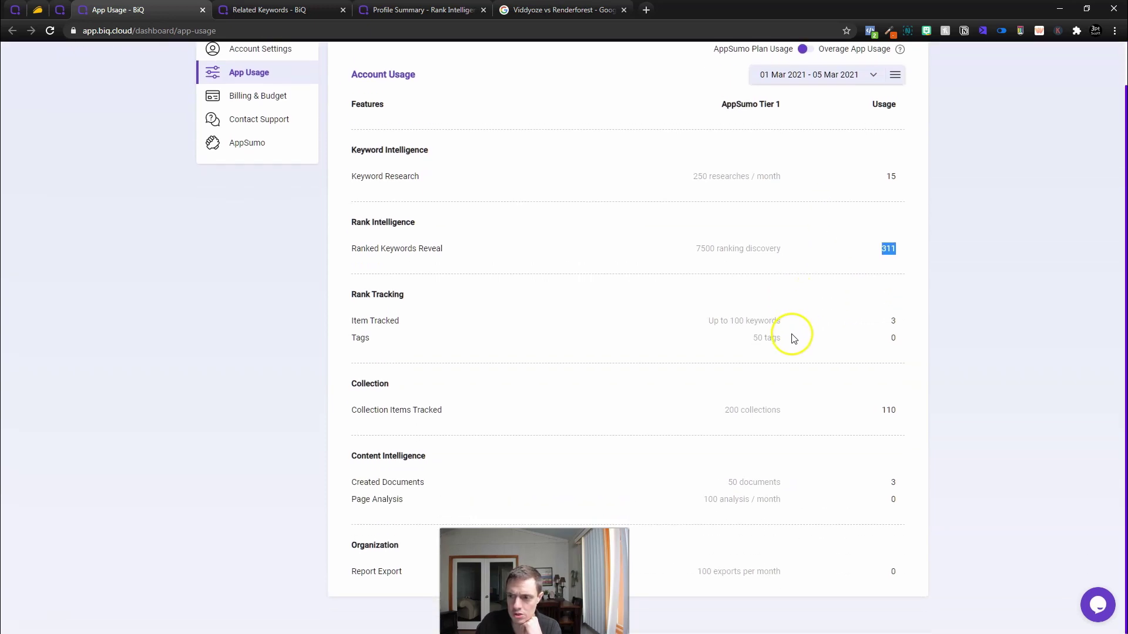
- Check the Rank Tracking, Collection and Content Intelligence usage against the AppSumo Tier 1 limits
{"action": "scroll", "coordinate": [792, 257], "scroll_direction": "up", "scroll_amount": 1}
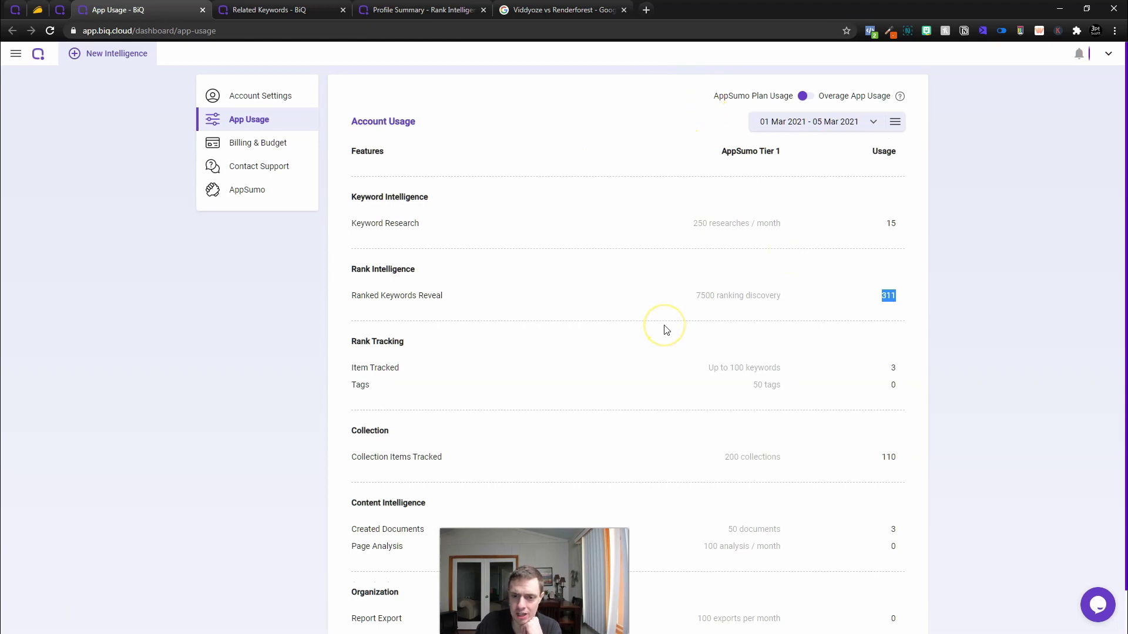
{"action": "scroll", "coordinate": [666, 330], "scroll_direction": "down", "scroll_amount": 1}
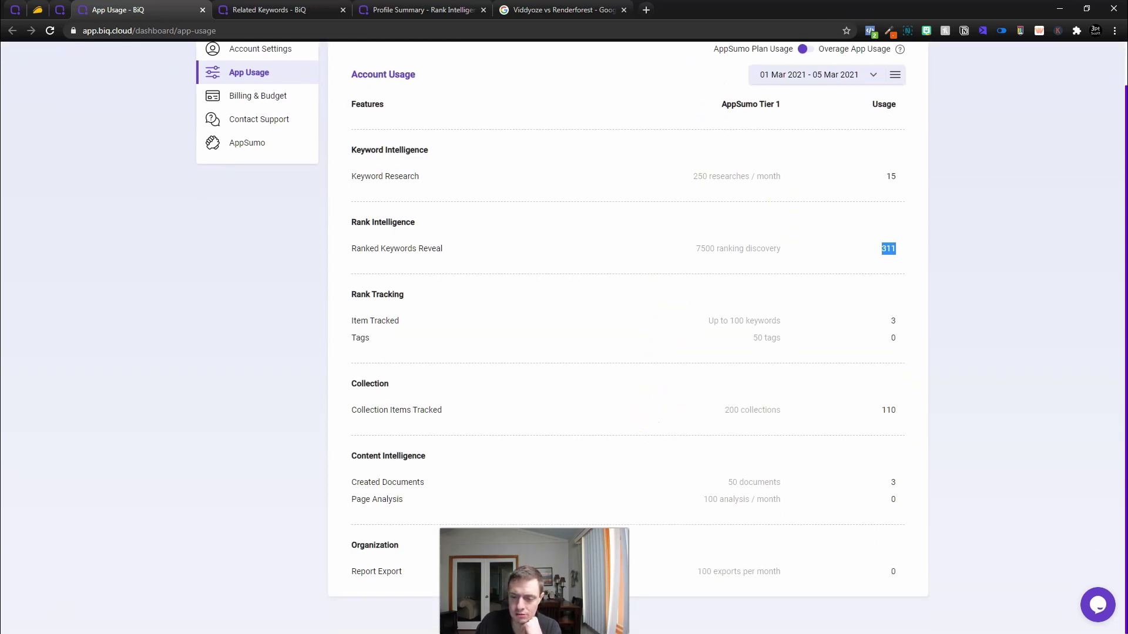
{"action": "scroll", "coordinate": [876, 400], "scroll_direction": "up", "scroll_amount": 1}
{"action": "scroll", "coordinate": [800, 479], "scroll_direction": "down", "scroll_amount": 1}
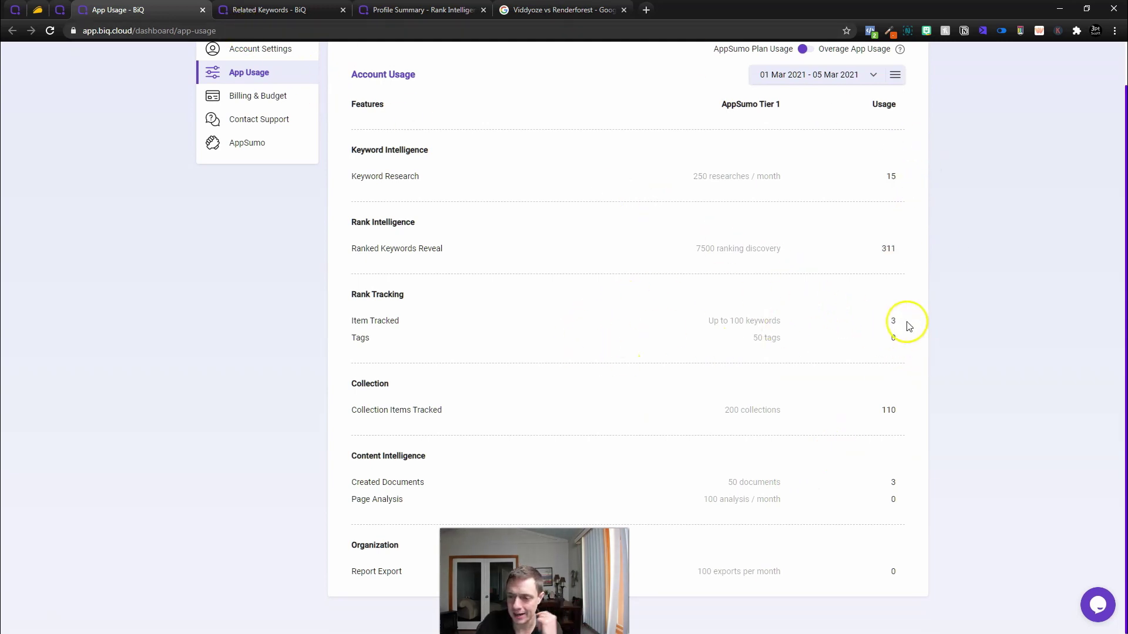
{"action": "left_click_drag", "start_coordinate": [907, 325], "coordinate": [662, 309]}
{"action": "left_click", "coordinate": [662, 310]}
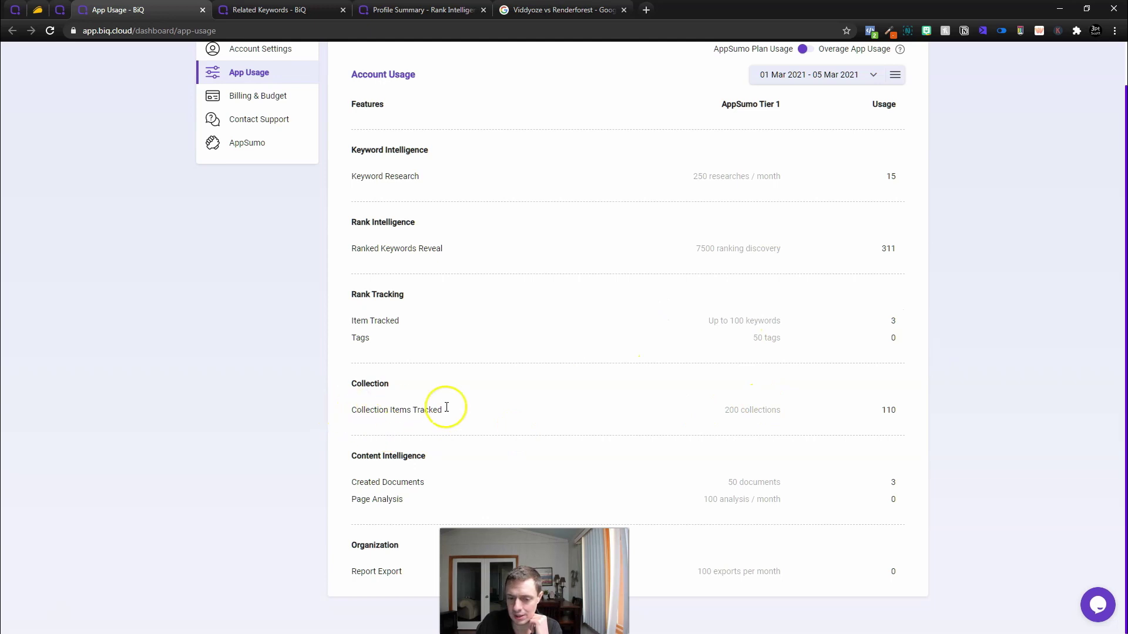
{"action": "scroll", "coordinate": [631, 456], "scroll_direction": "up", "scroll_amount": 1}
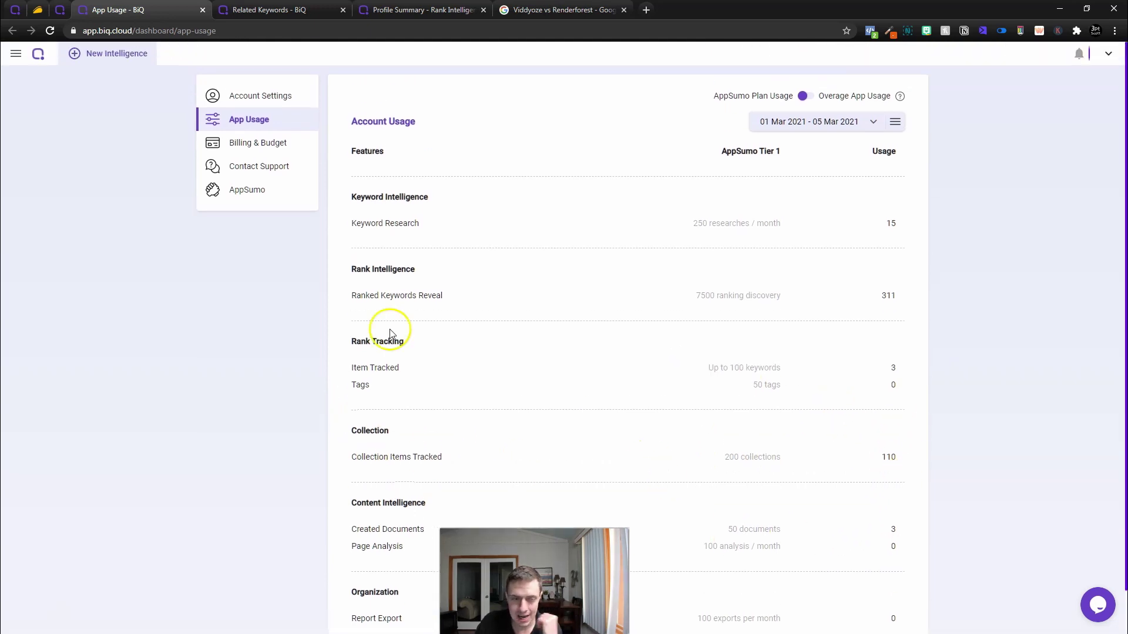
- Return to the "massage ocean isle beach" Content Intelligence document and view its opening sections
{"action": "left_click", "coordinate": [59, 16]}
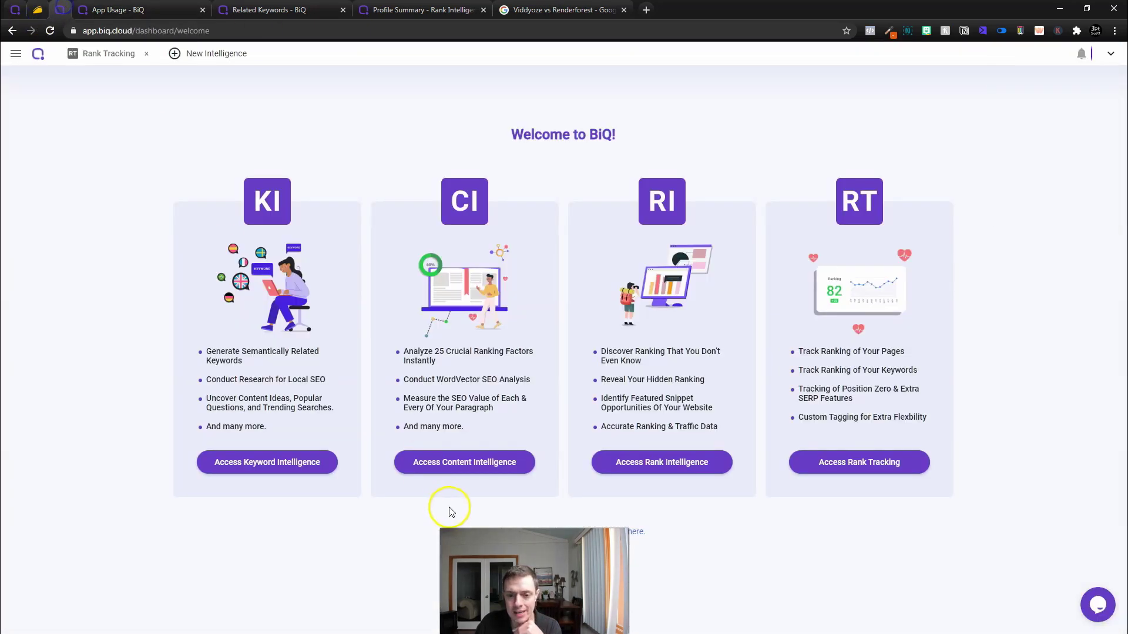
{"action": "left_click", "coordinate": [423, 10]}
{"action": "scroll", "coordinate": [803, 383], "scroll_direction": "up", "scroll_amount": 8}
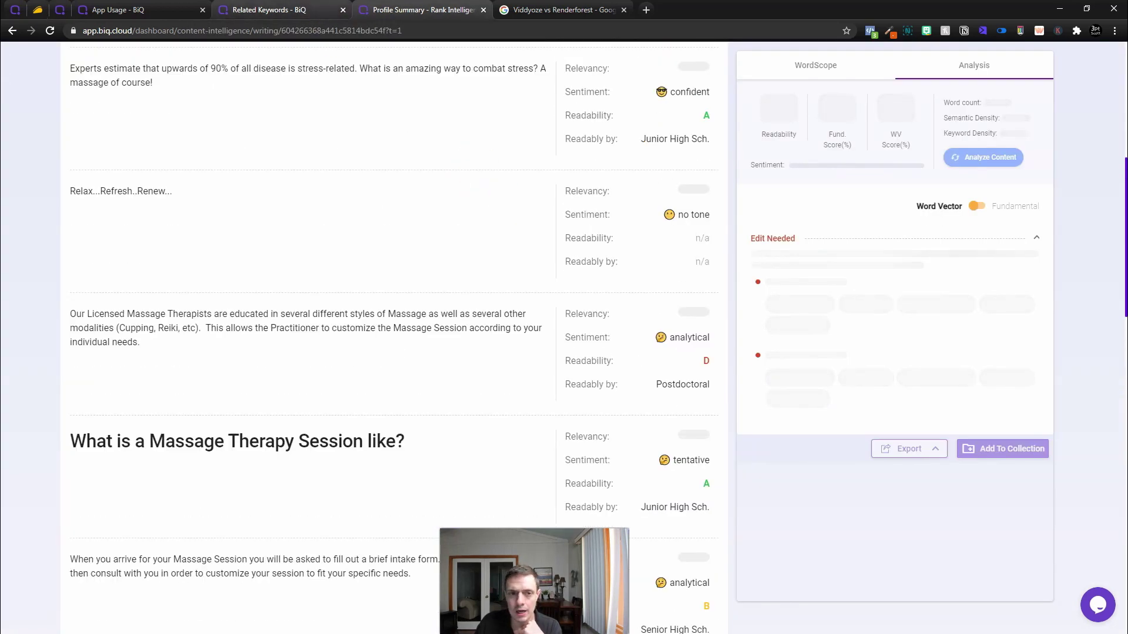
{"action": "scroll", "coordinate": [802, 383], "scroll_direction": "up", "scroll_amount": 2}
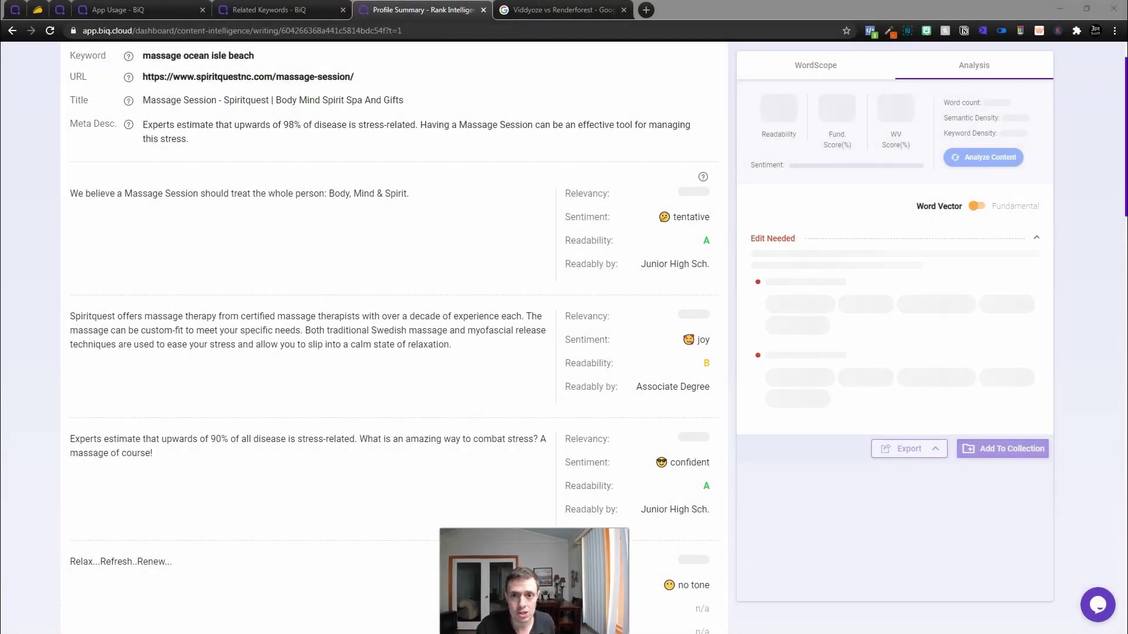
- Switch to Frase and create a new-content document for the query "viddyoze vs renderforest" in the General folder
{"action": "left_click", "coordinate": [558, 10]}
{"action": "left_click", "coordinate": [485, 32]}
{"action": "type", "text": "w"}
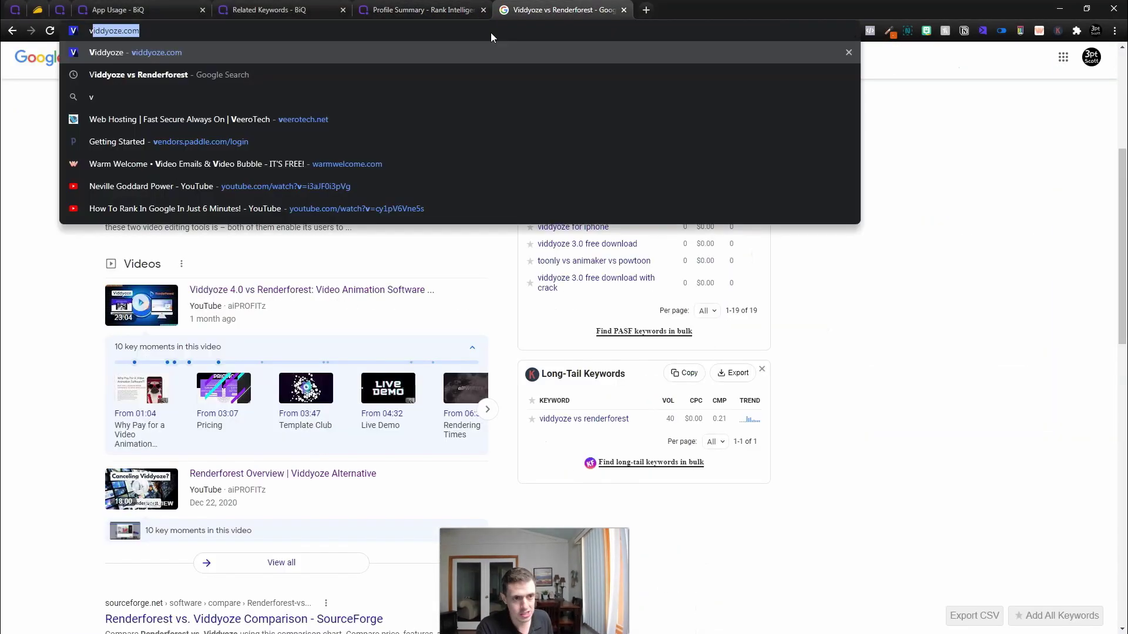
{"action": "key", "text": "Escape"}
{"action": "type", "text": "frase"}
{"action": "key", "text": "Return"}
{"action": "left_click", "coordinate": [572, 122]}
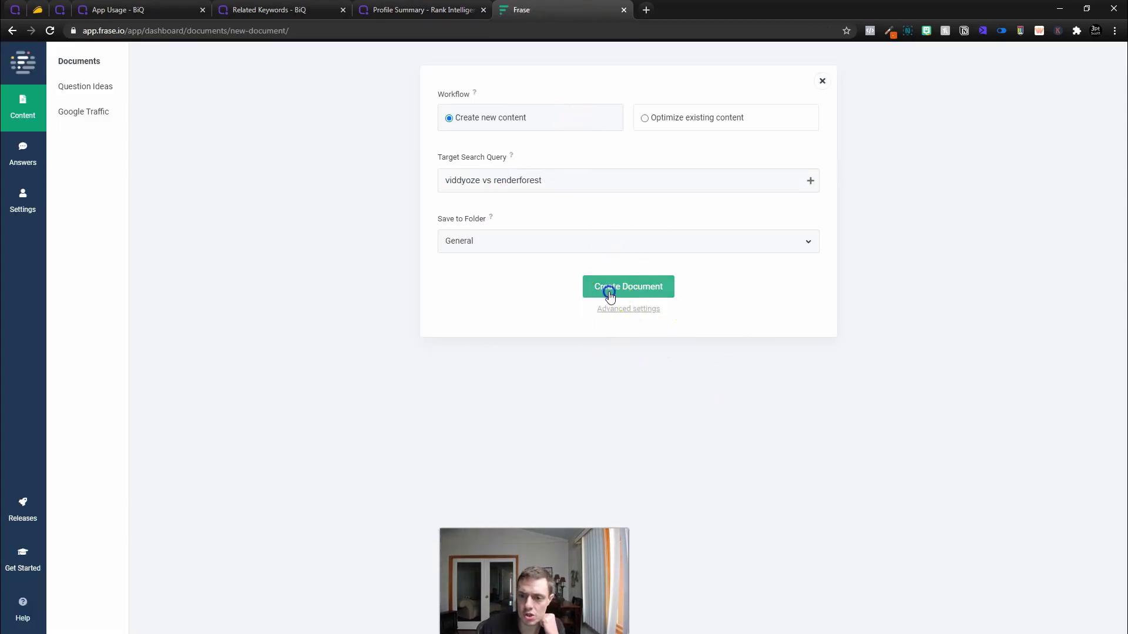
{"action": "left_click", "coordinate": [608, 288]}
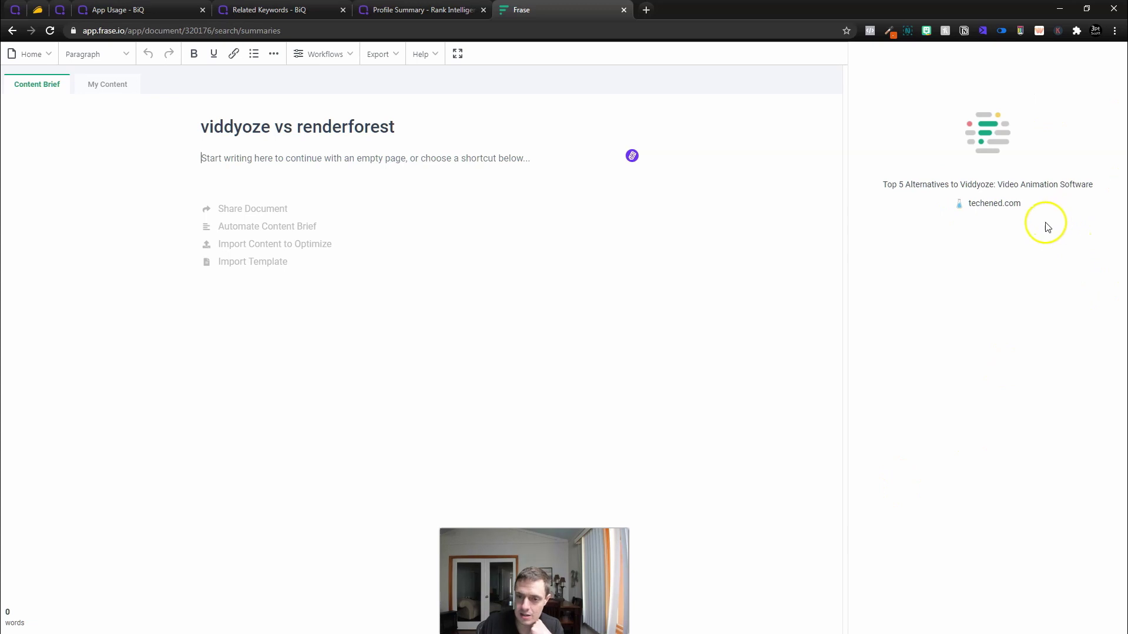
- Switch back to BiQ and look over the "viddyoze vs renderforest" and "massage ocean isle beach" documents for comparison
{"action": "left_click", "coordinate": [323, 10]}
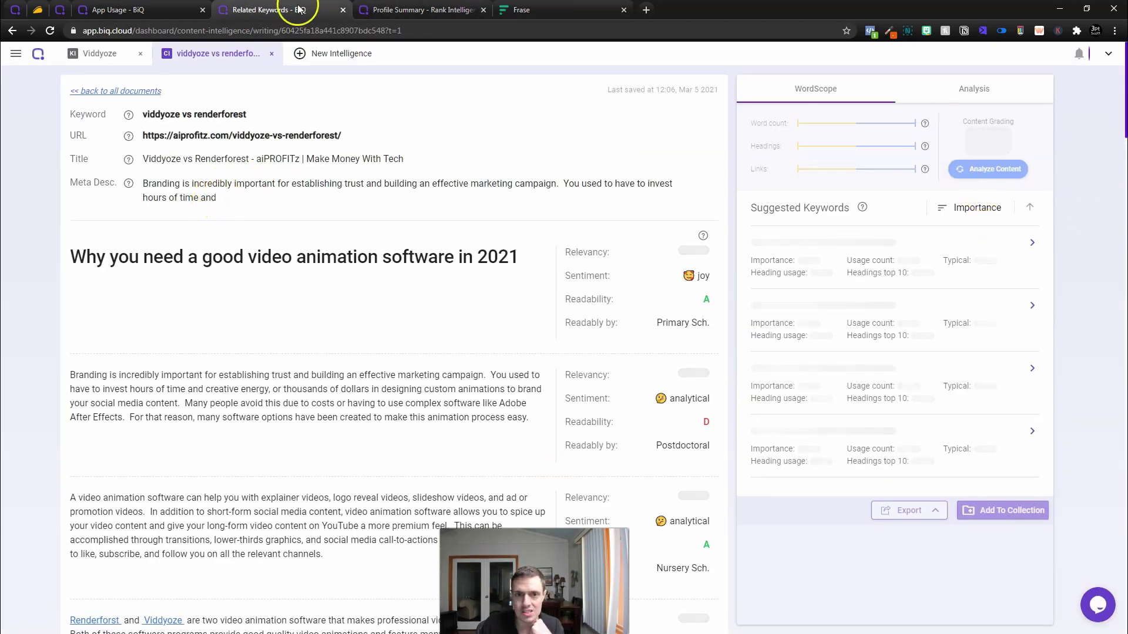
{"action": "key", "text": "ctrl+Tab"}
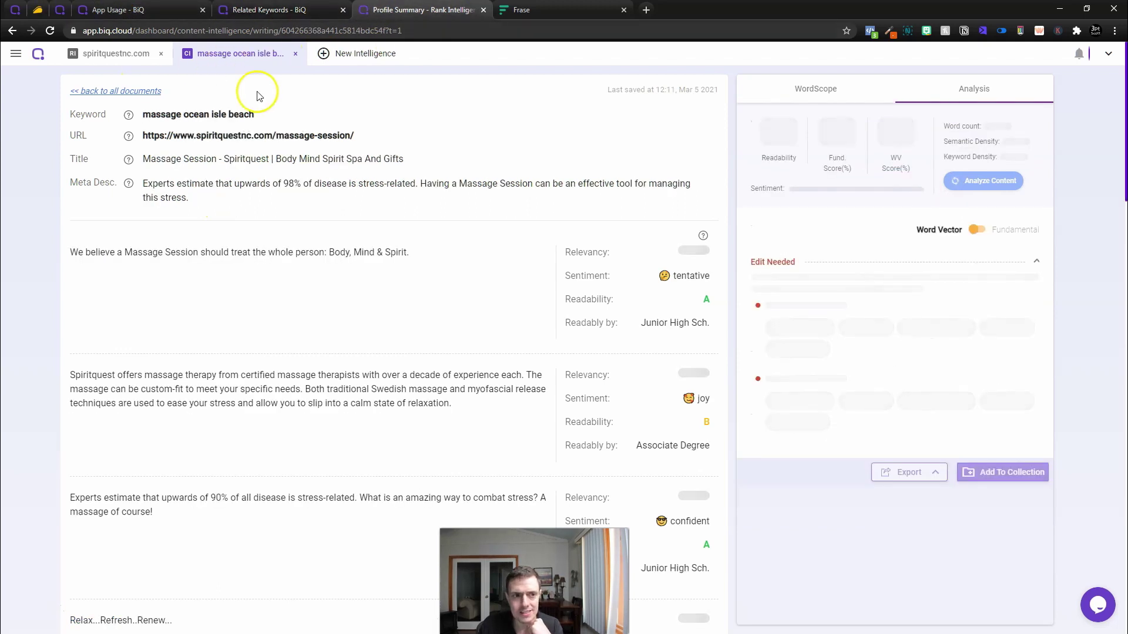
{"action": "scroll", "coordinate": [335, 303], "scroll_direction": "down", "scroll_amount": 5}
{"action": "scroll", "coordinate": [335, 323], "scroll_direction": "up", "scroll_amount": 5}
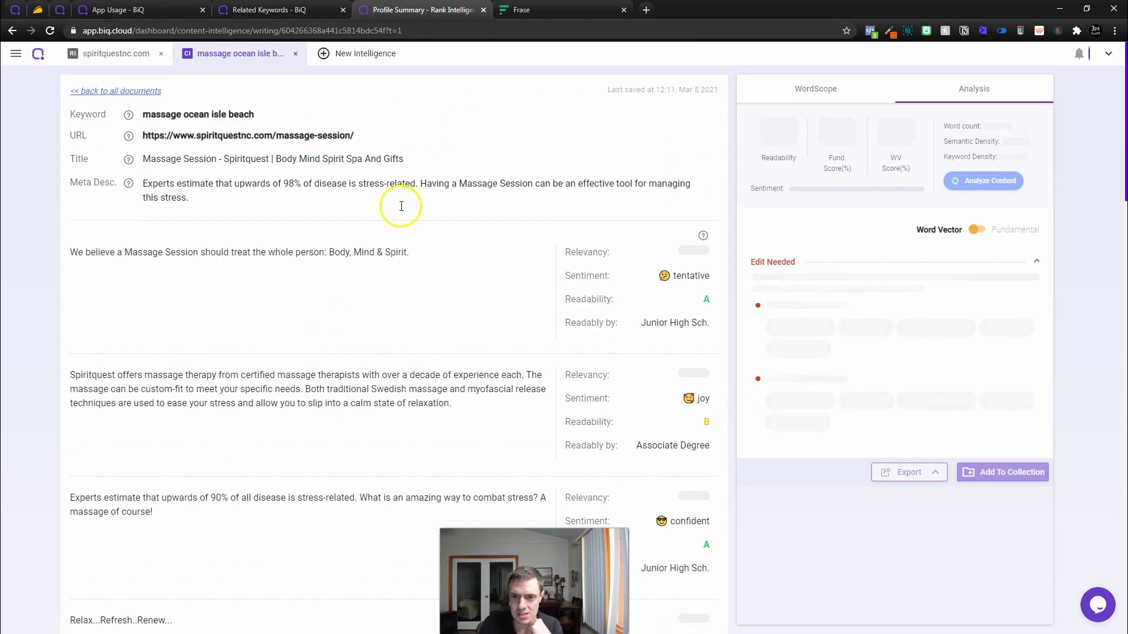
- Return to Frase and examine the Top Results averages, Topic Score and SERP questions for "viddyoze vs renderforest"
{"action": "key", "text": "ctrl+Tab"}
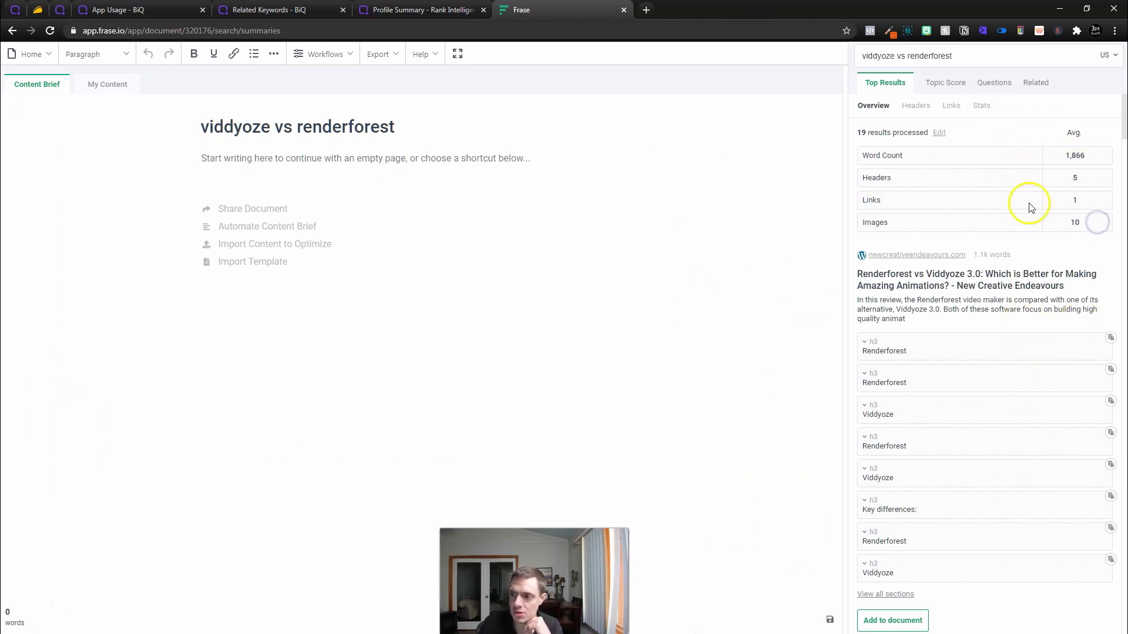
{"action": "left_click", "coordinate": [955, 83]}
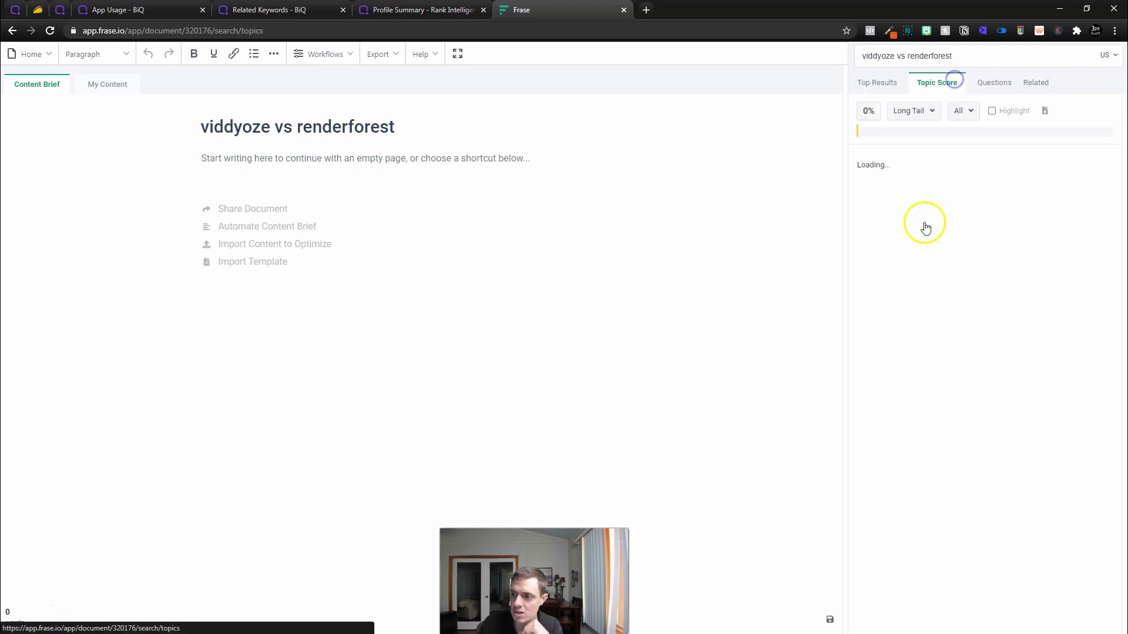
{"action": "left_click", "coordinate": [1001, 83]}
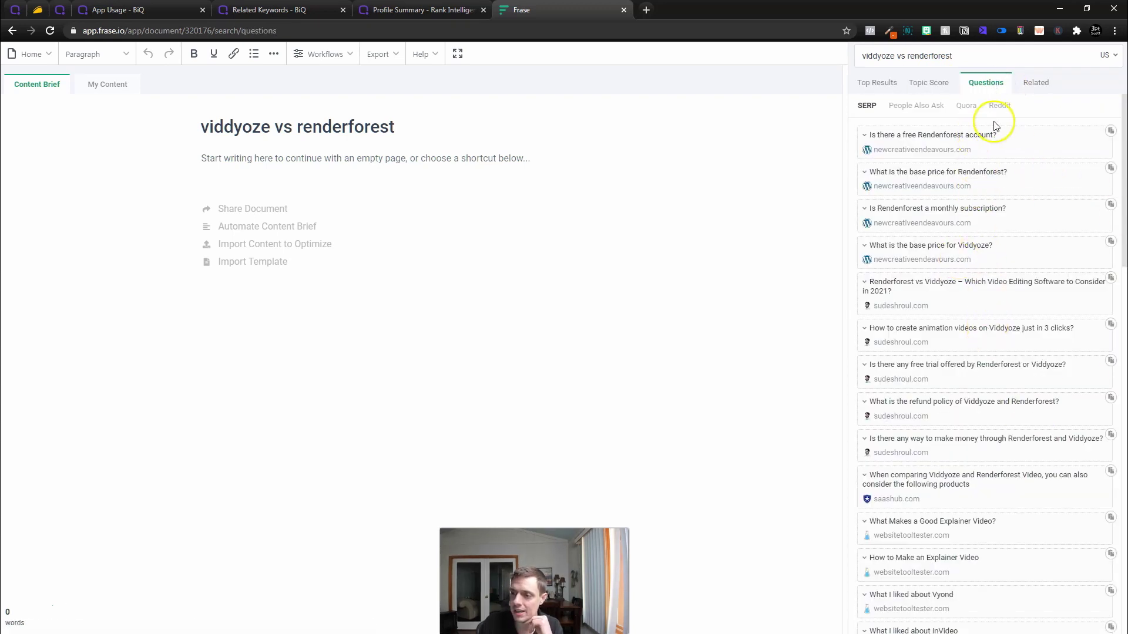
{"action": "scroll", "coordinate": [967, 467], "scroll_direction": "down", "scroll_amount": 5}
{"action": "scroll", "coordinate": [1010, 235], "scroll_direction": "up", "scroll_amount": 5}
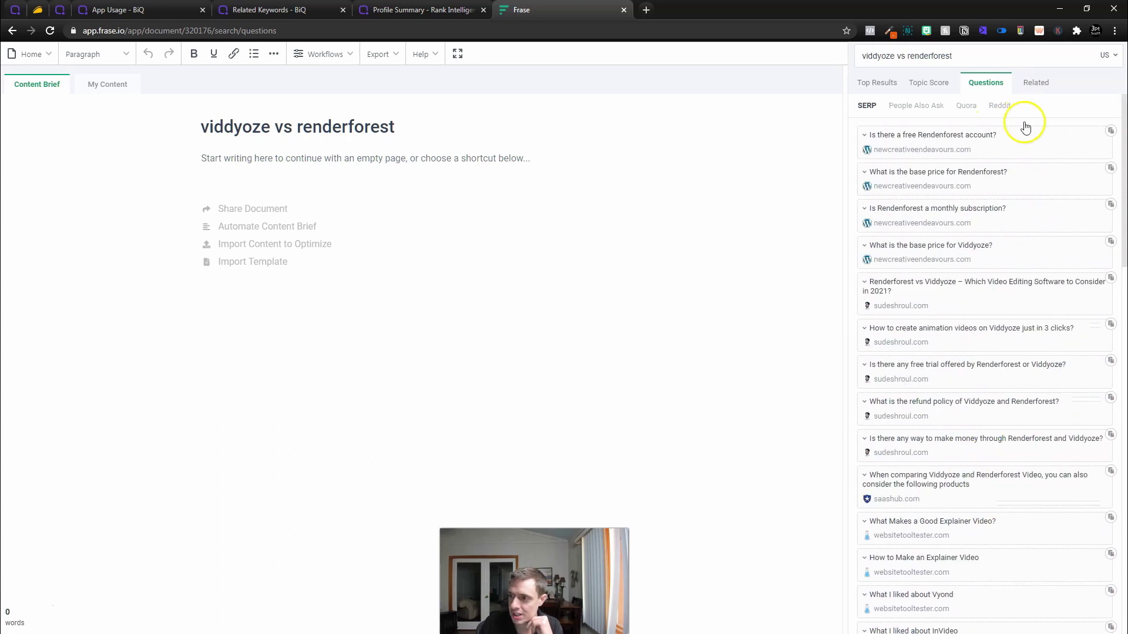
- Browse the related results Frase offers for "viddyoze vs renderforest"
{"action": "left_click", "coordinate": [1036, 82]}
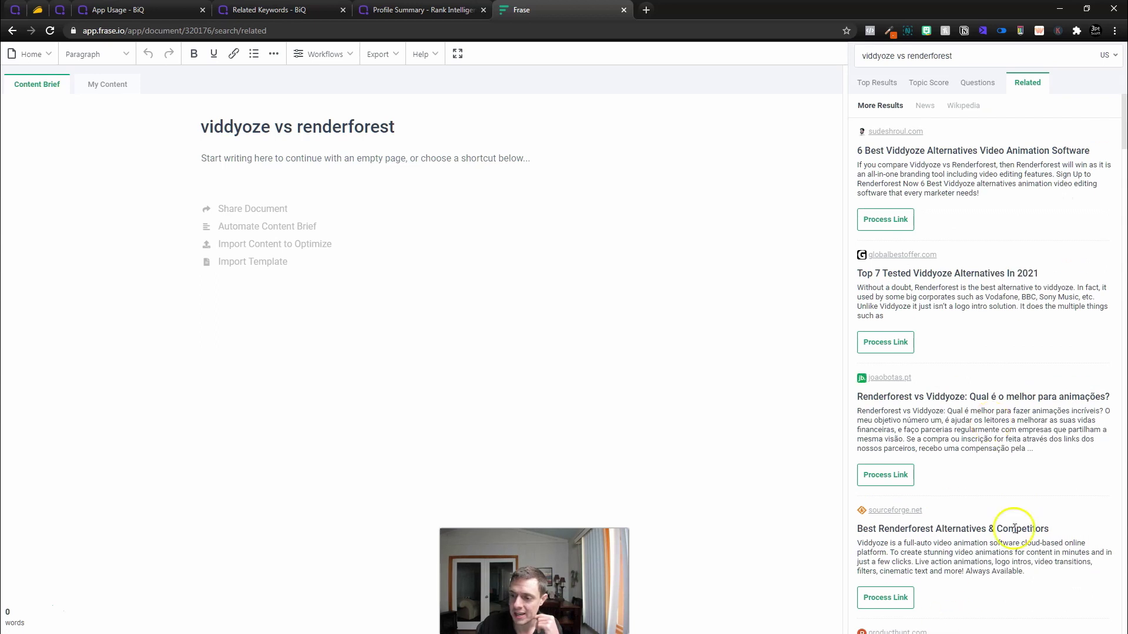
{"action": "scroll", "coordinate": [1015, 199], "scroll_direction": "down", "scroll_amount": 4}
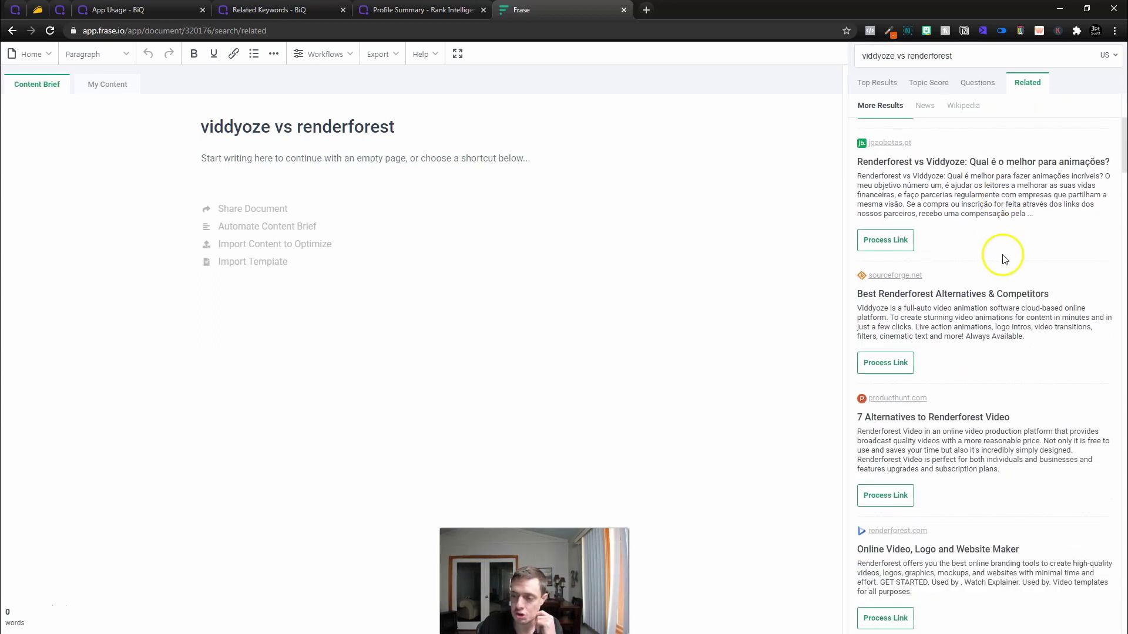
{"action": "scroll", "coordinate": [1003, 263], "scroll_direction": "up", "scroll_amount": 1}
{"action": "scroll", "coordinate": [1002, 262], "scroll_direction": "down", "scroll_amount": 3}
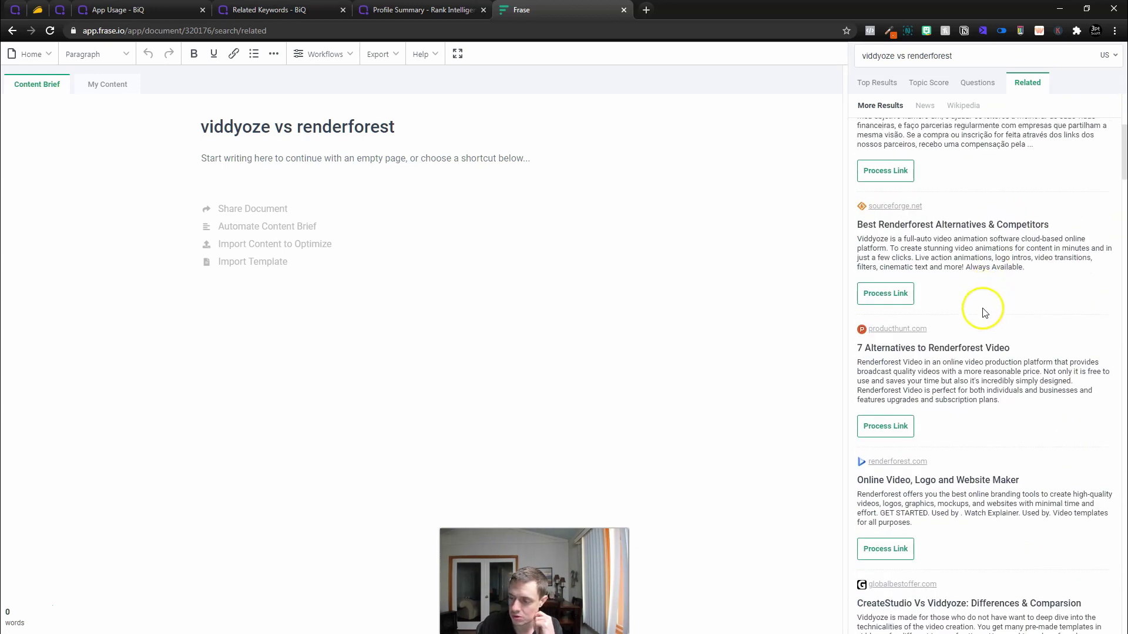
{"action": "scroll", "coordinate": [983, 442], "scroll_direction": "down", "scroll_amount": 3}
{"action": "scroll", "coordinate": [1017, 458], "scroll_direction": "up", "scroll_amount": 3}
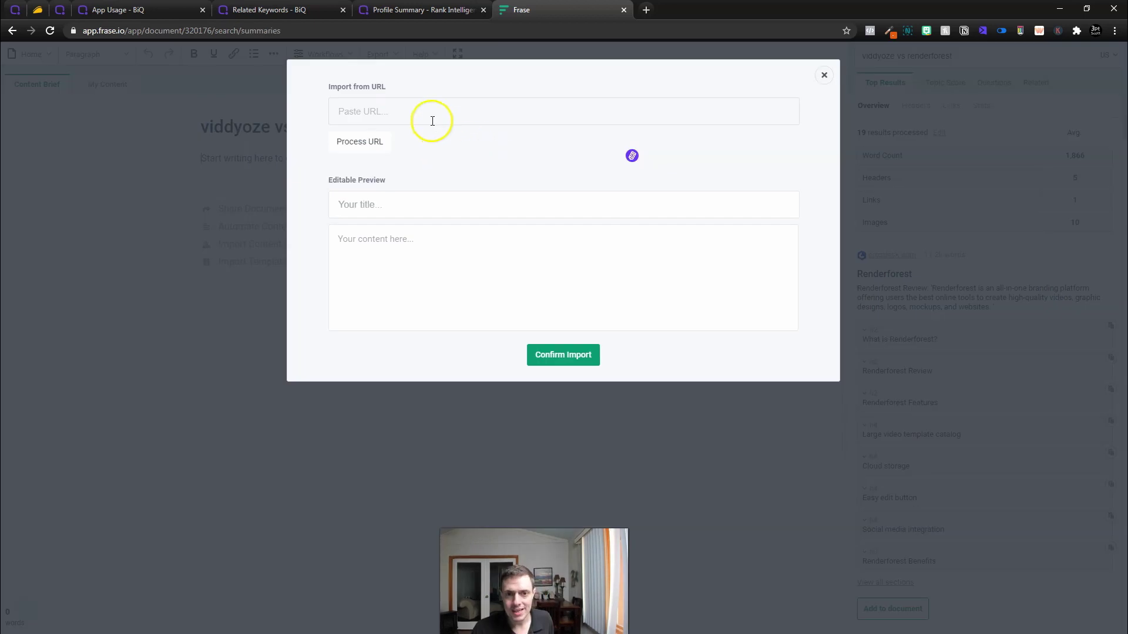
{"action": "left_click", "coordinate": [433, 116]}
{"action": "type", "text": "https://aiprofitz.com/viddyoze-vs-renderforest/"}
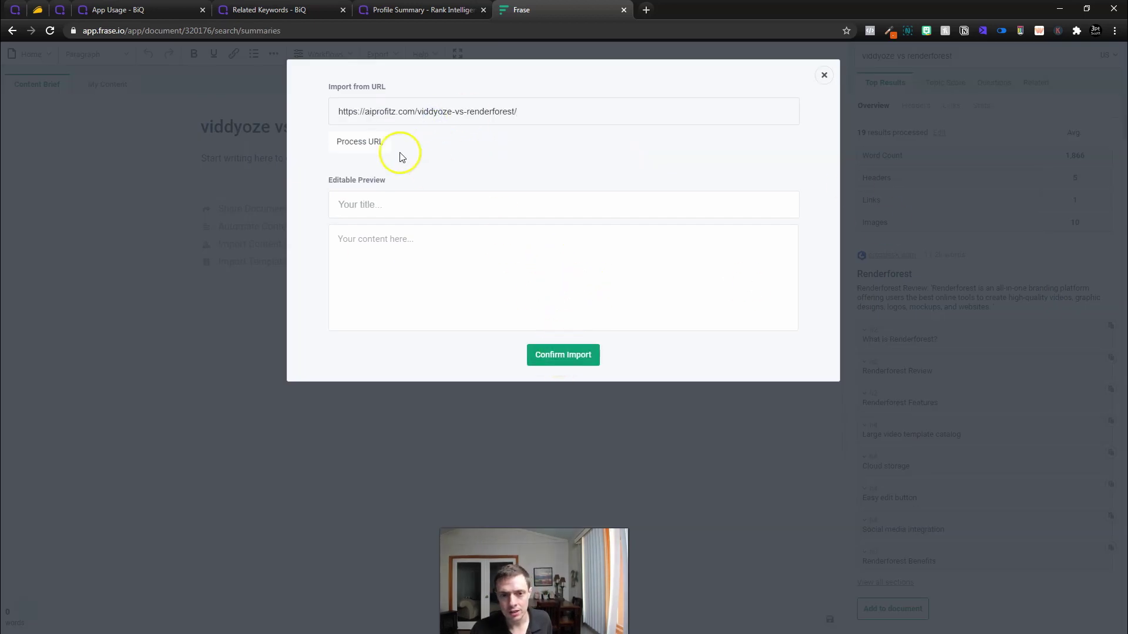
{"action": "left_click", "coordinate": [353, 140]}
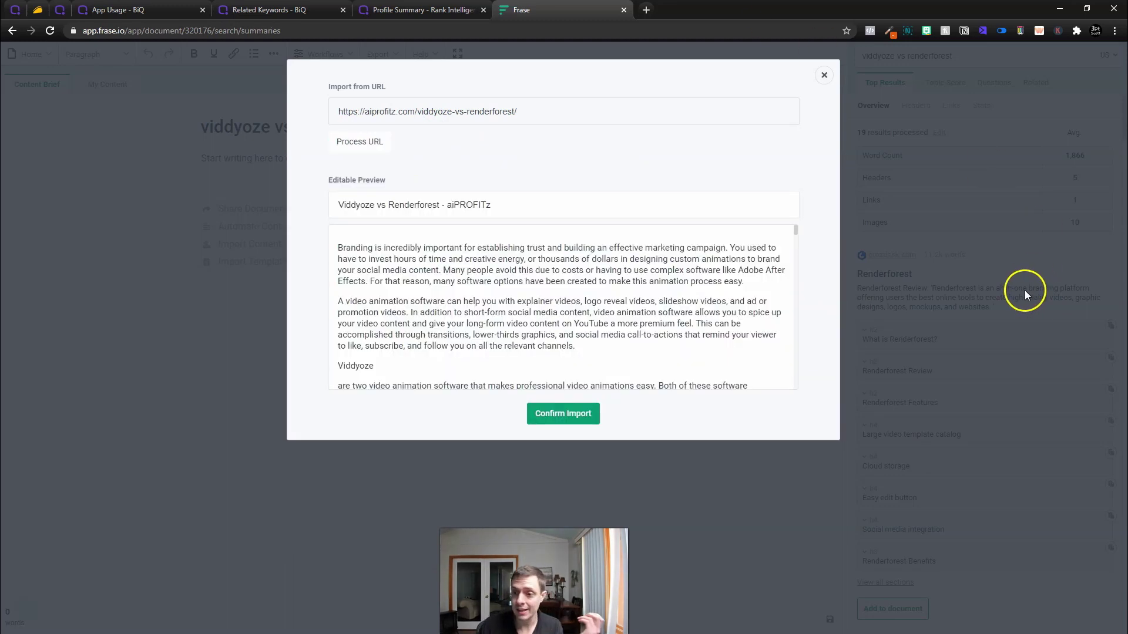
{"action": "left_click", "coordinate": [563, 412]}
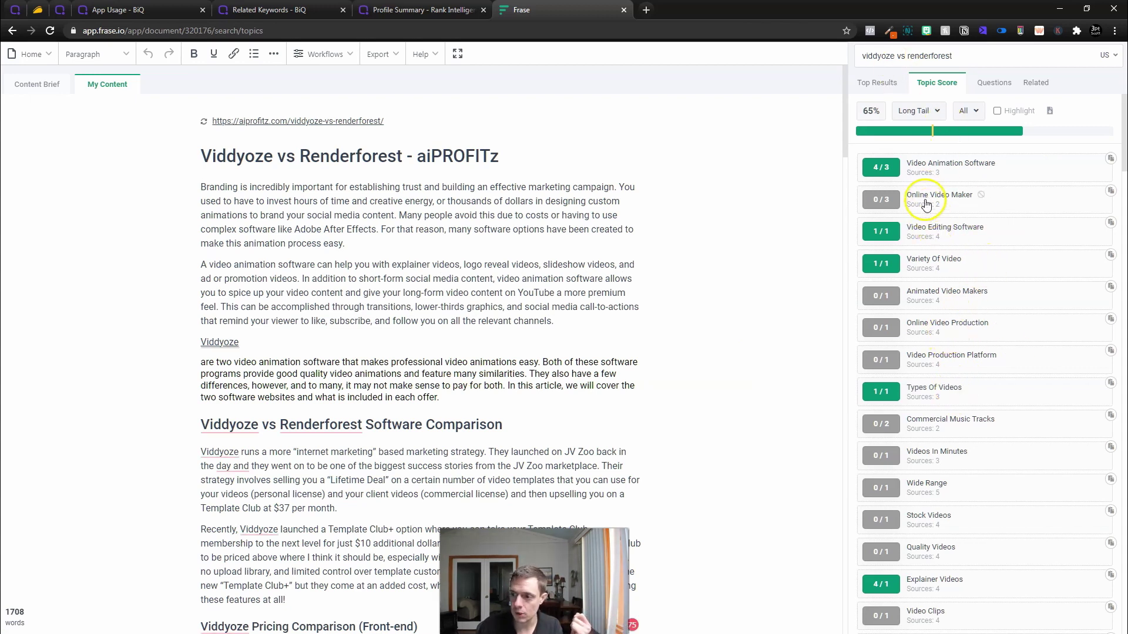
- Review the imported article's Topic Score, its comparison with the top results' averages, and the Questions list
{"action": "scroll", "coordinate": [969, 355], "scroll_direction": "down", "scroll_amount": 1}
{"action": "left_click", "coordinate": [877, 82]}
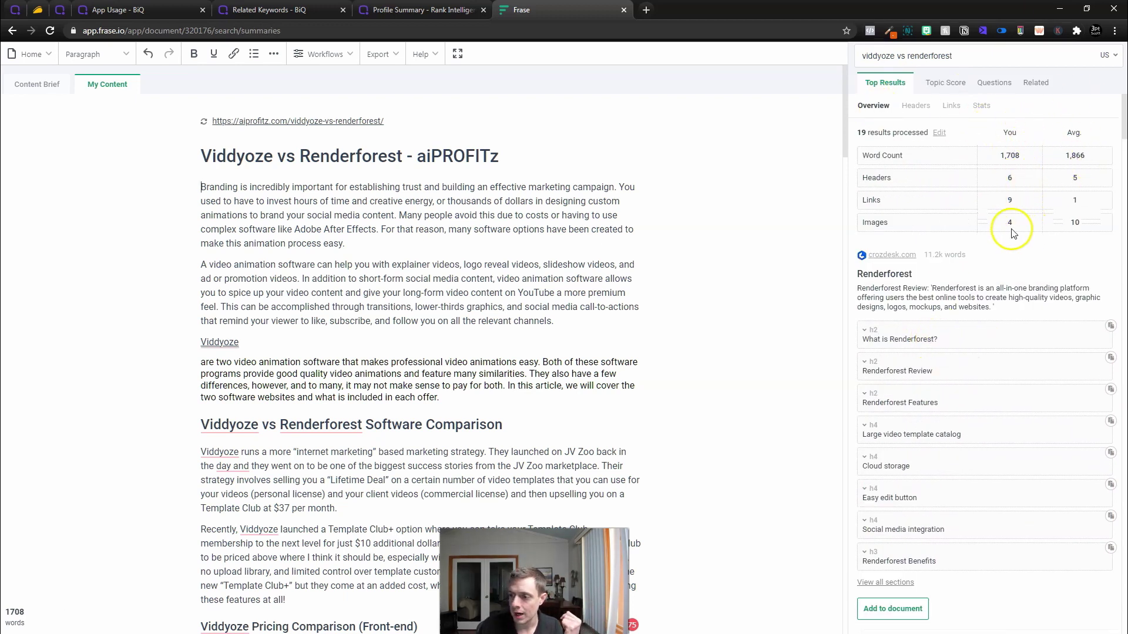
{"action": "left_click", "coordinate": [994, 85]}
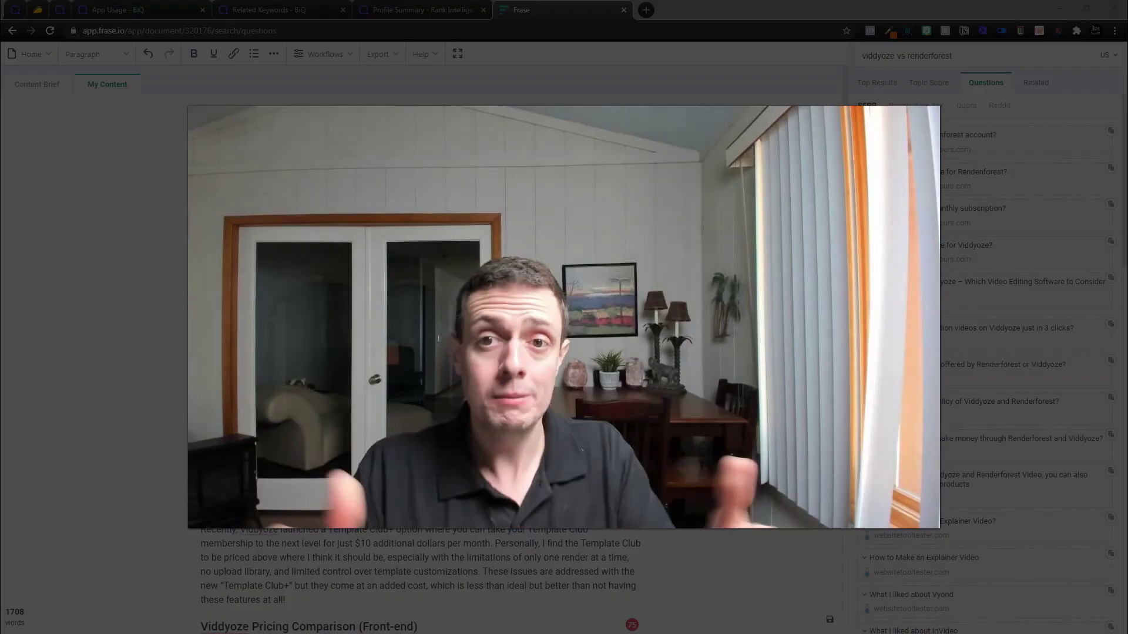